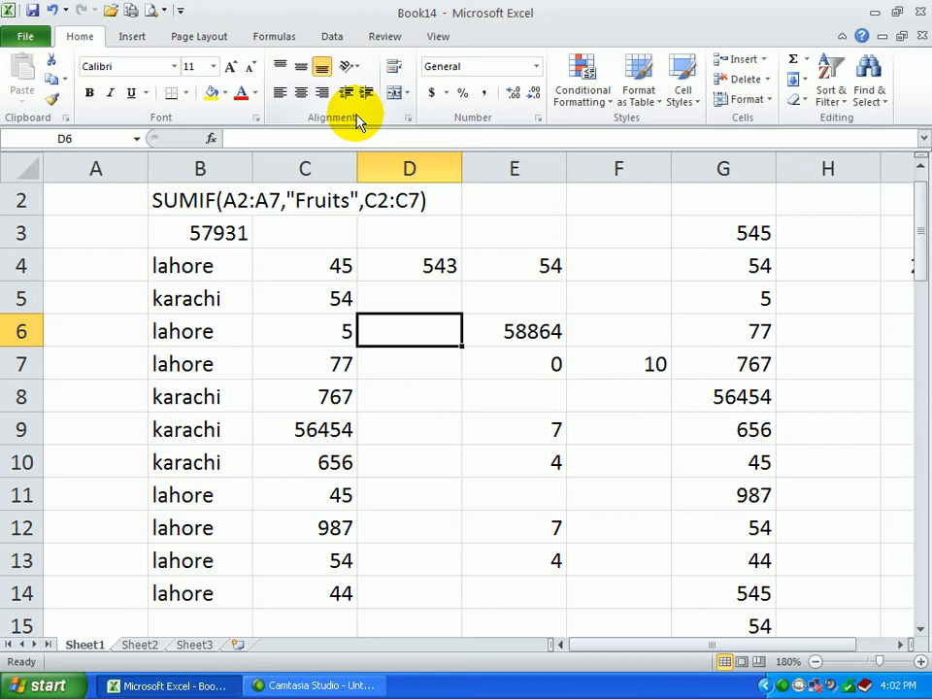
Step: Widen column B to about twice its width and make row 4 about three times as tall around cell B4
click(197, 269)
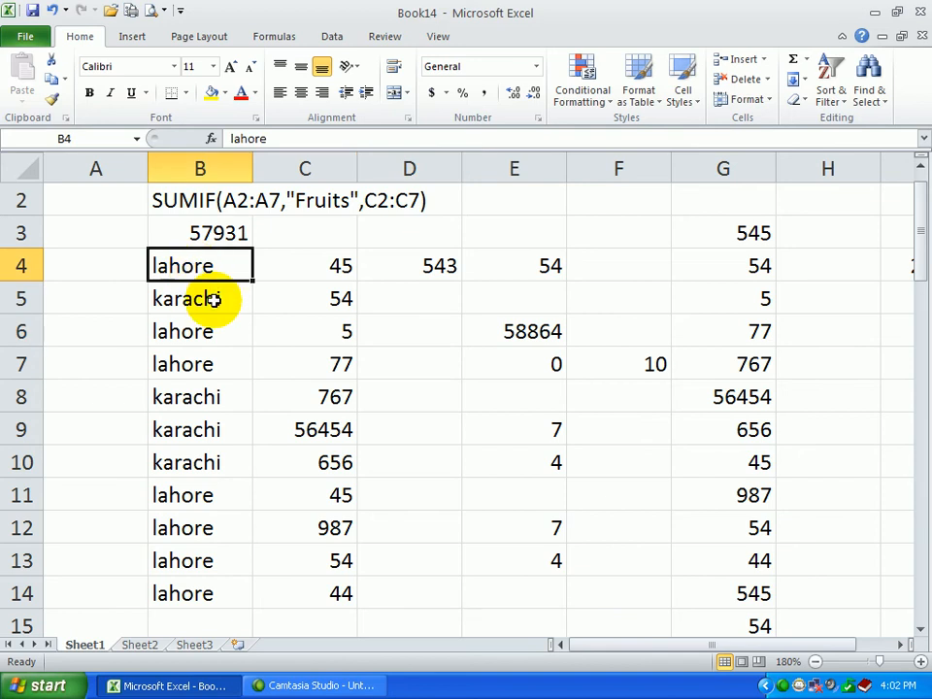
scroll(238, 304, up, 1)
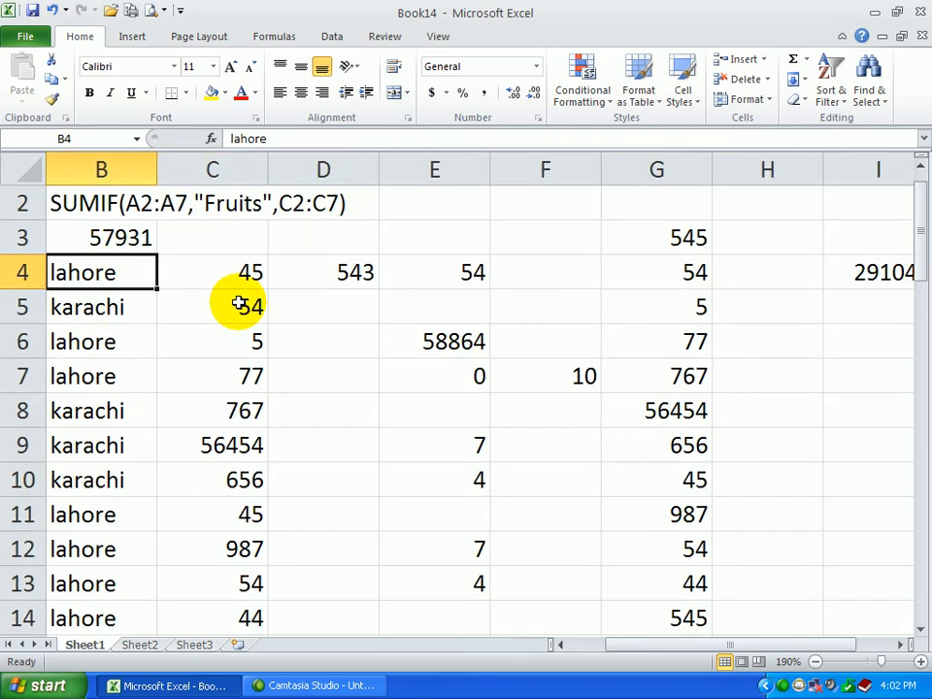
scroll(238, 304, up, 9)
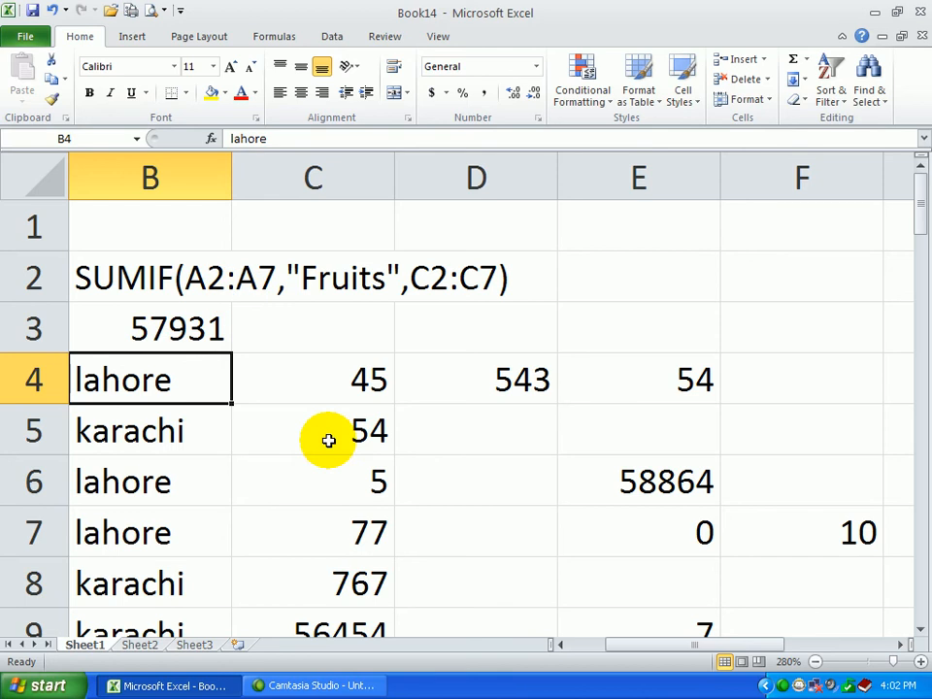
click(559, 644)
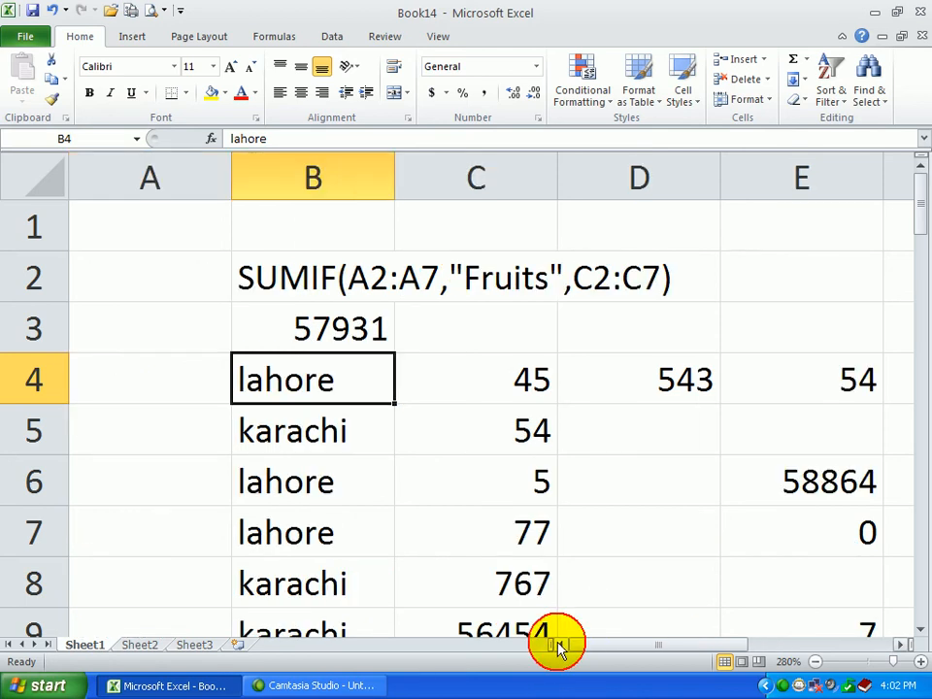
drag(395, 177, 544, 183)
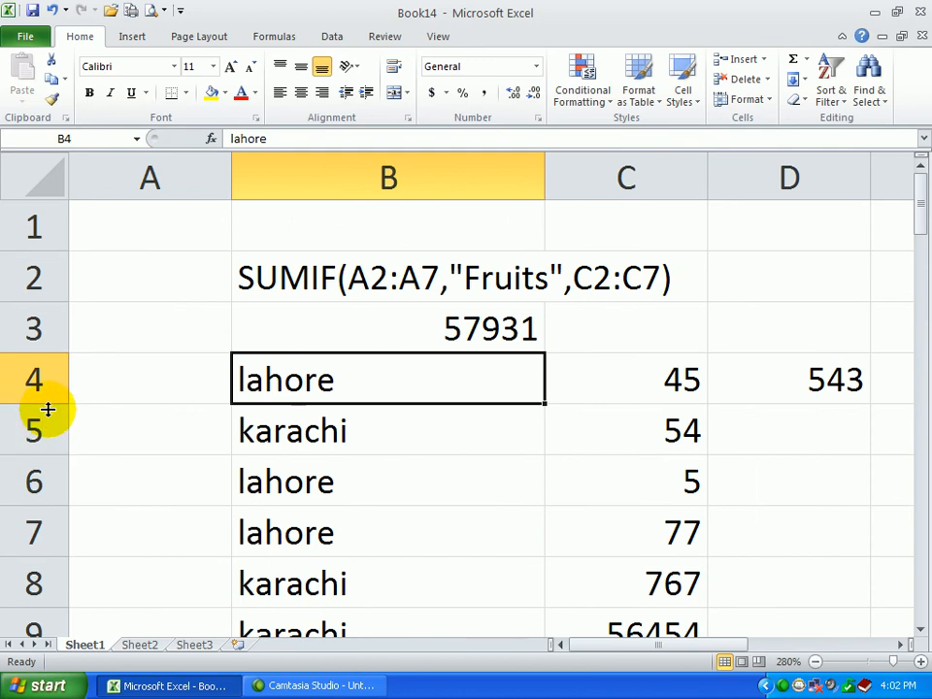
drag(48, 410, 45, 512)
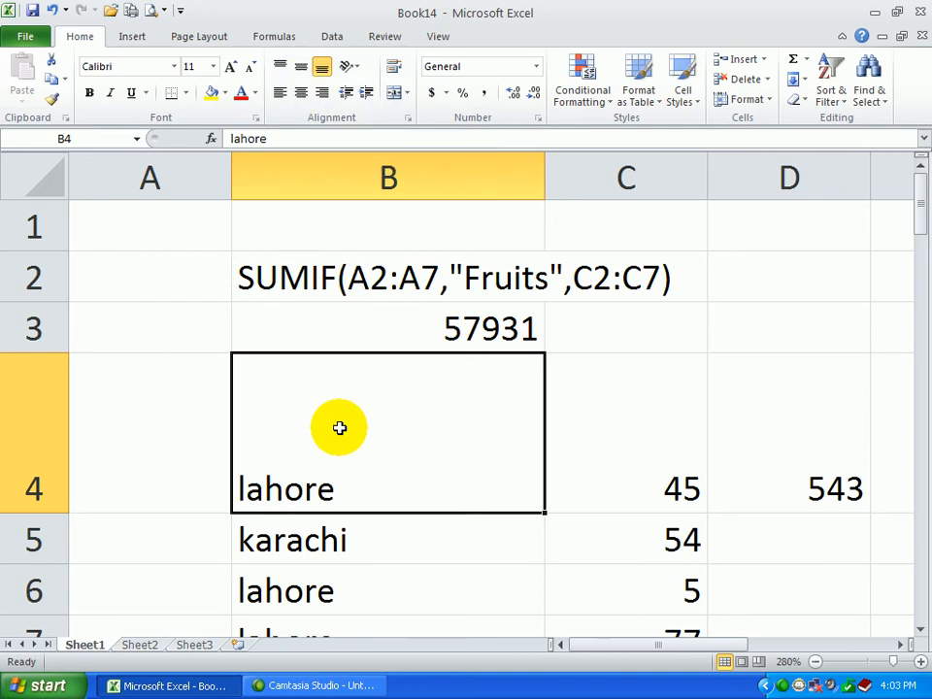
Step: Try center, left and right horizontal alignment on cell B4, finishing with left alignment
click(301, 94)
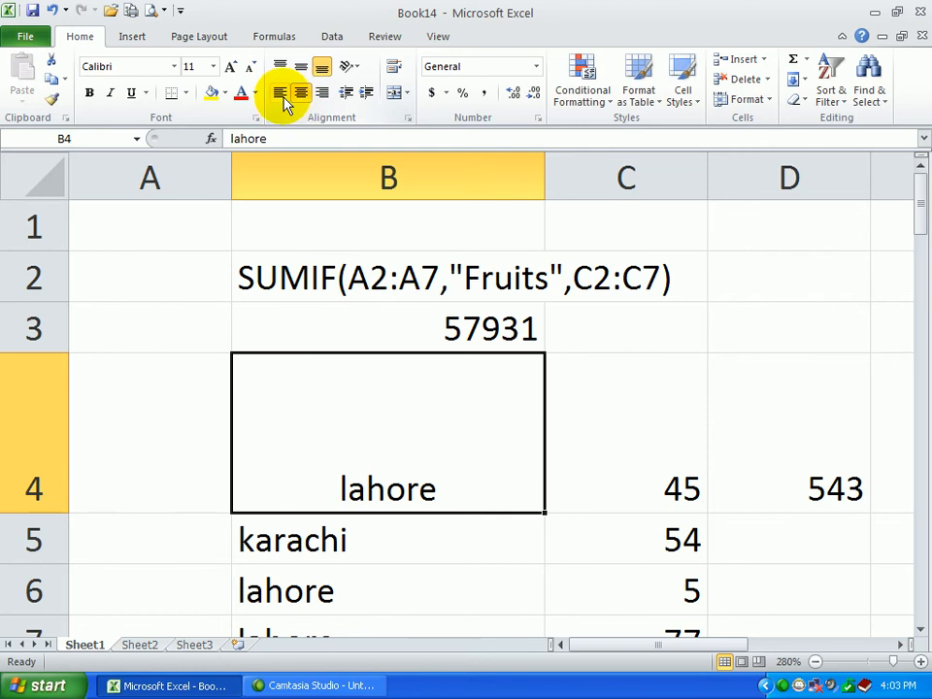
click(281, 94)
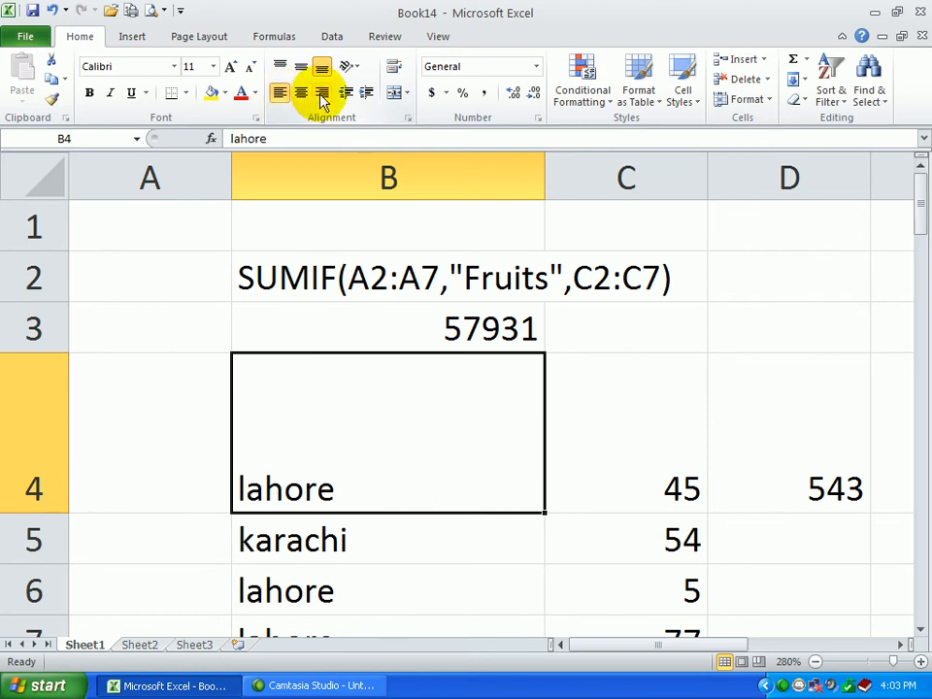
click(322, 94)
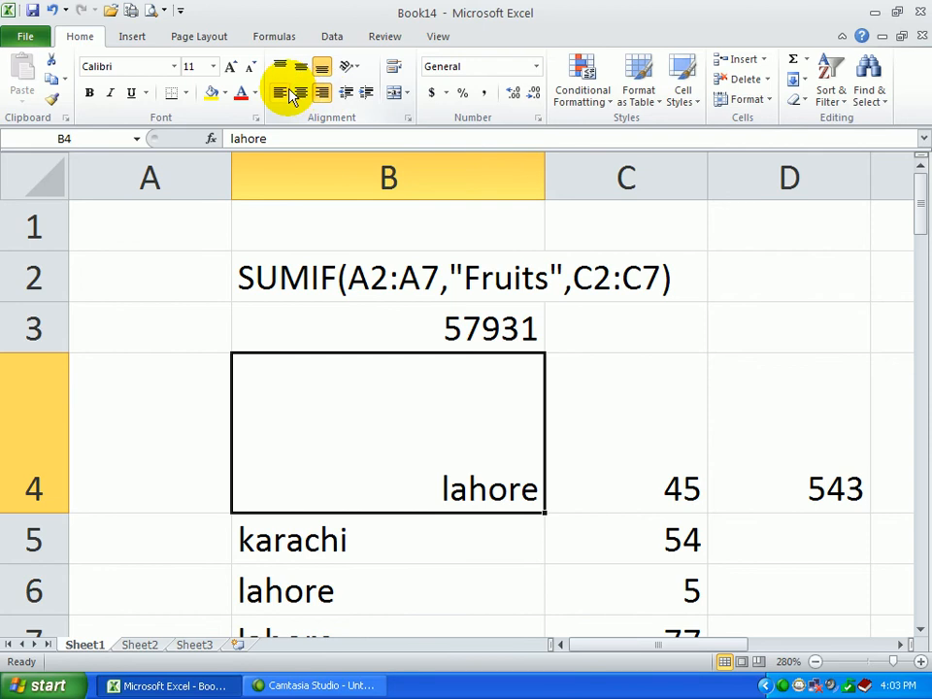
click(280, 94)
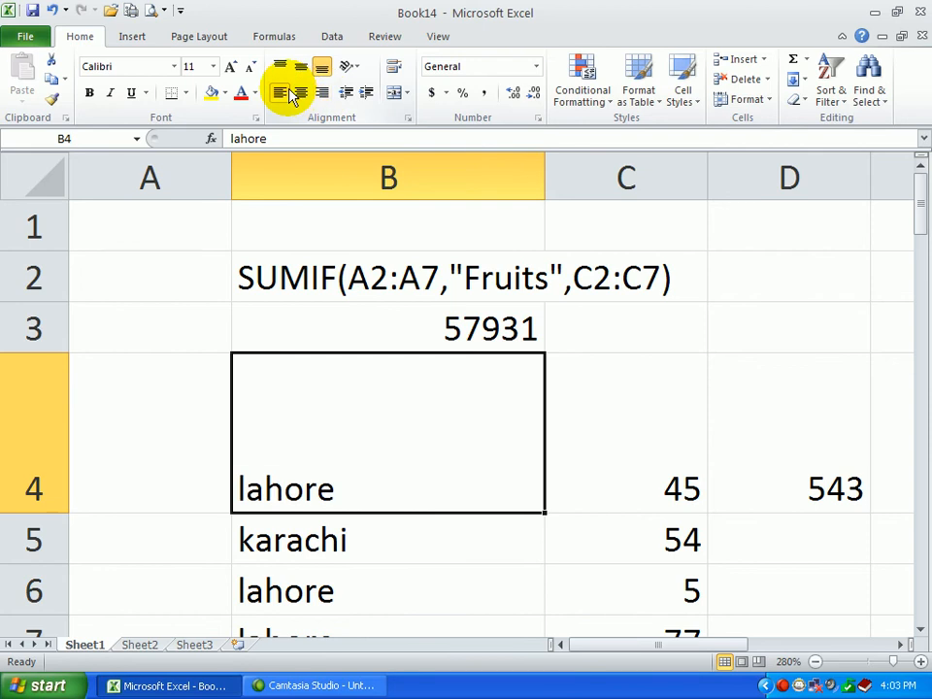
Step: Increase the indent of cell B4 repeatedly until its text reaches the cell's right edge
click(368, 94)
click(369, 94)
click(369, 94)
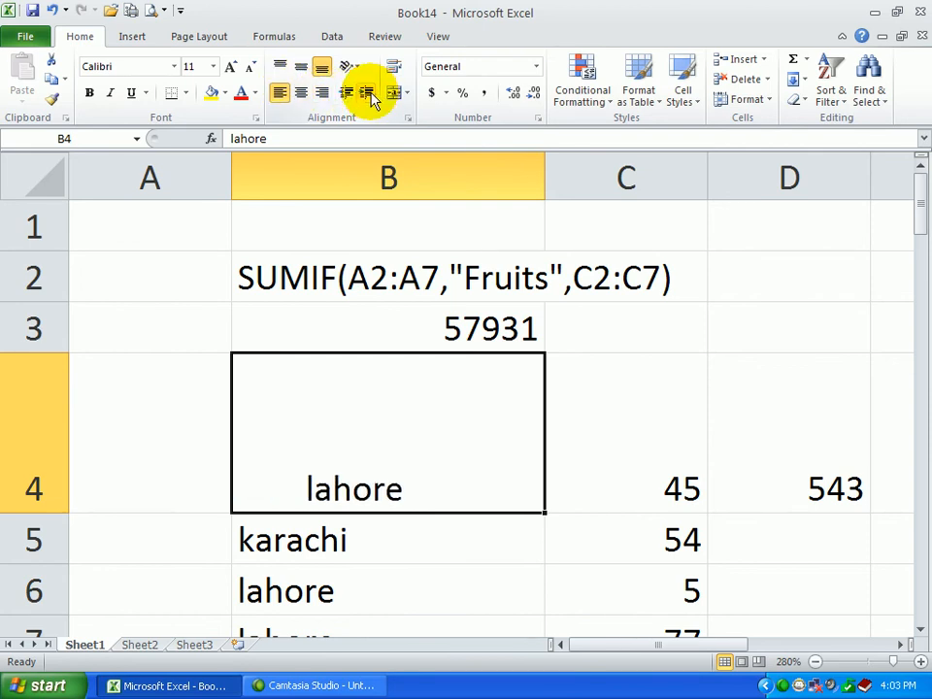
click(369, 94)
click(369, 95)
click(369, 94)
click(371, 94)
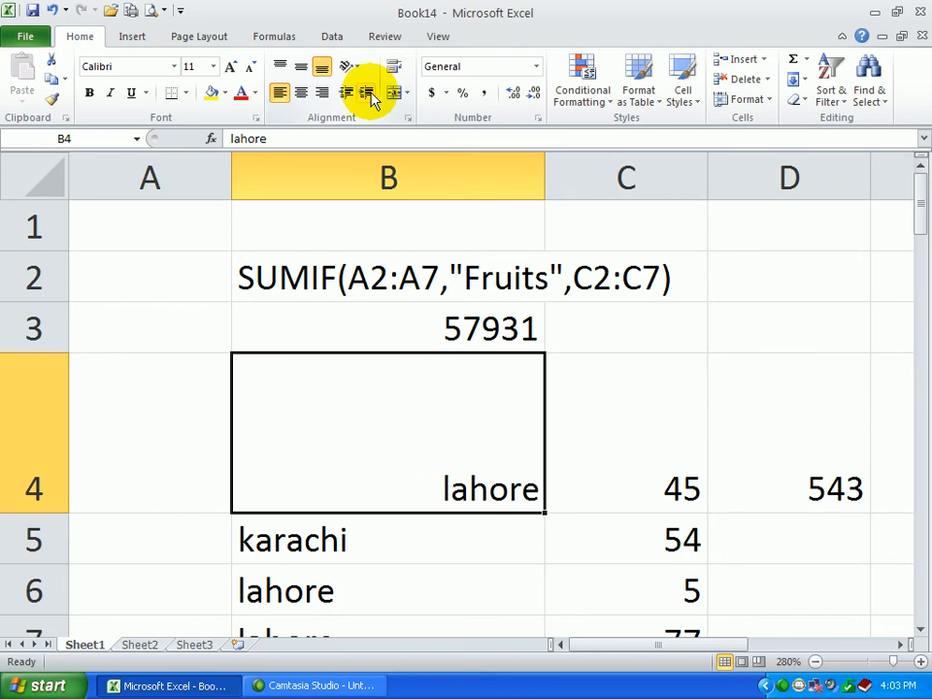
Step: Decrease the indent of cell B4 until its text is back at the cell's left edge
click(347, 94)
click(347, 93)
click(348, 93)
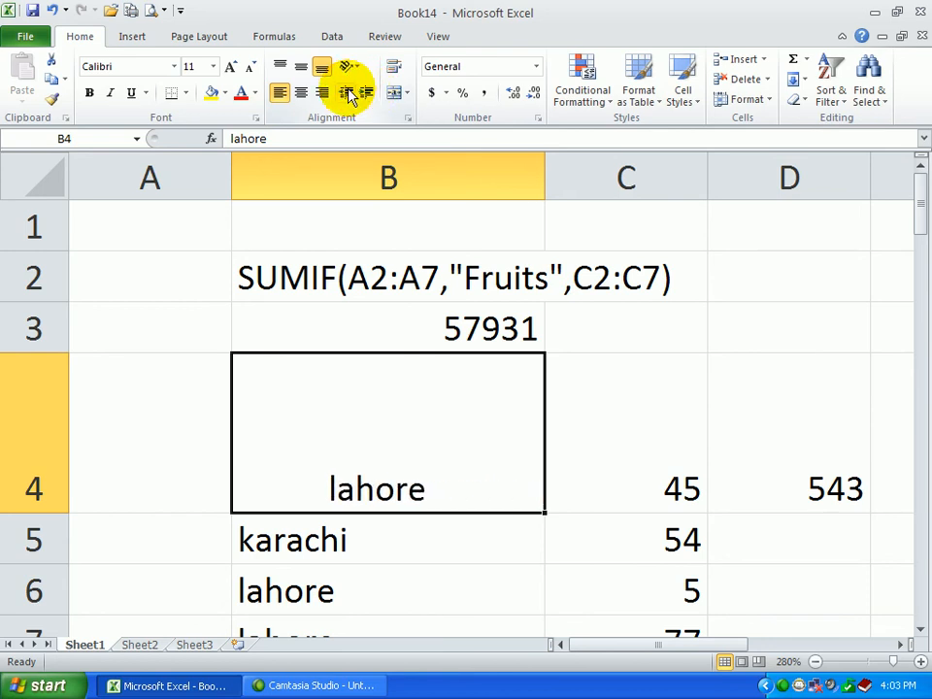
click(347, 93)
click(348, 93)
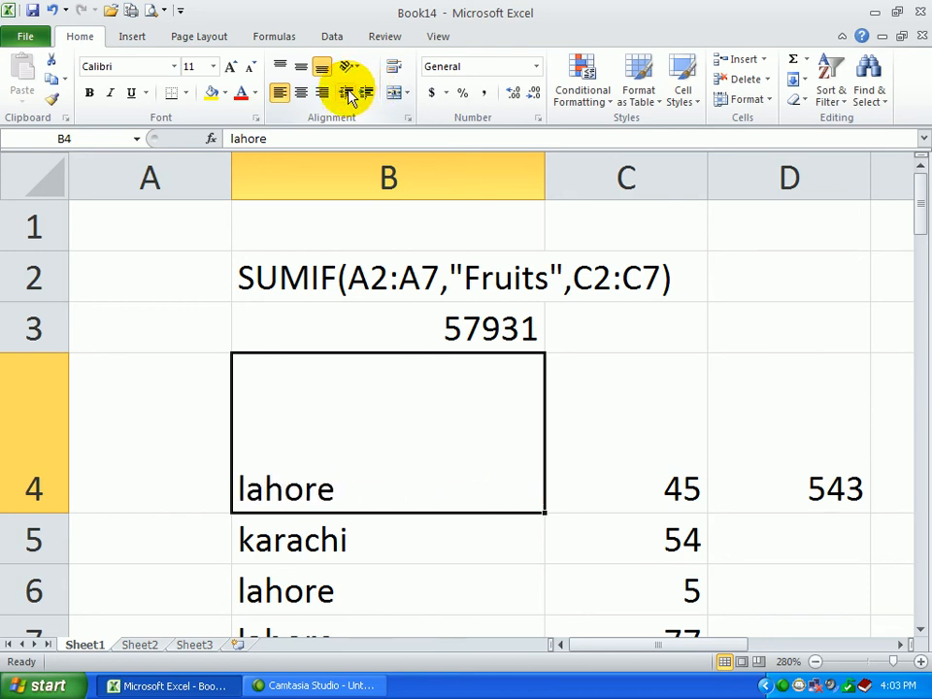
Step: Try top, middle and bottom vertical alignment on cell B4
click(284, 66)
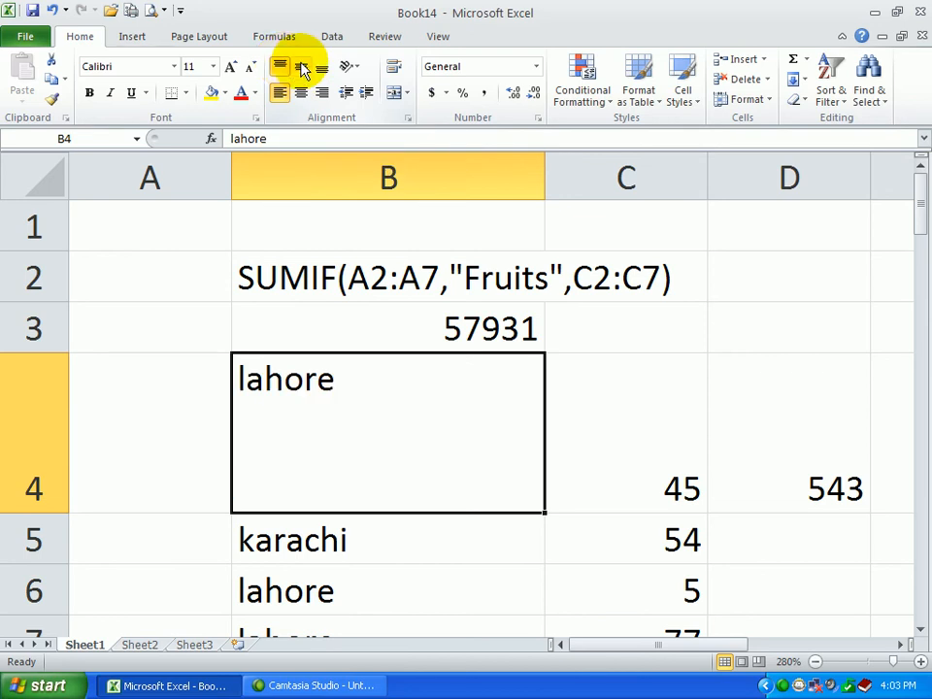
click(309, 68)
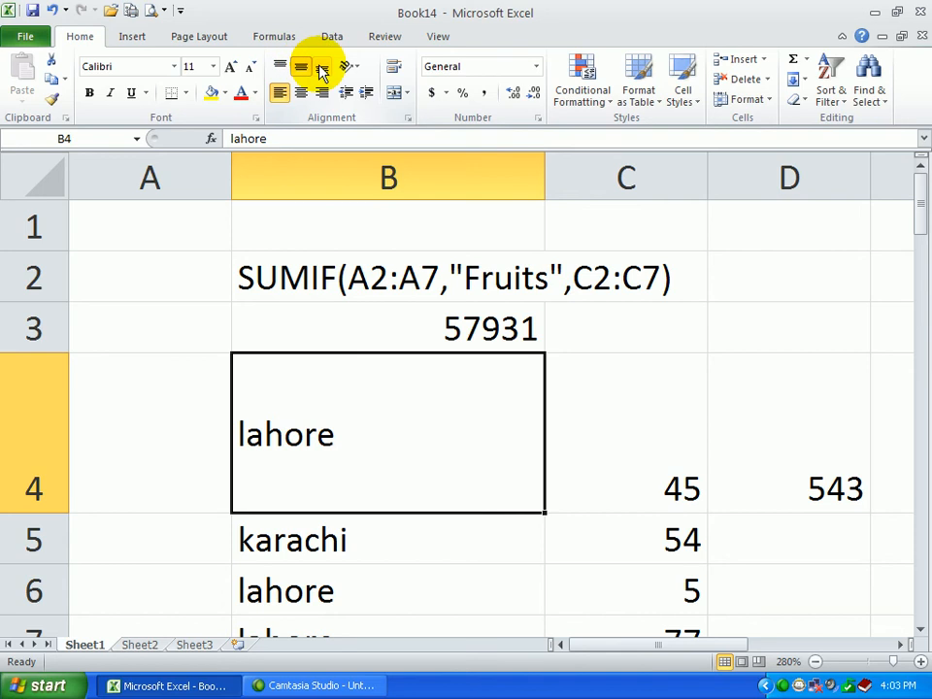
click(322, 68)
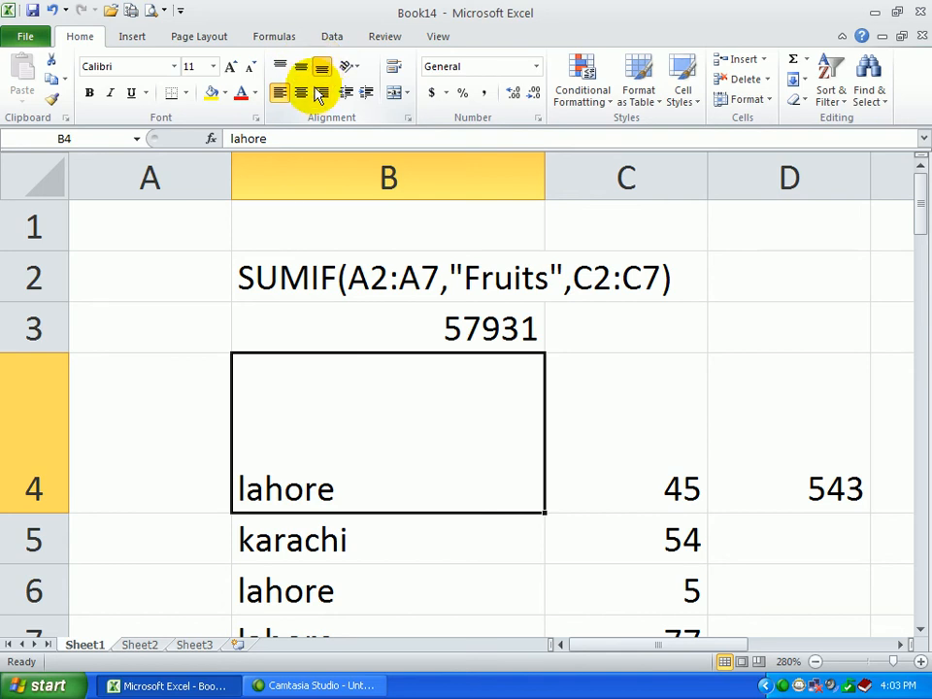
Step: Center the text of cell B4 both vertically and horizontally, keeping only that cell selected
click(305, 68)
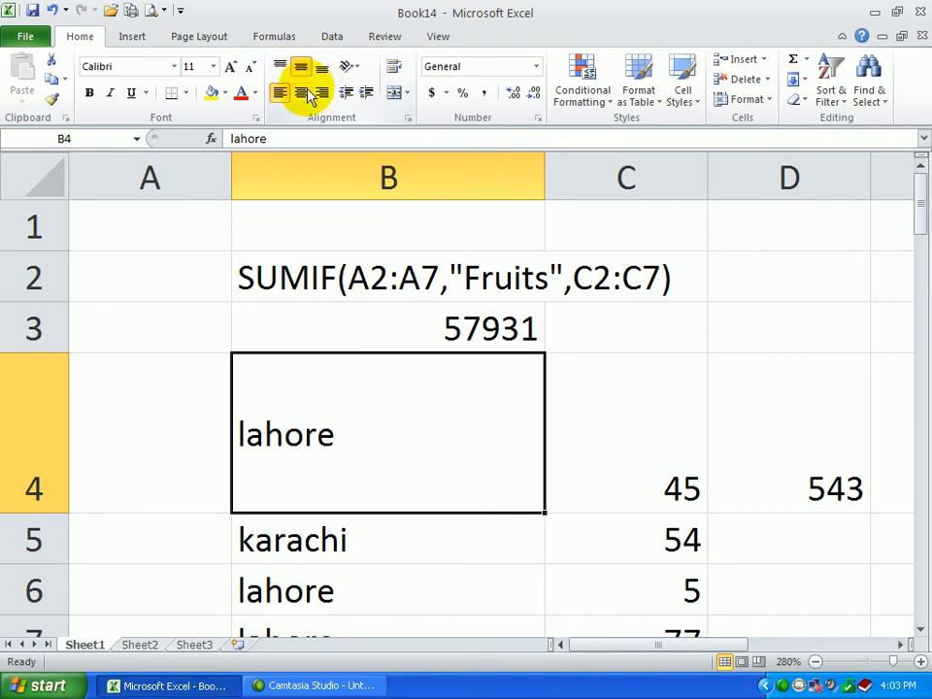
click(301, 92)
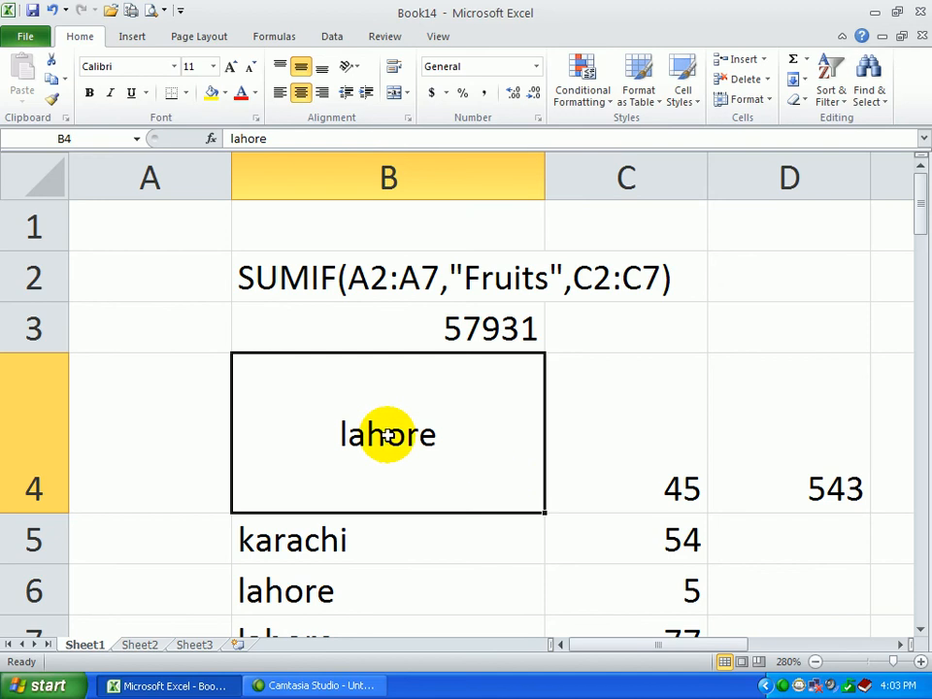
drag(390, 437, 742, 578)
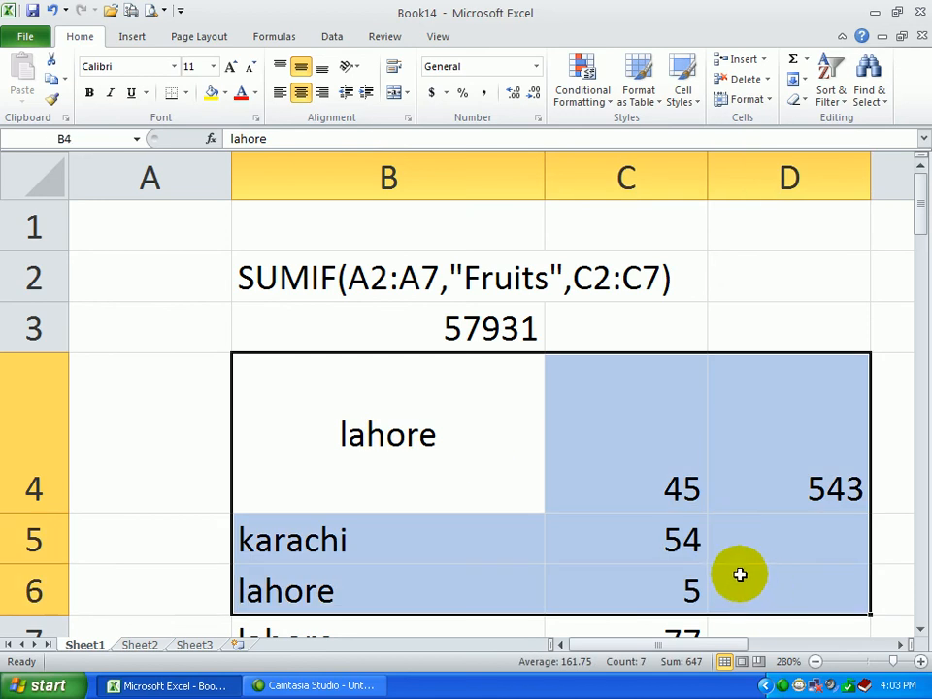
click(500, 490)
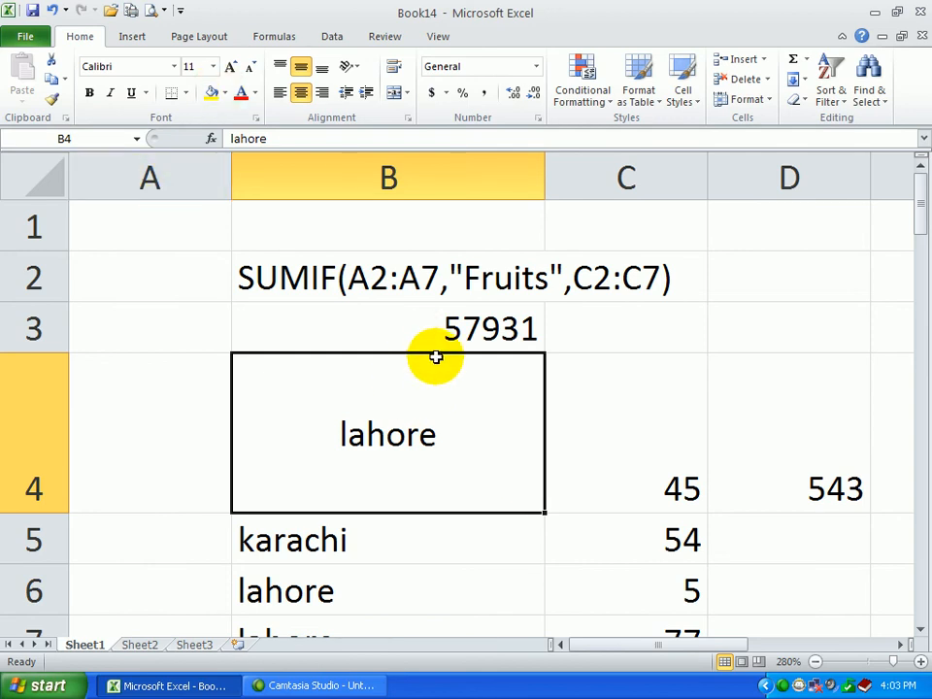
Step: Try the Angle Counterclockwise, Angle Clockwise and Vertical Text orientations on cell B4
click(355, 69)
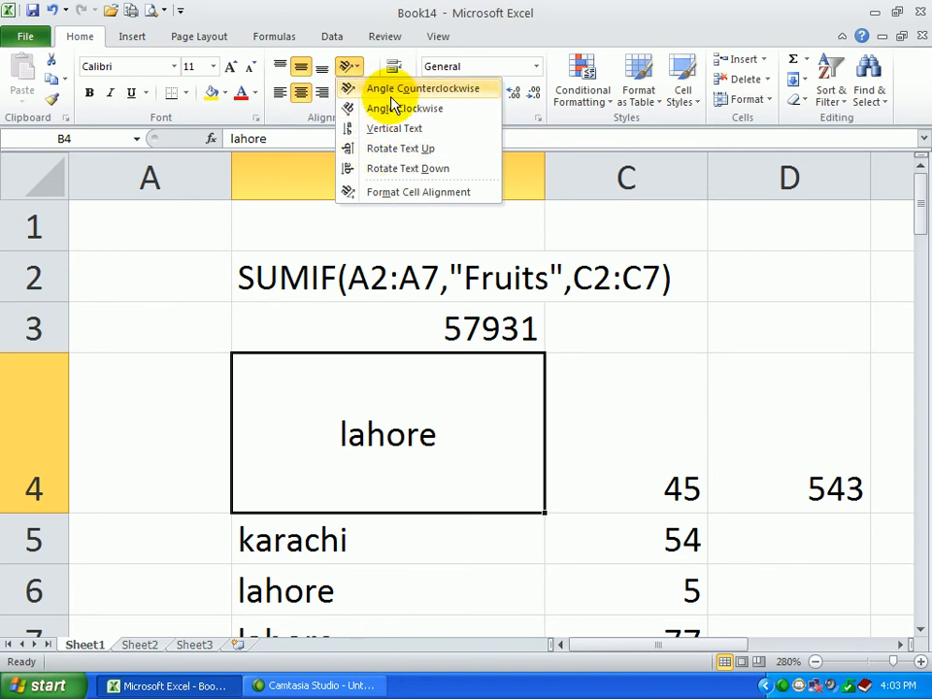
click(391, 90)
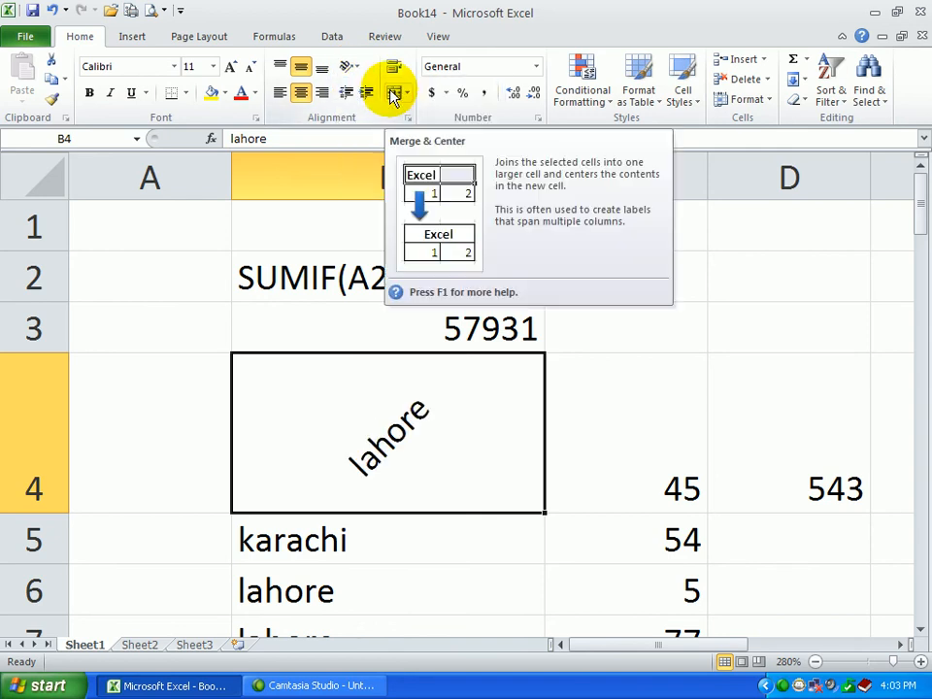
click(355, 70)
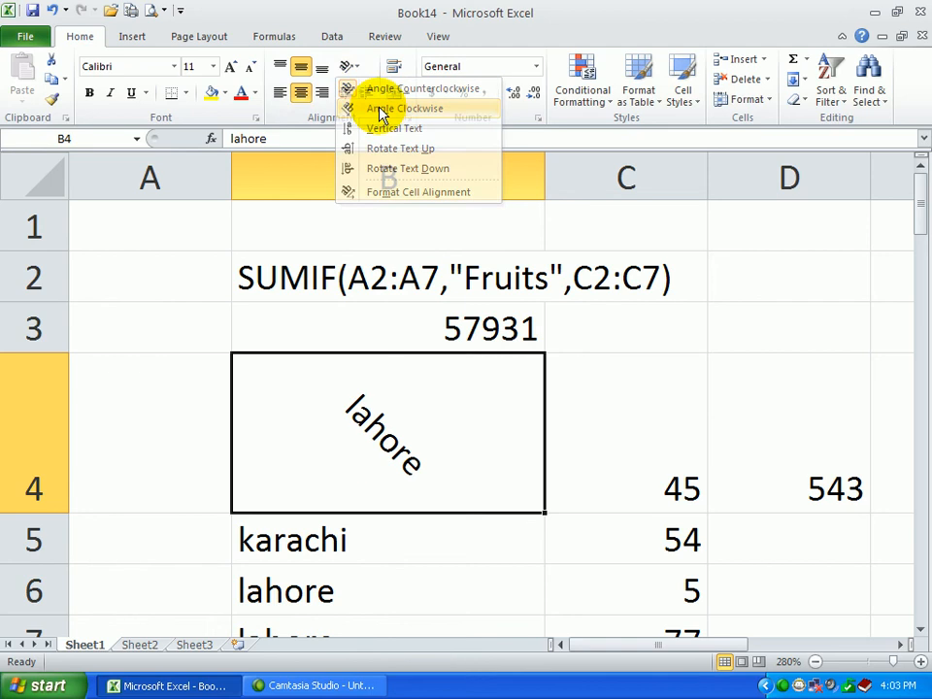
click(377, 106)
click(349, 70)
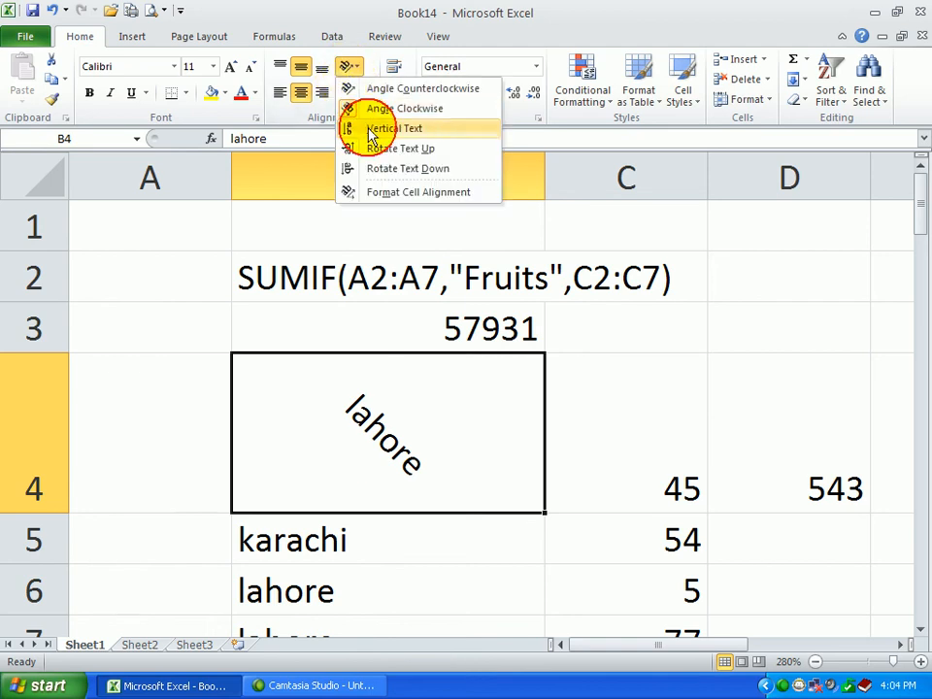
click(356, 128)
Step: Apply Rotate Text Up to cell B4, followed by Rotate Text Down
click(347, 66)
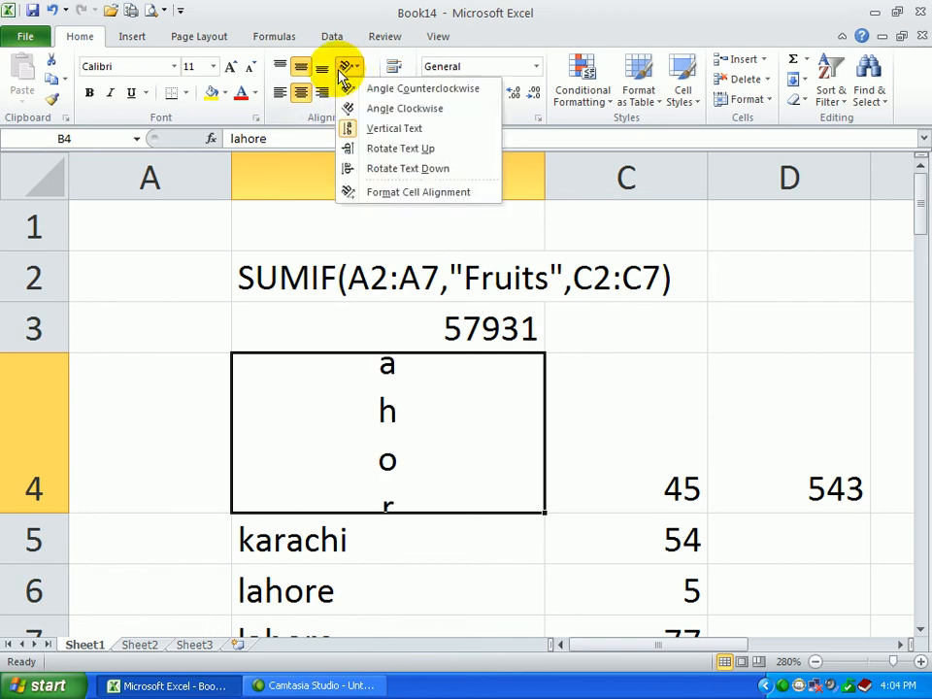
click(369, 147)
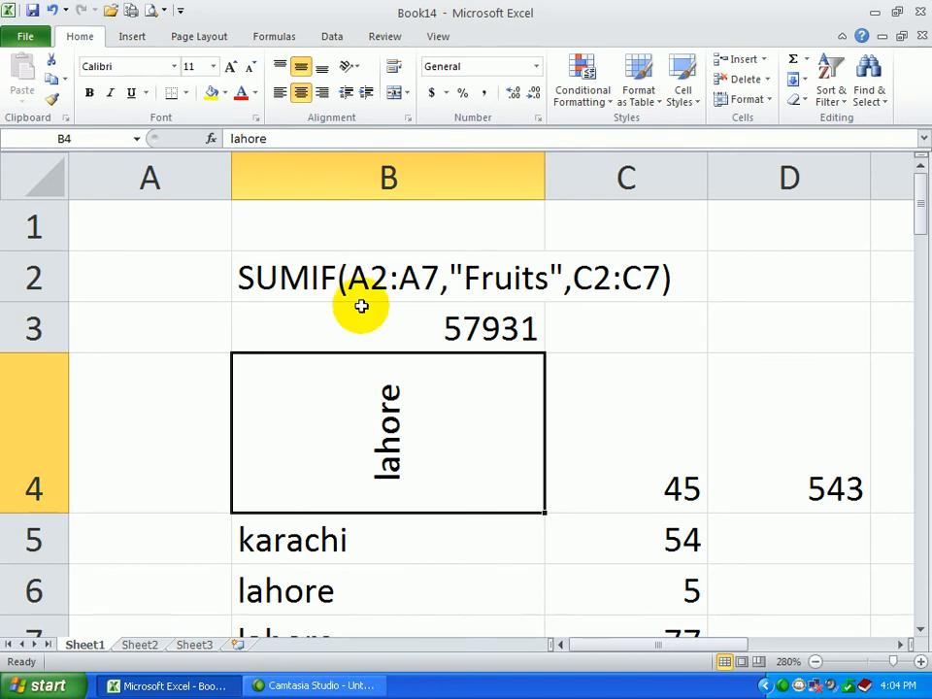
click(348, 67)
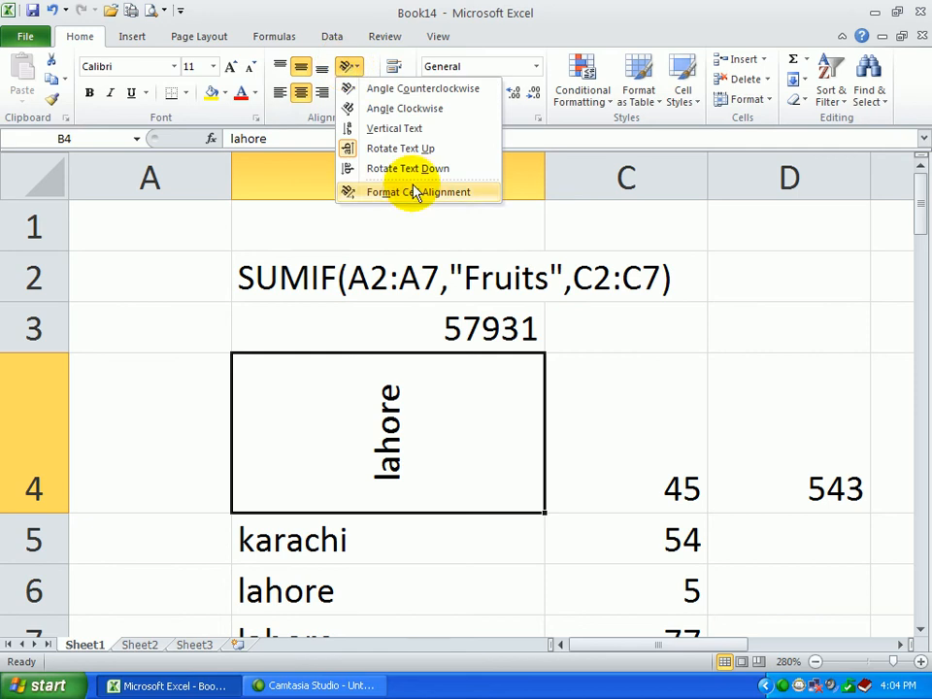
click(388, 168)
Step: Open the Format Cells alignment settings for cell B4 beside the cell and examine the horizontal alignment choices
click(360, 70)
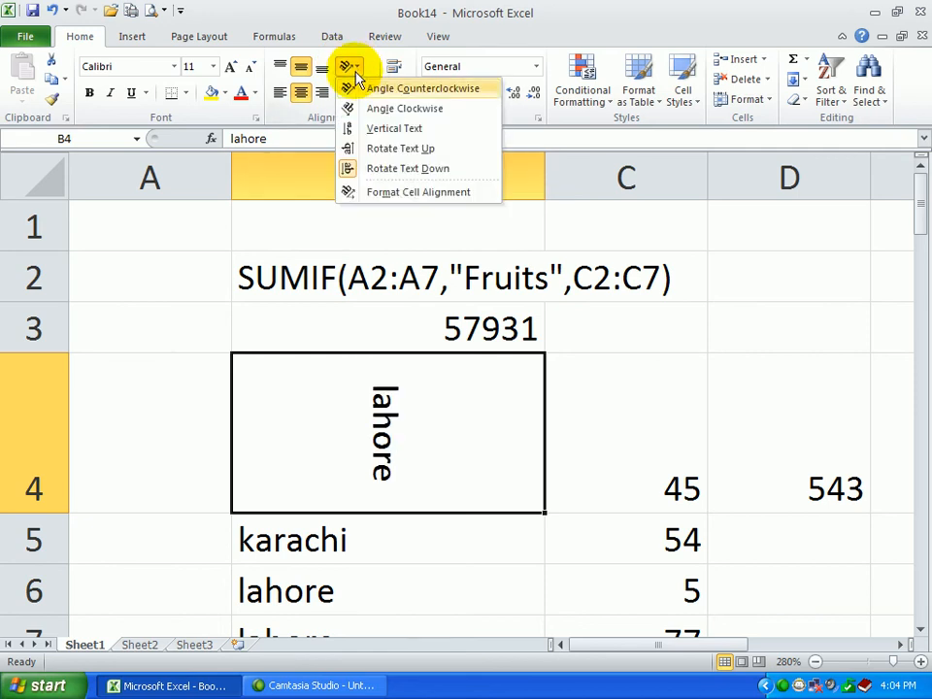
click(396, 191)
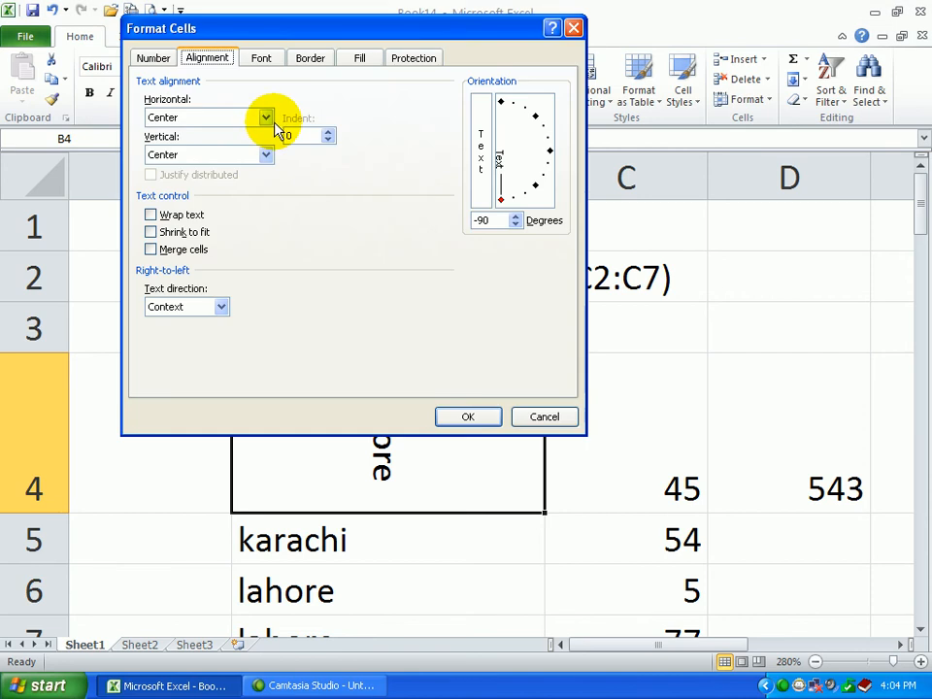
drag(345, 31, 626, 128)
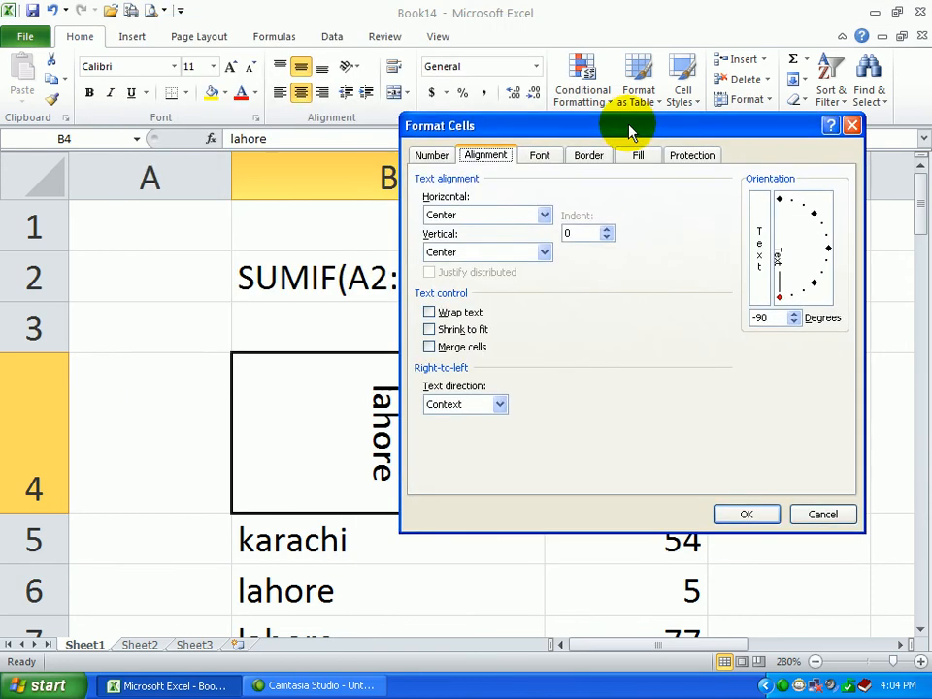
click(509, 161)
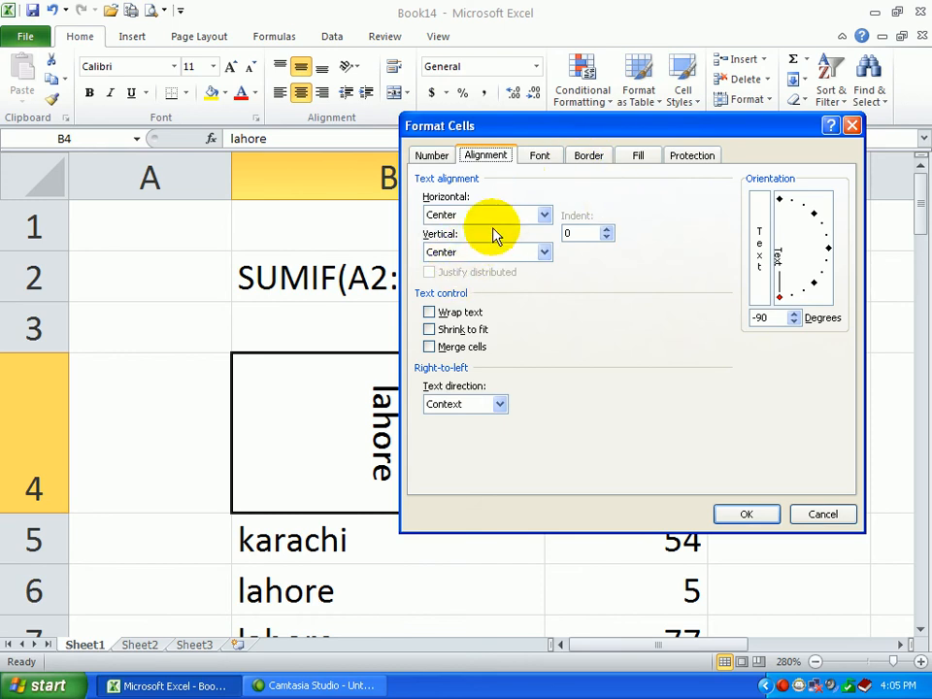
drag(544, 132, 628, 69)
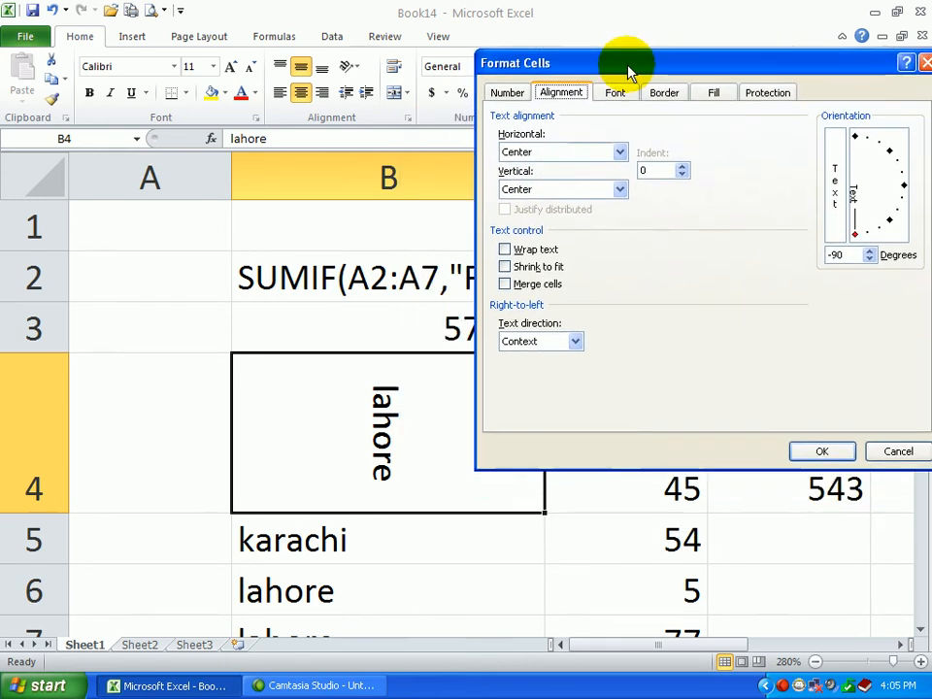
click(541, 153)
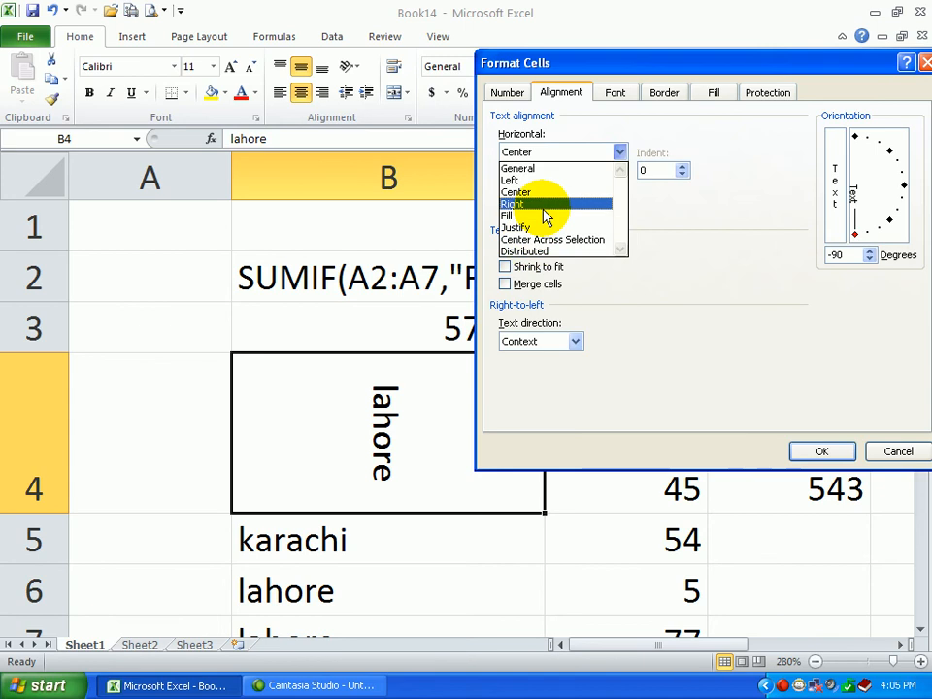
click(655, 220)
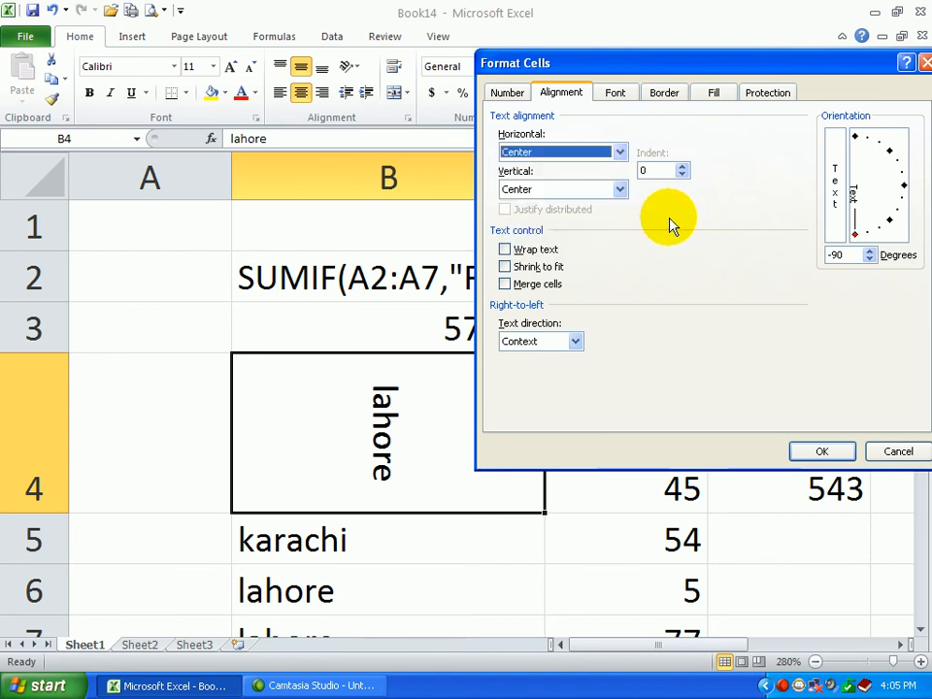
Step: Set the text orientation of cell B4 to 0 degrees in the Format Cells alignment settings and apply it
click(525, 200)
click(524, 194)
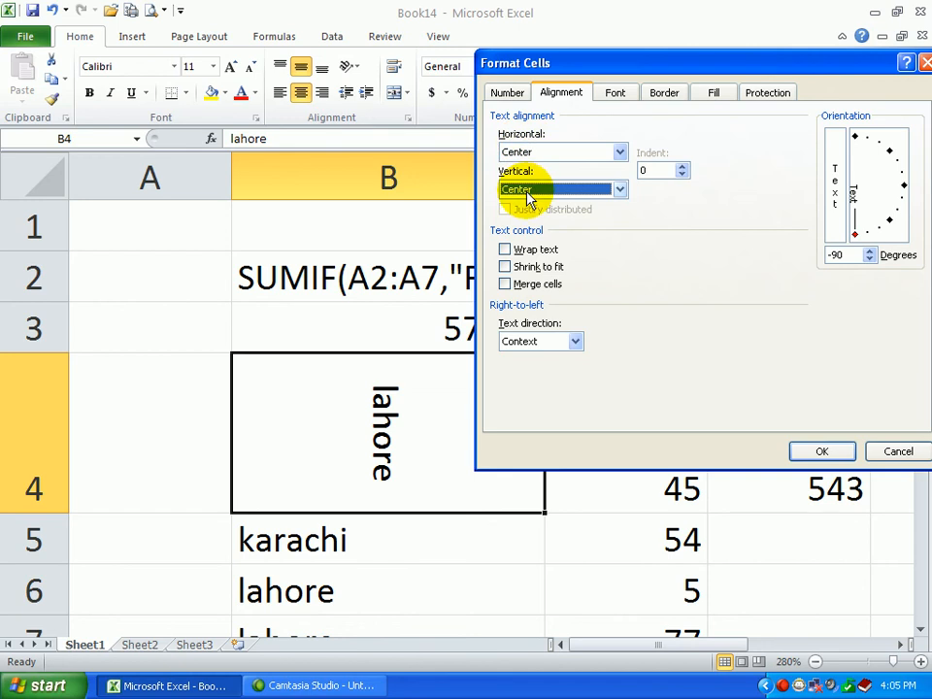
drag(762, 63, 714, 64)
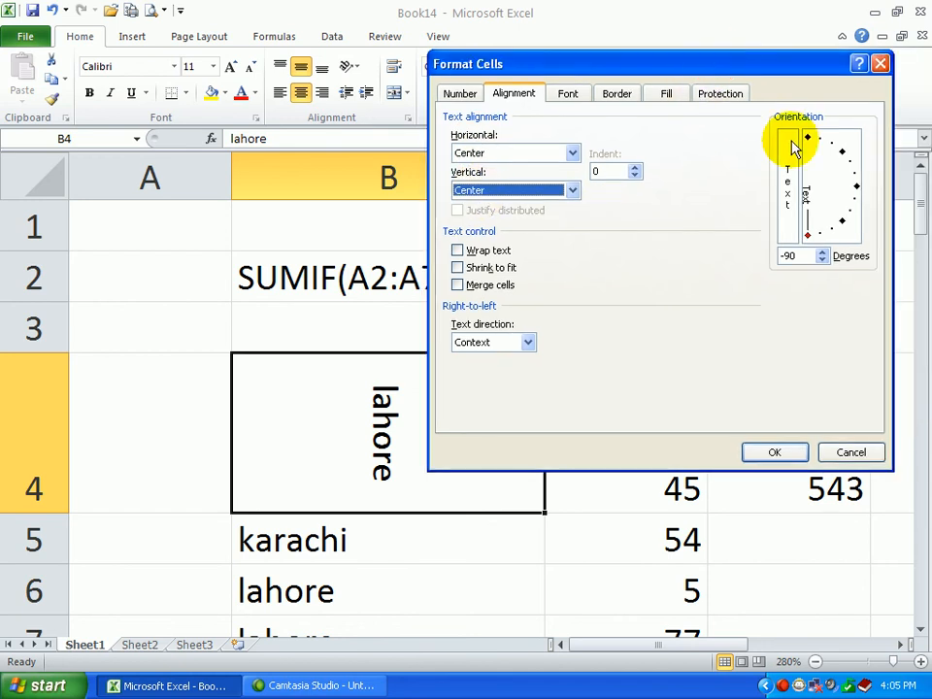
click(857, 190)
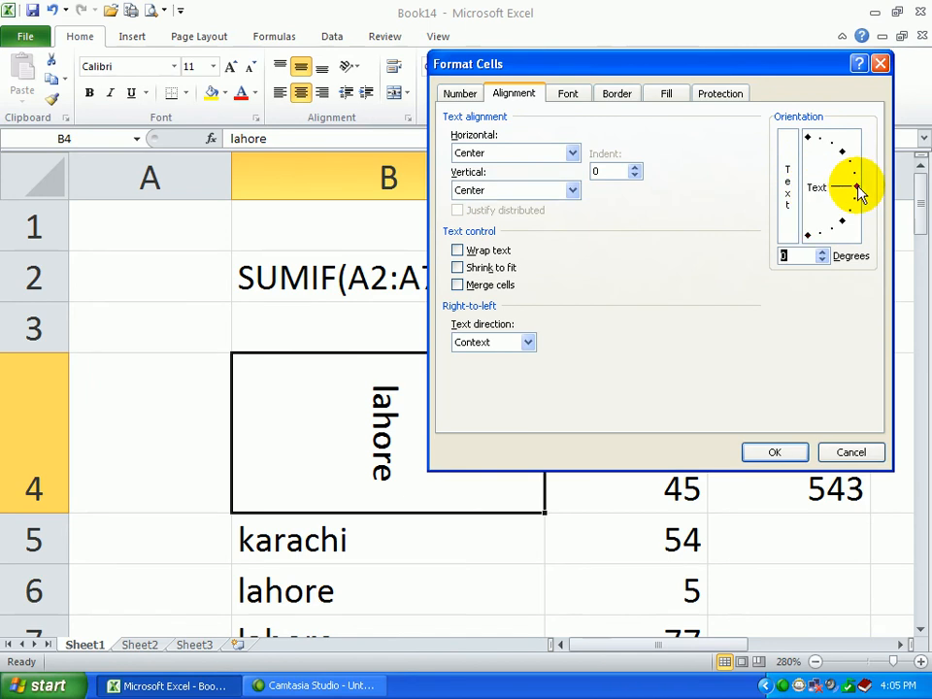
click(774, 452)
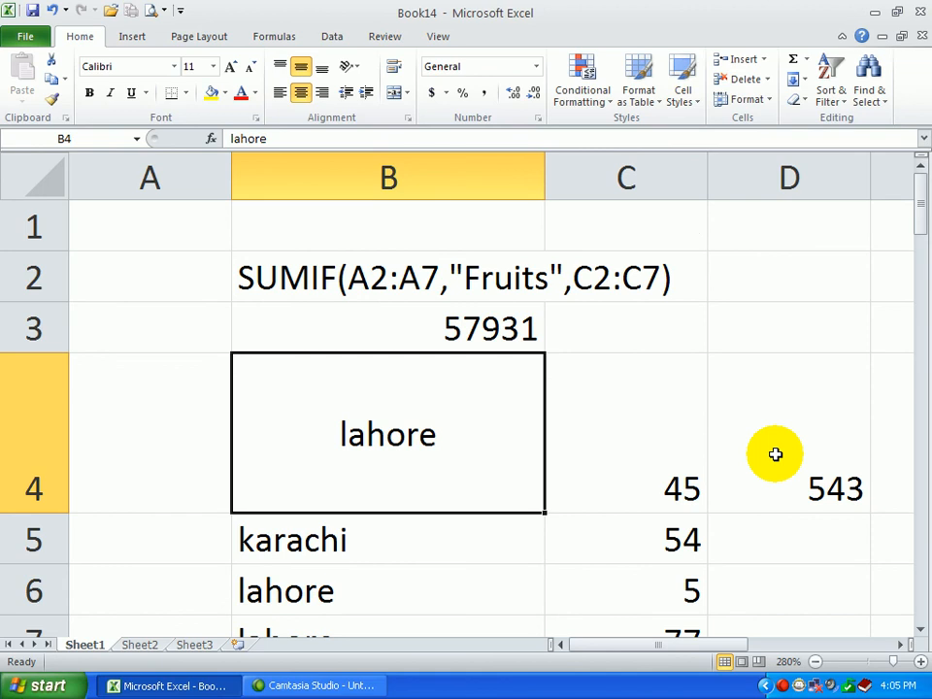
Step: Try Top vertical alignment on cell B4 through the Format Cells settings, and return the text to Middle Align
click(353, 66)
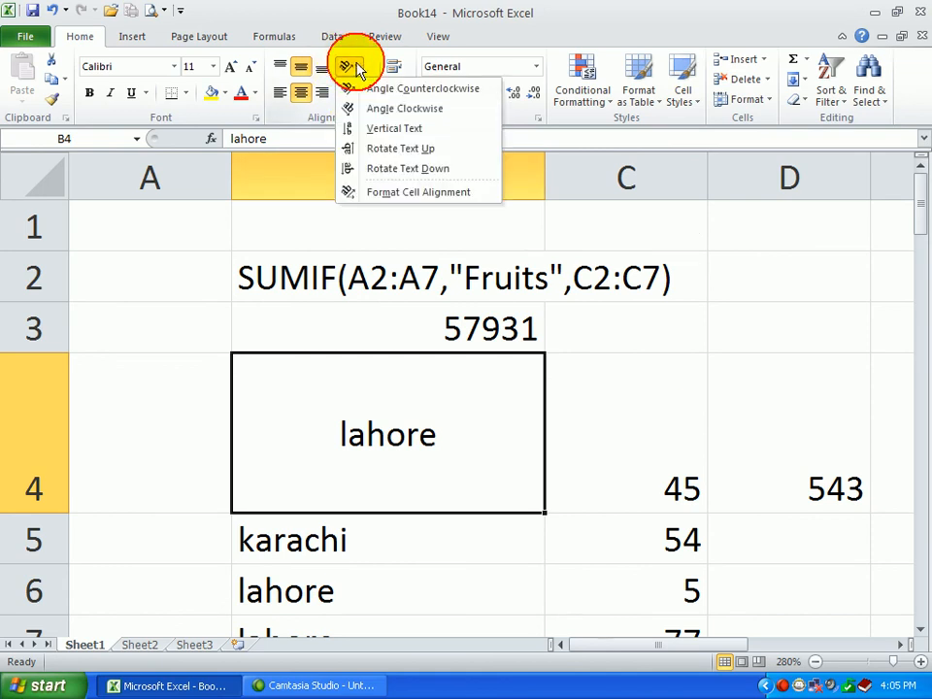
click(456, 193)
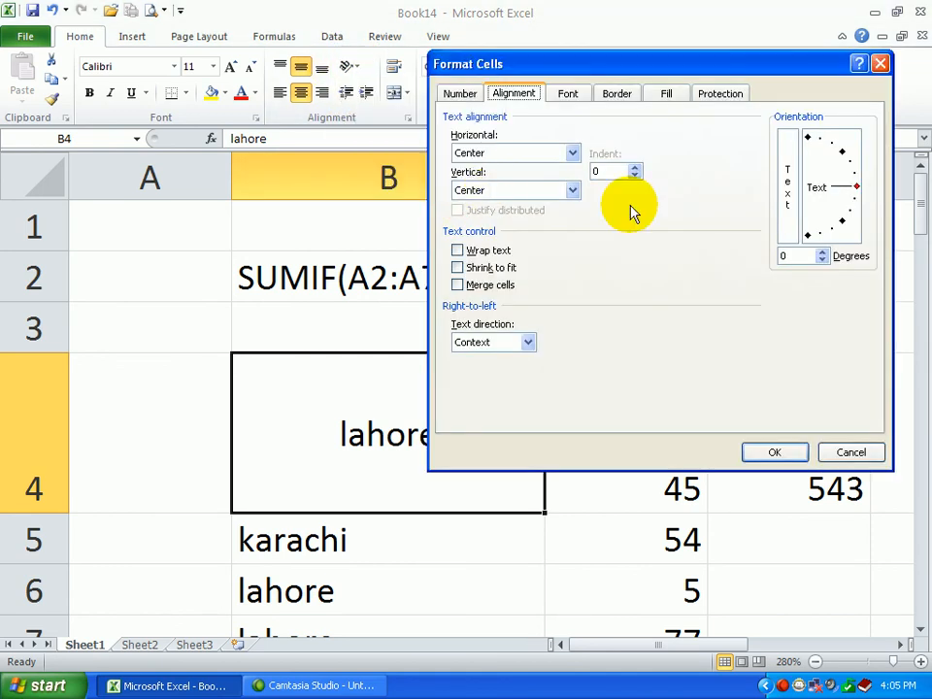
click(560, 192)
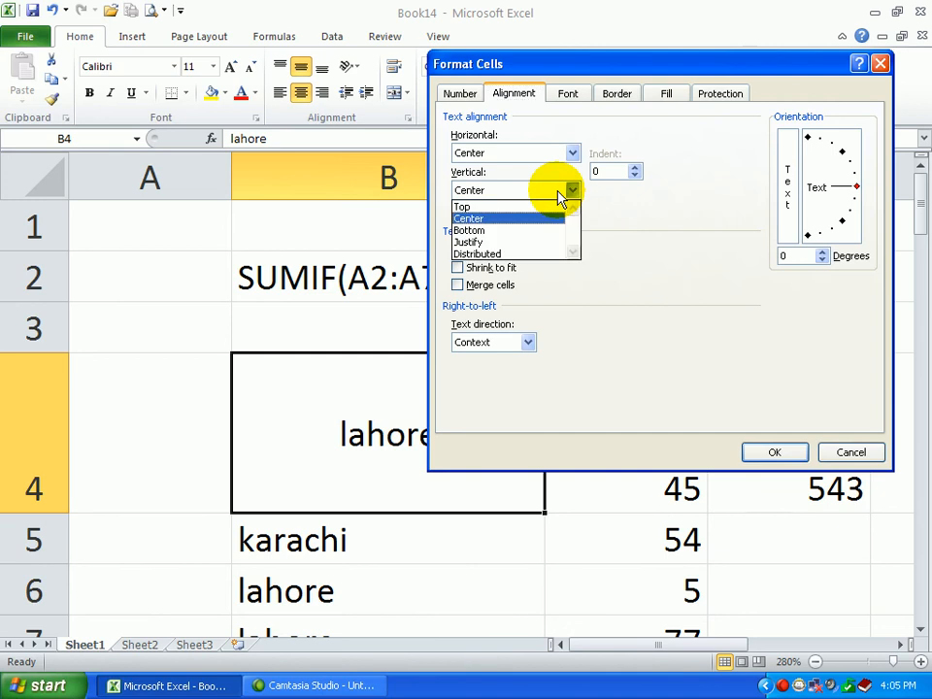
click(515, 204)
click(771, 450)
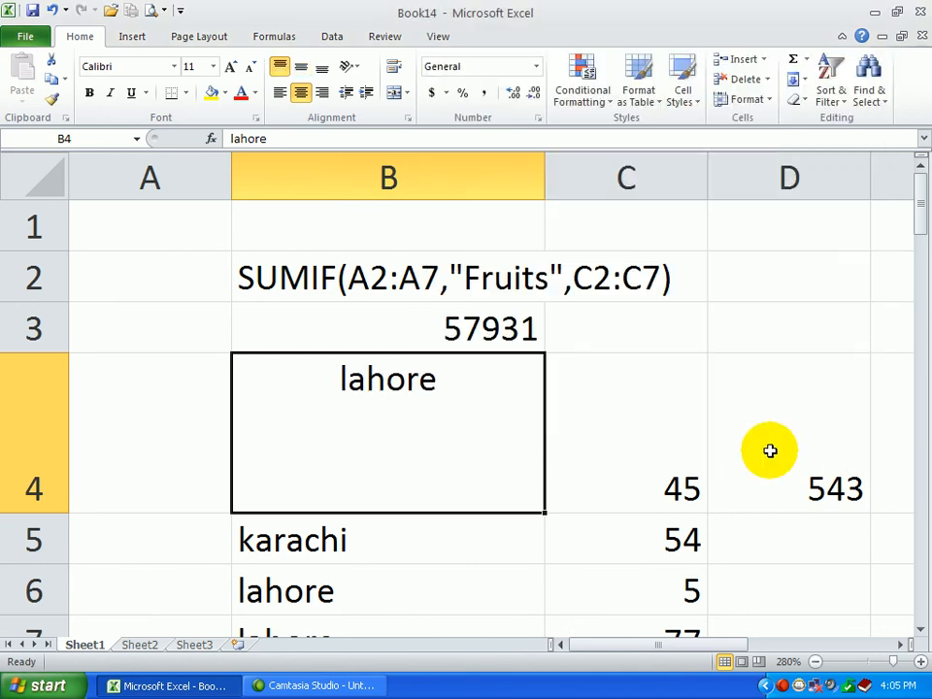
click(301, 68)
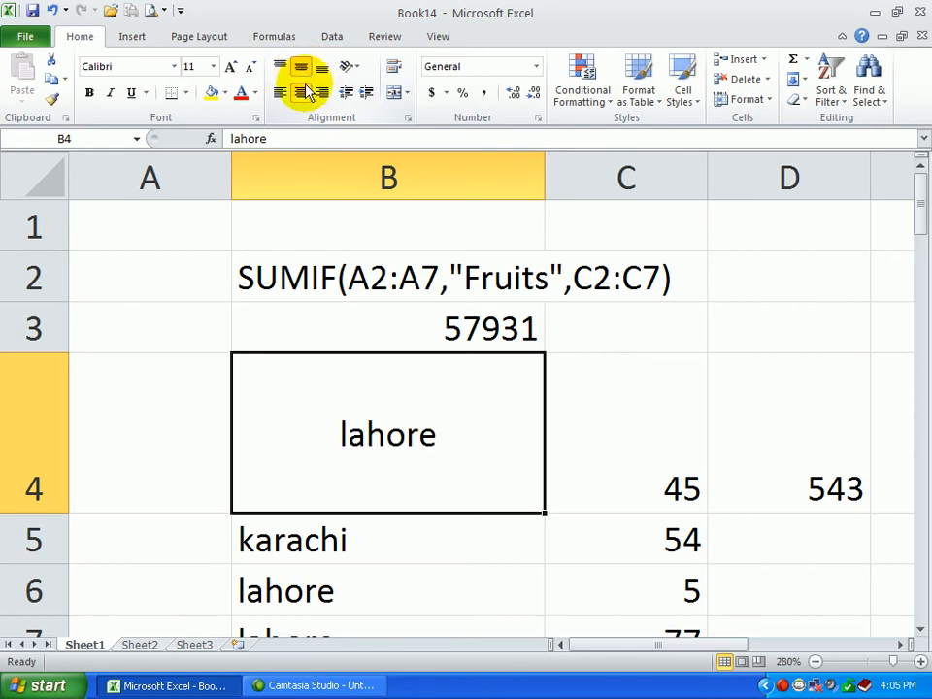
click(359, 68)
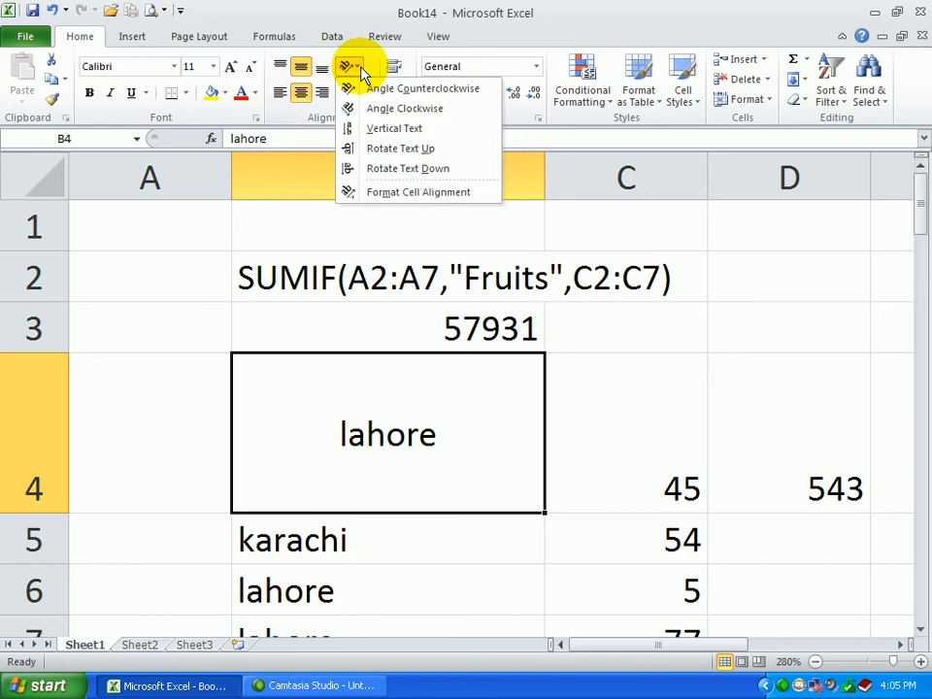
click(464, 190)
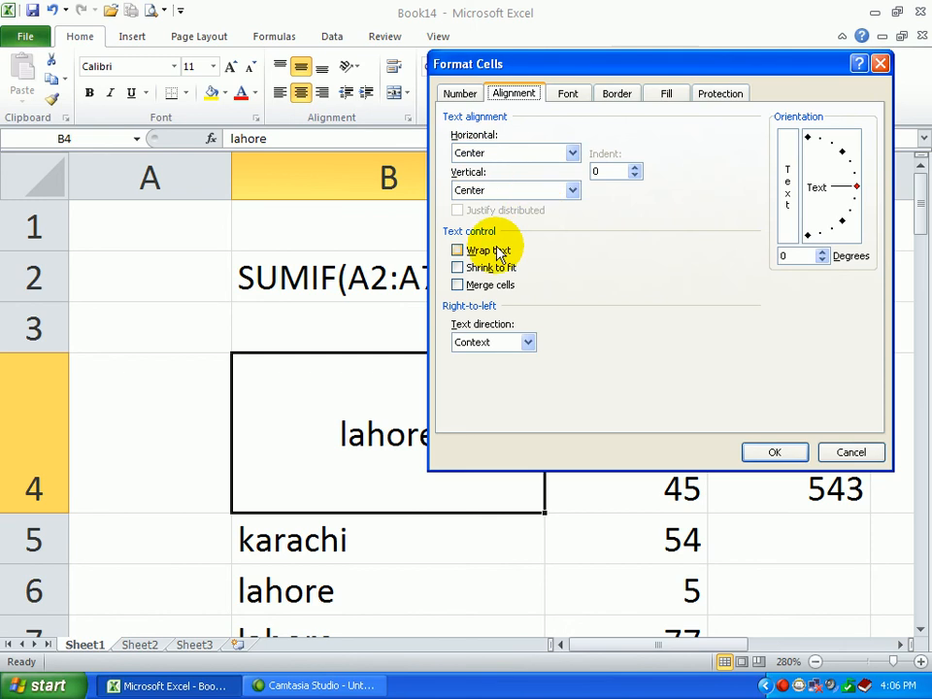
click(476, 256)
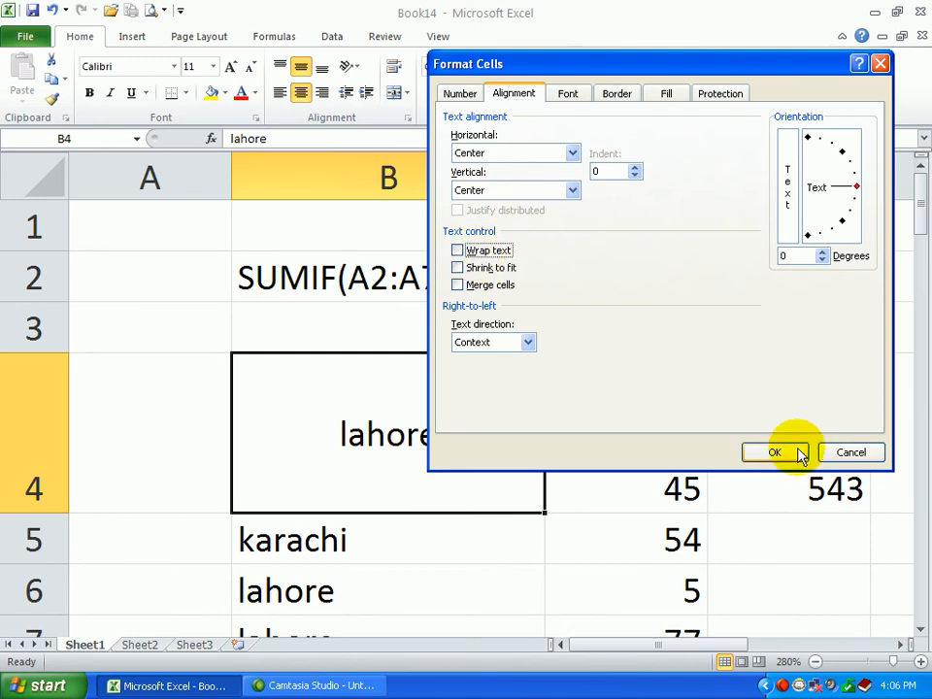
click(847, 450)
Step: Extend the text in cell B4 to read "lahore punjab sadiq abad rahim yar khan"
double_click(451, 439)
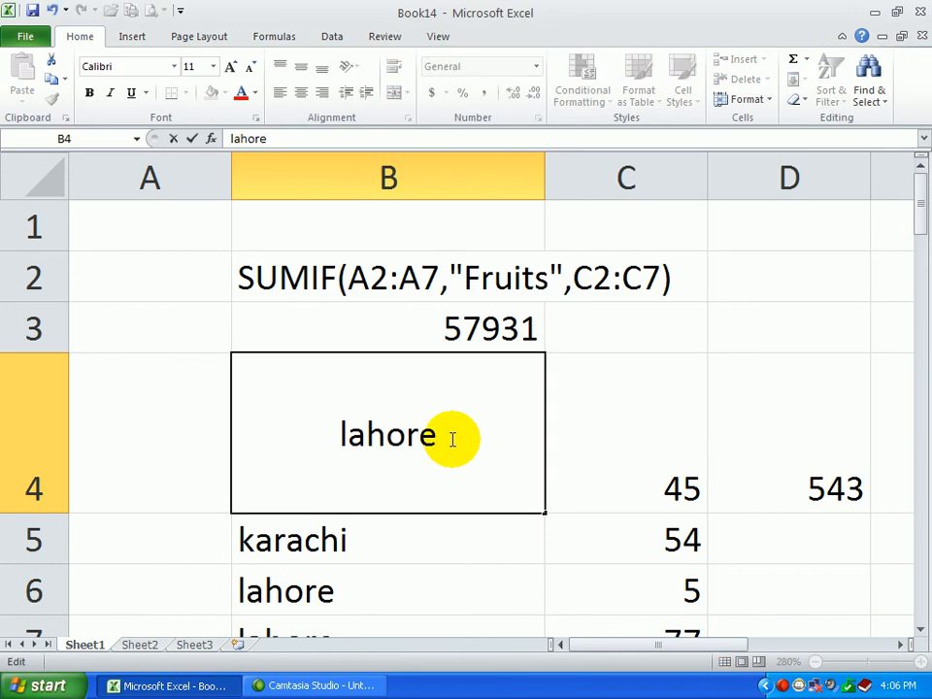
text(punjab)
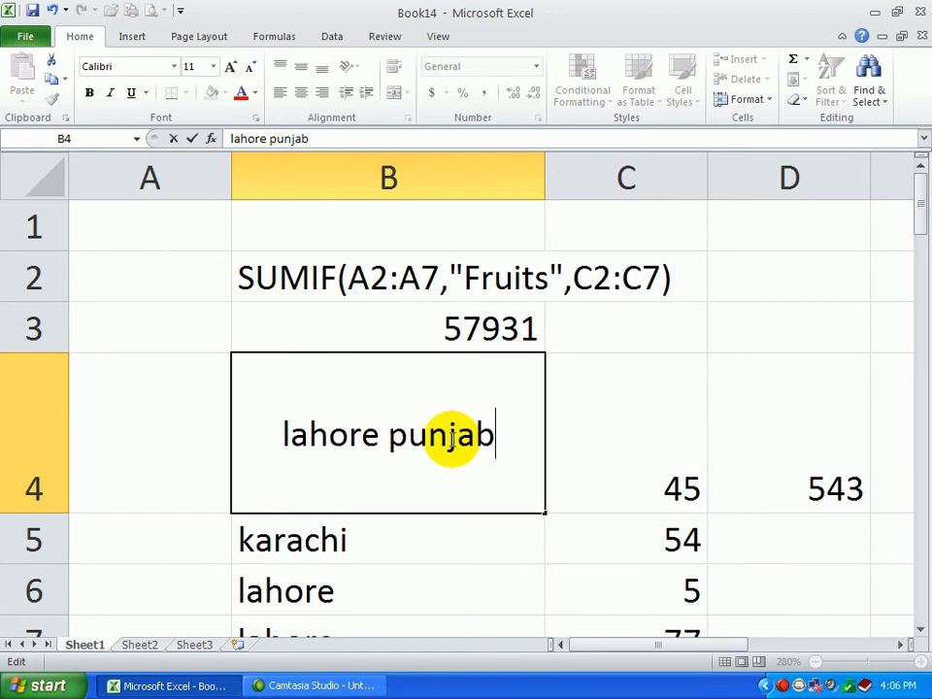
text( sadiq abad)
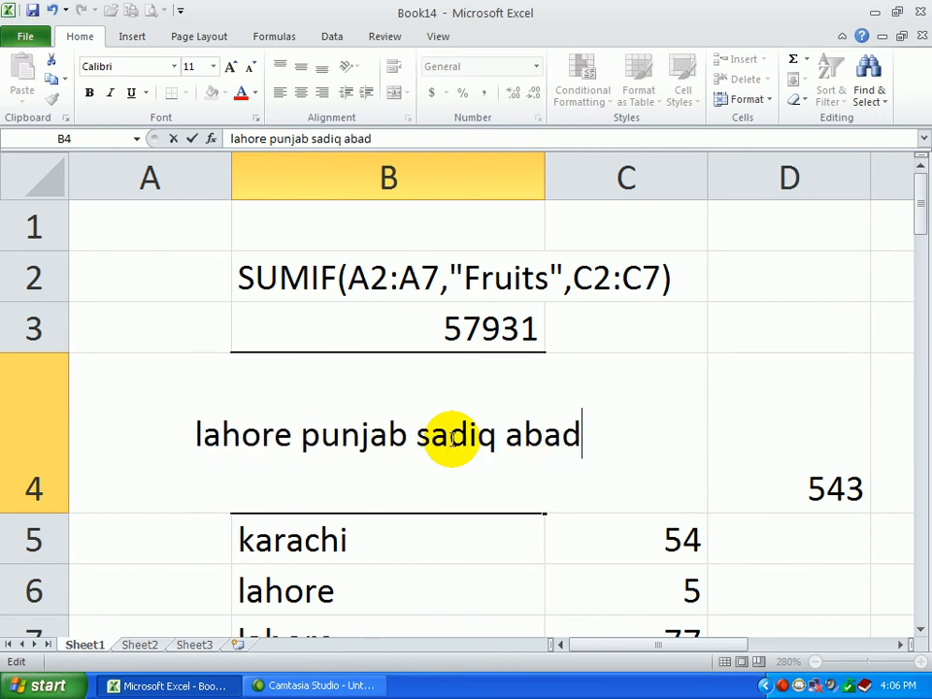
text( rah)
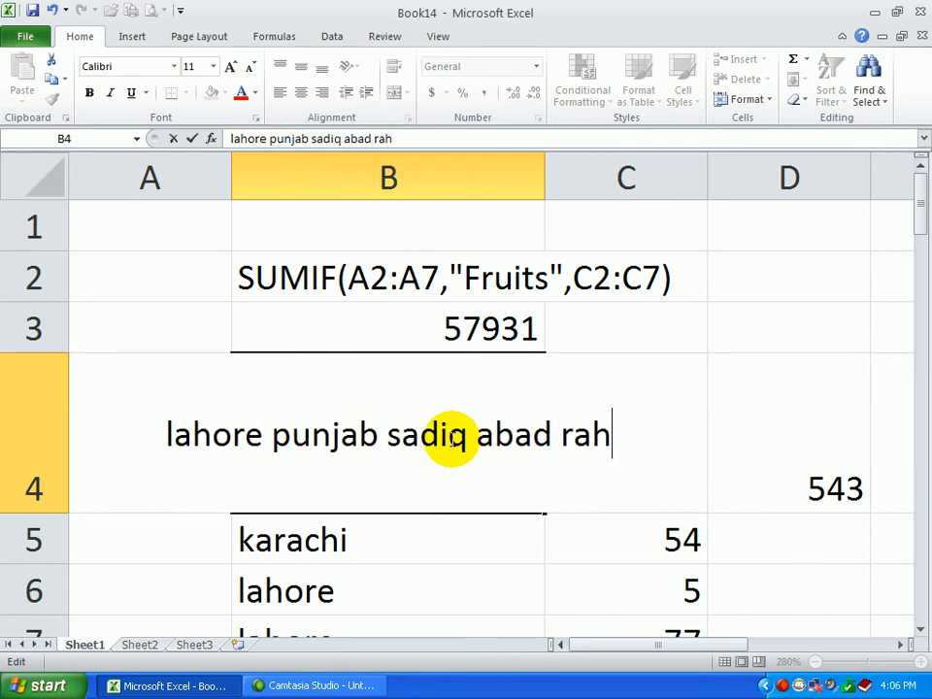
text(im yar khan)
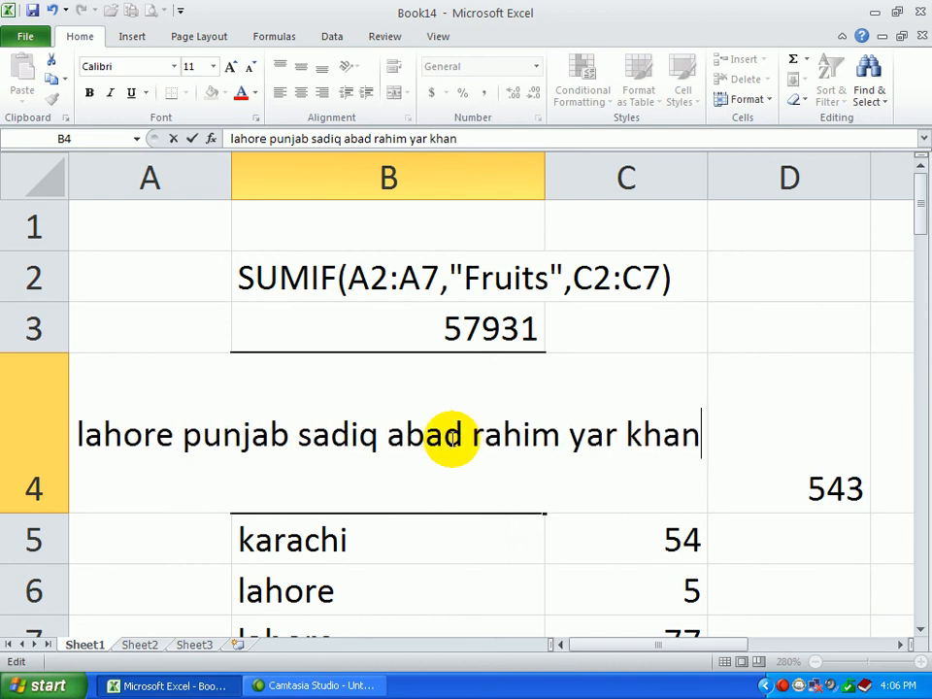
key(Return)
Step: Turn on Wrap text for cell B4 in the Format Cells alignment settings
click(452, 437)
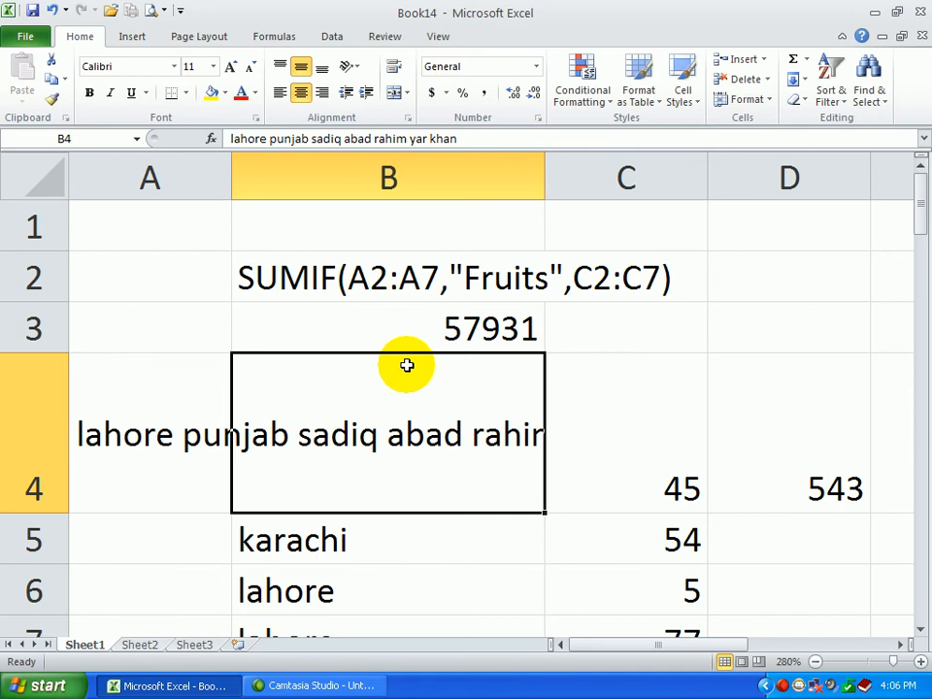
click(359, 70)
click(447, 200)
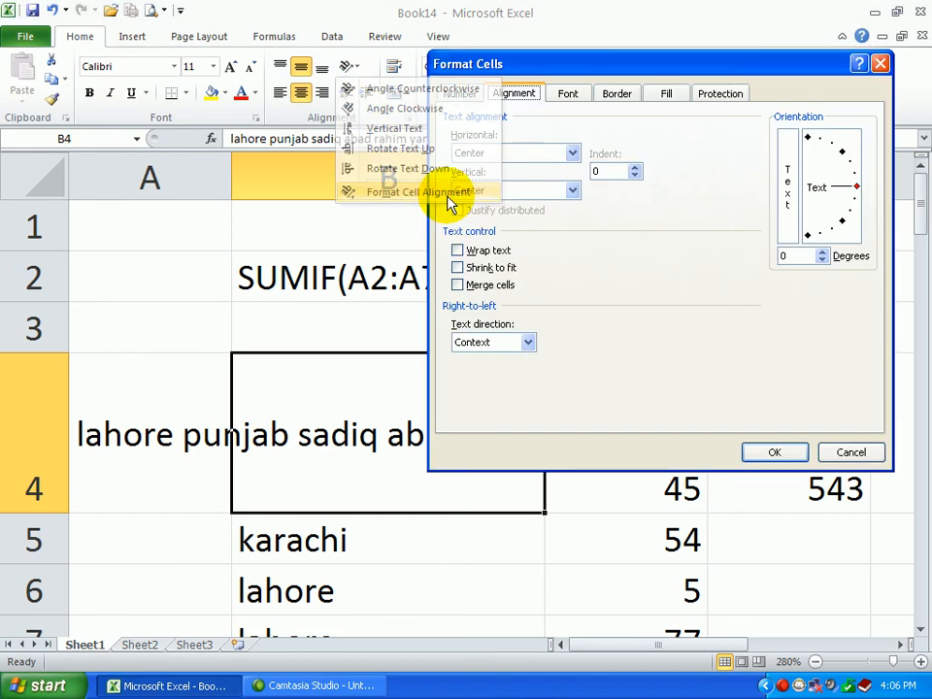
click(500, 253)
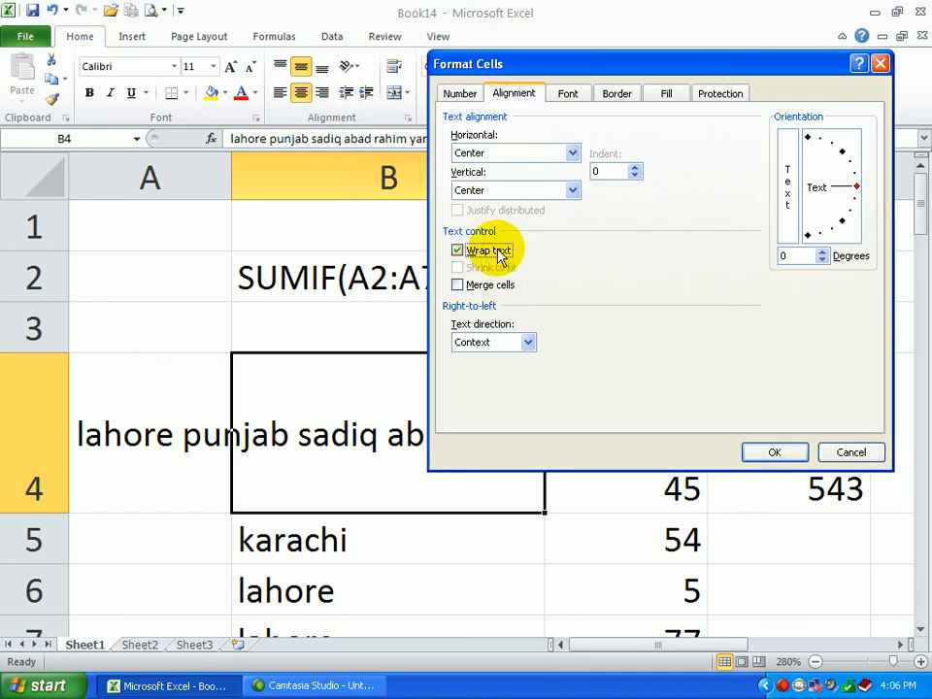
click(774, 451)
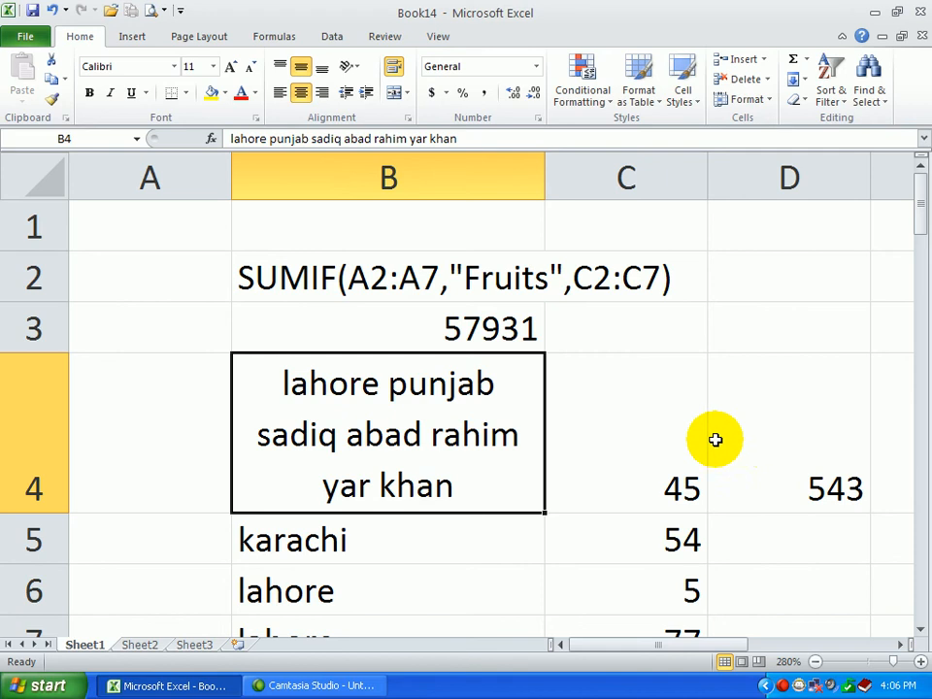
Step: Insert extra spaces before "sadiq" and before "rahim" in cell B4 so each place name starts its own line
double_click(433, 429)
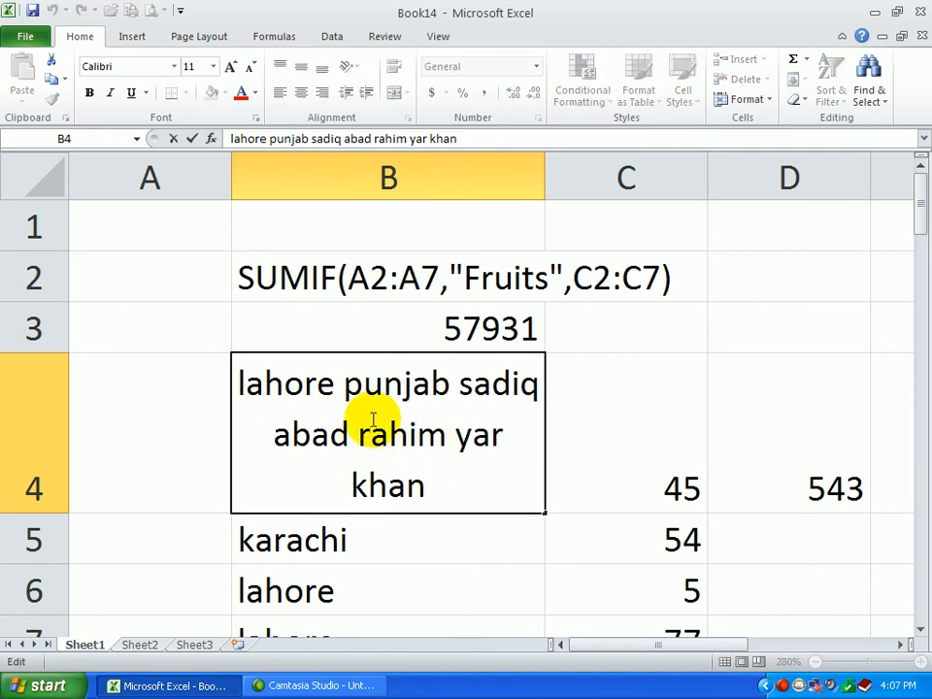
click(462, 382)
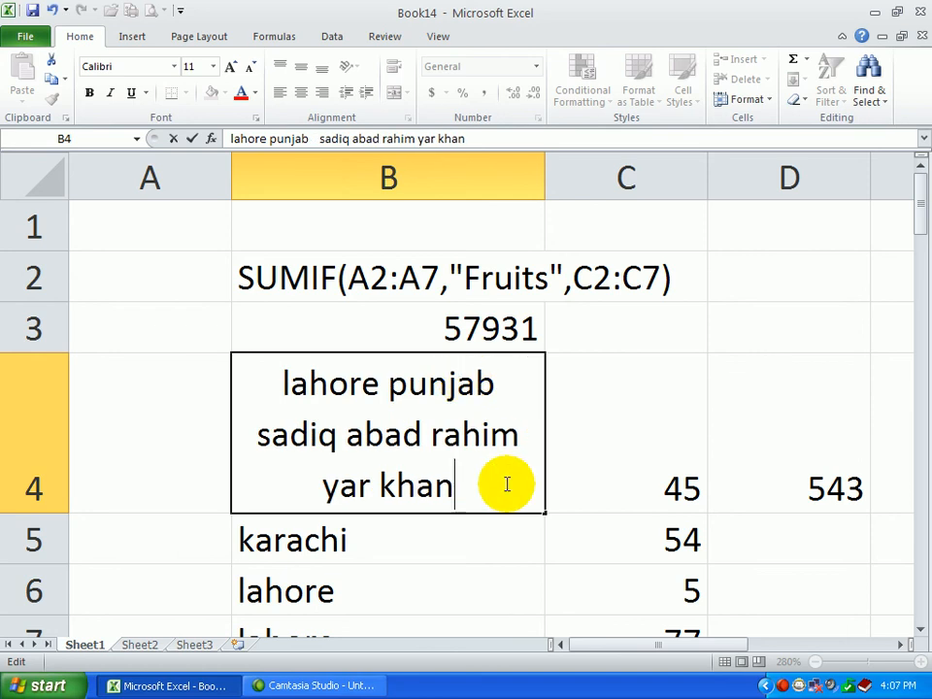
click(427, 432)
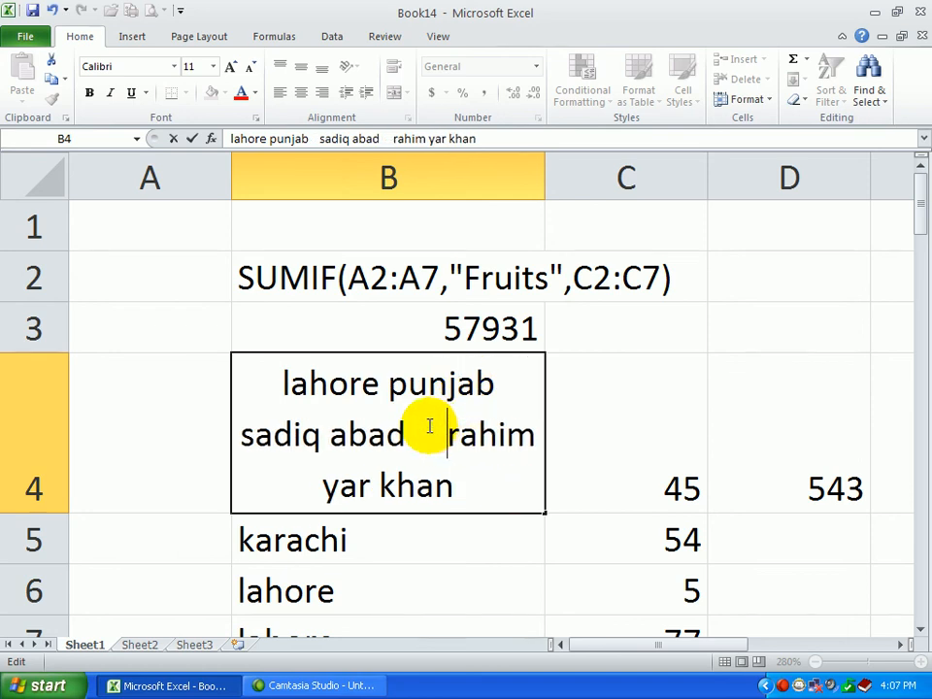
click(142, 291)
Step: Align the wrapped text of cell B4 to the top and left of the cell
click(393, 415)
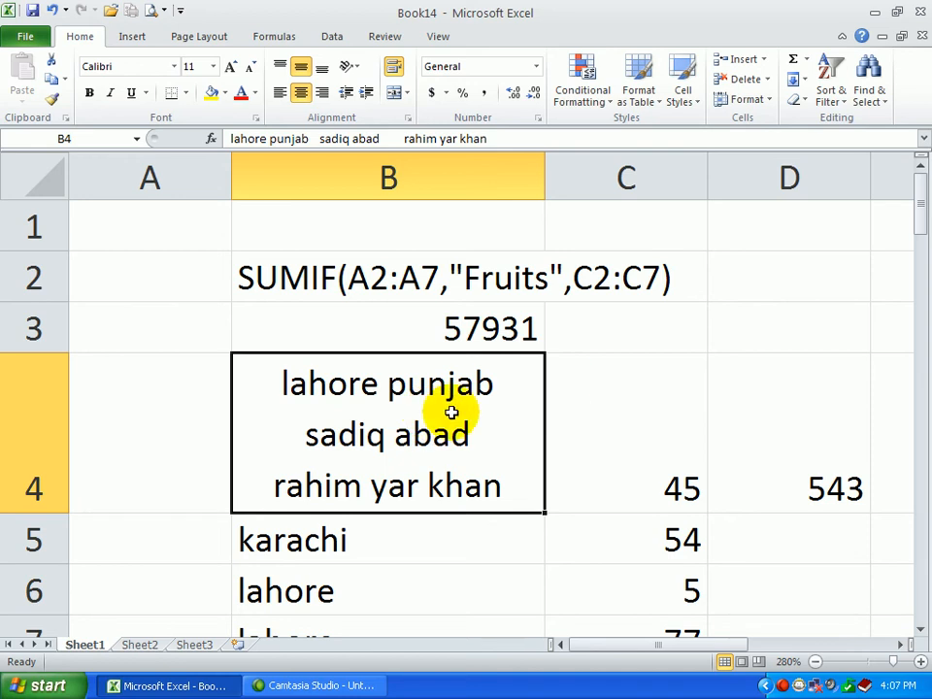
click(280, 66)
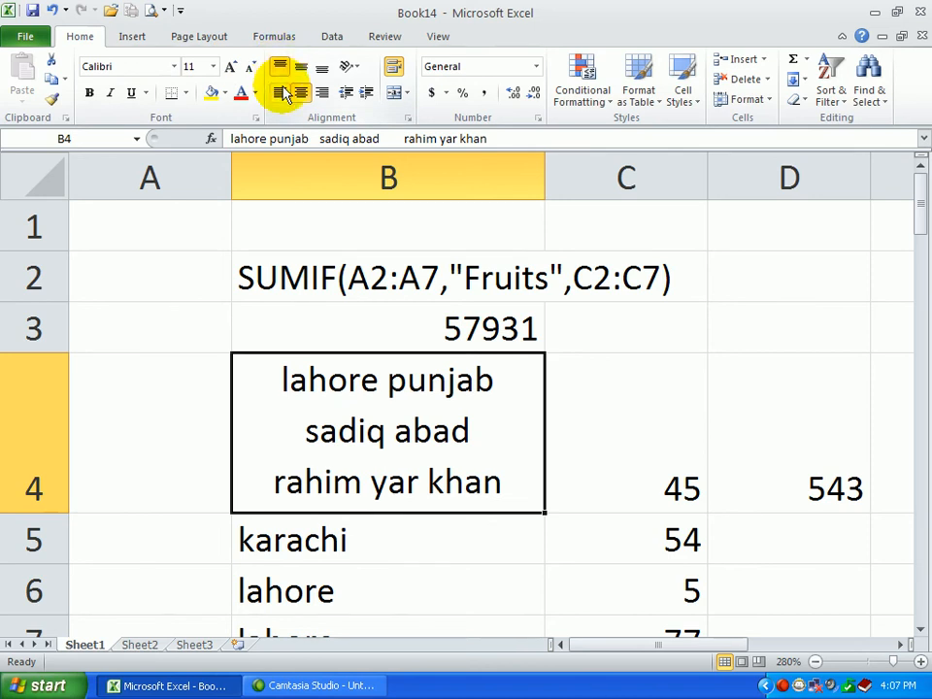
click(281, 93)
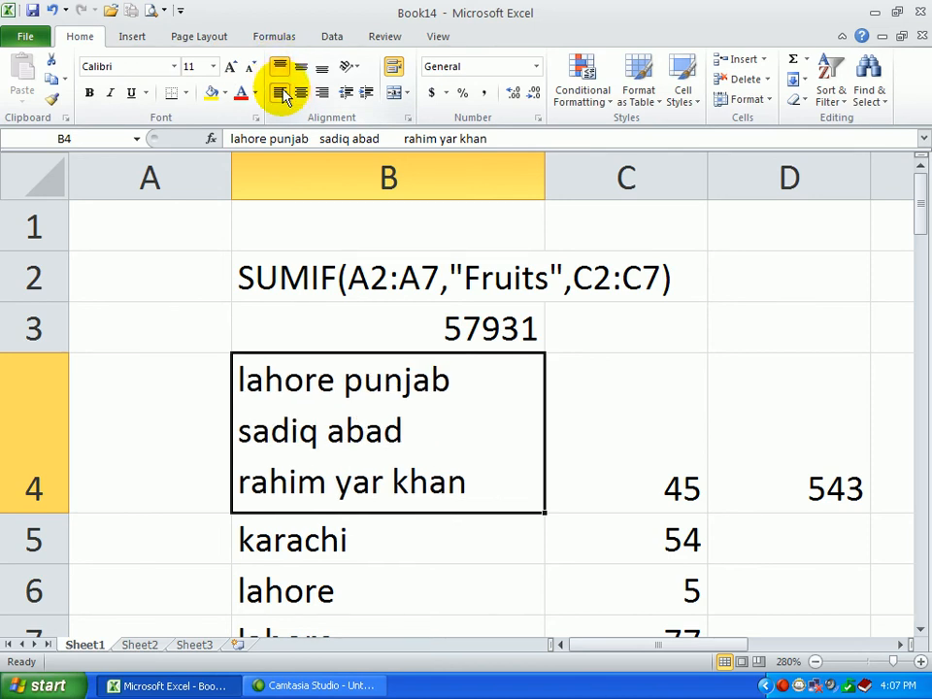
Step: Adjust the width of column B and the heights of rows 3 and 4 to fit B4's text on three lines
drag(545, 175, 471, 170)
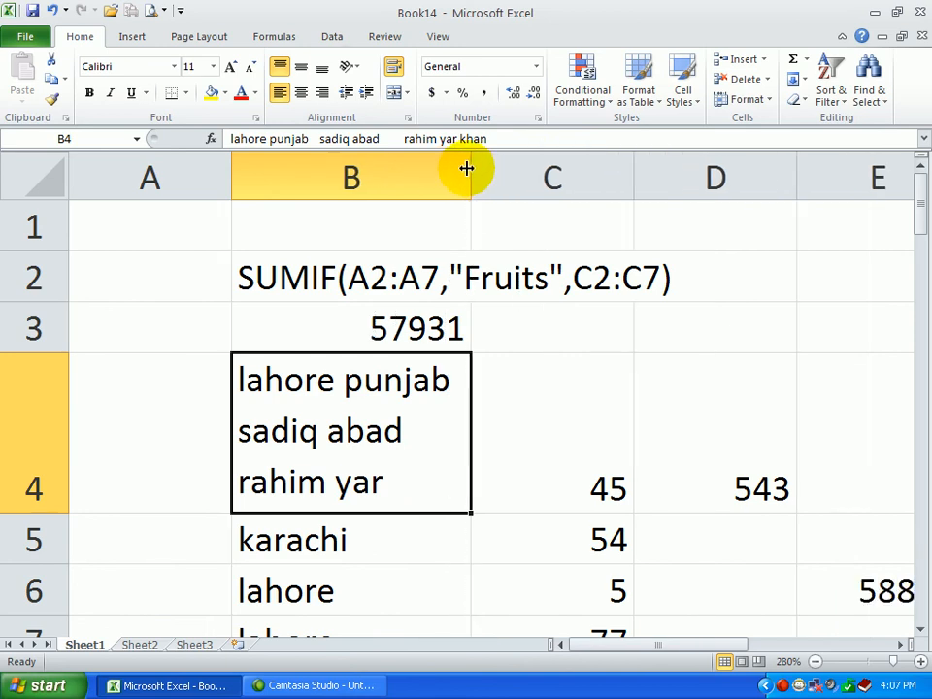
drag(62, 511, 69, 490)
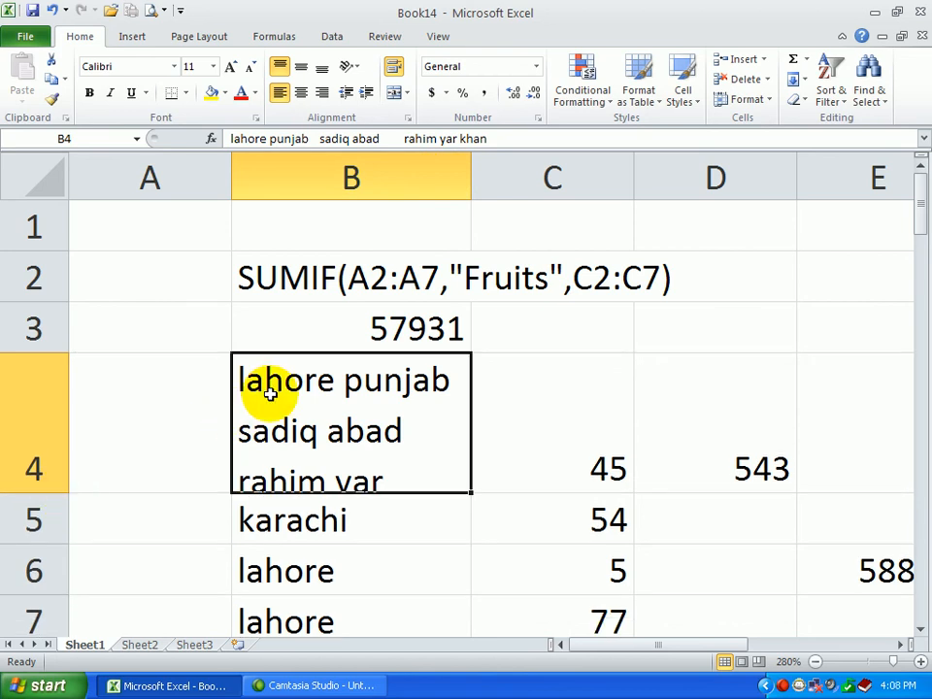
drag(19, 491, 38, 506)
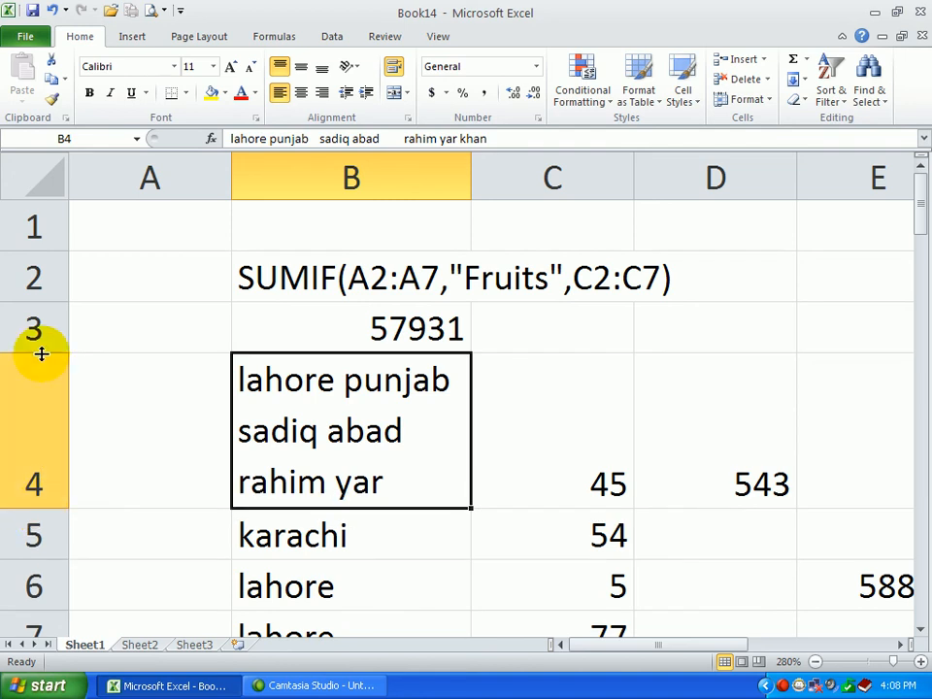
drag(41, 353, 41, 361)
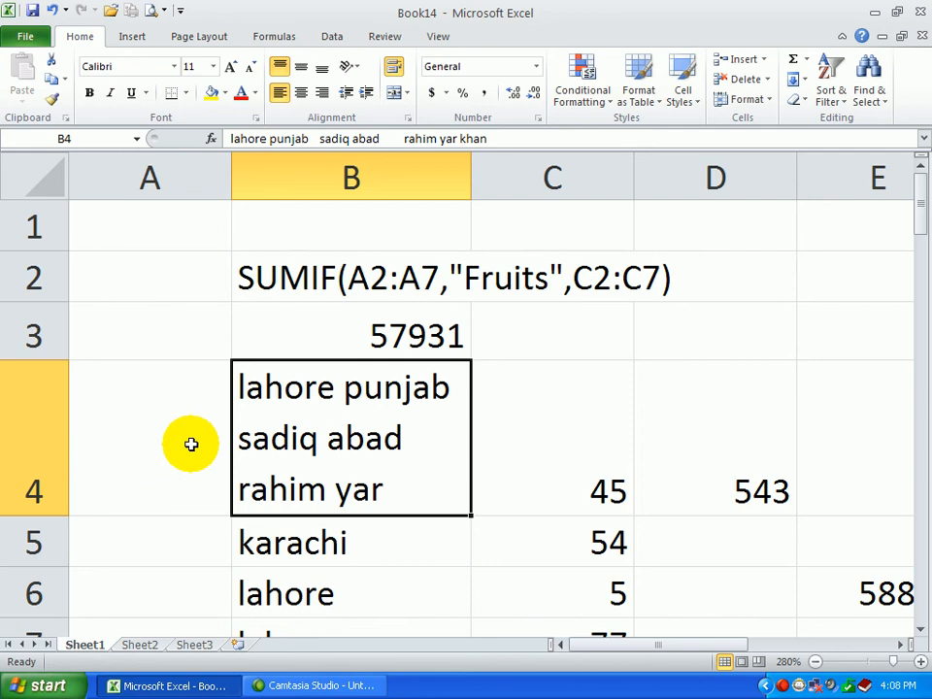
drag(471, 172, 514, 168)
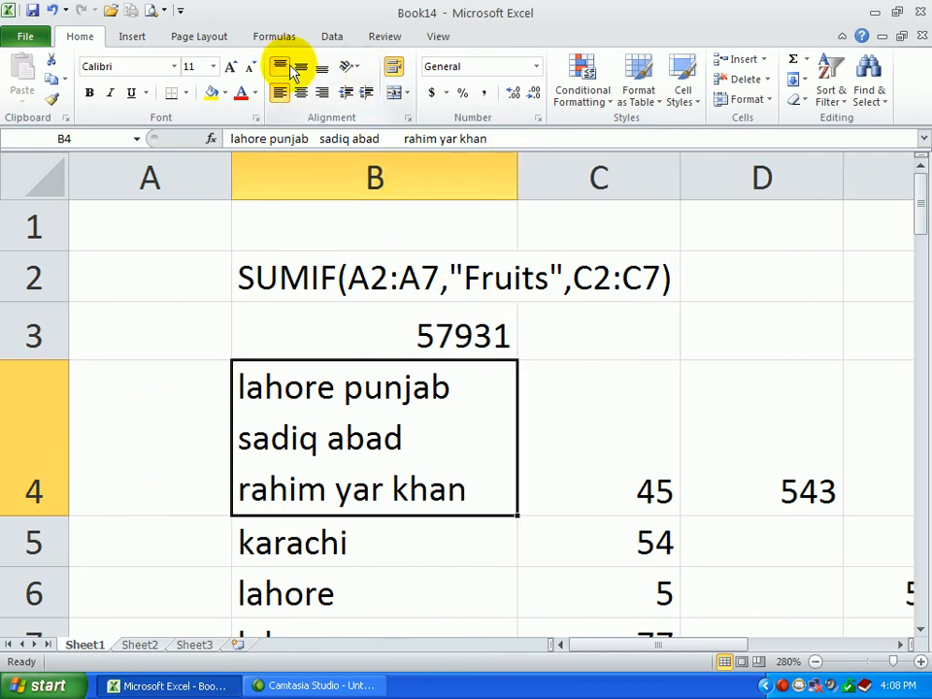
Step: Set the font of cell B4 to Berlin Sans FB in the Format Cells font settings
click(360, 68)
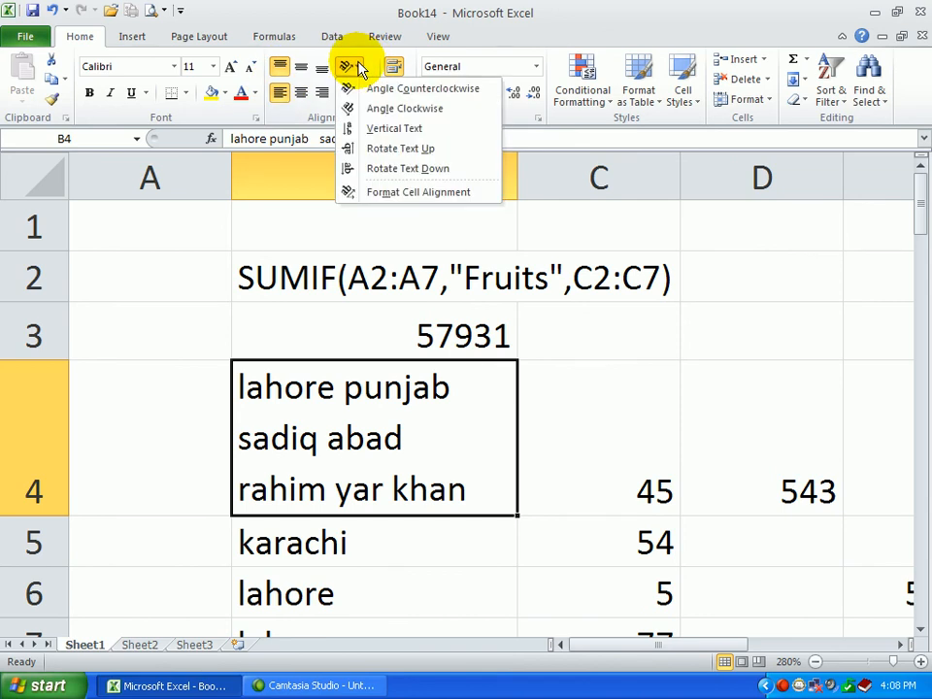
click(420, 191)
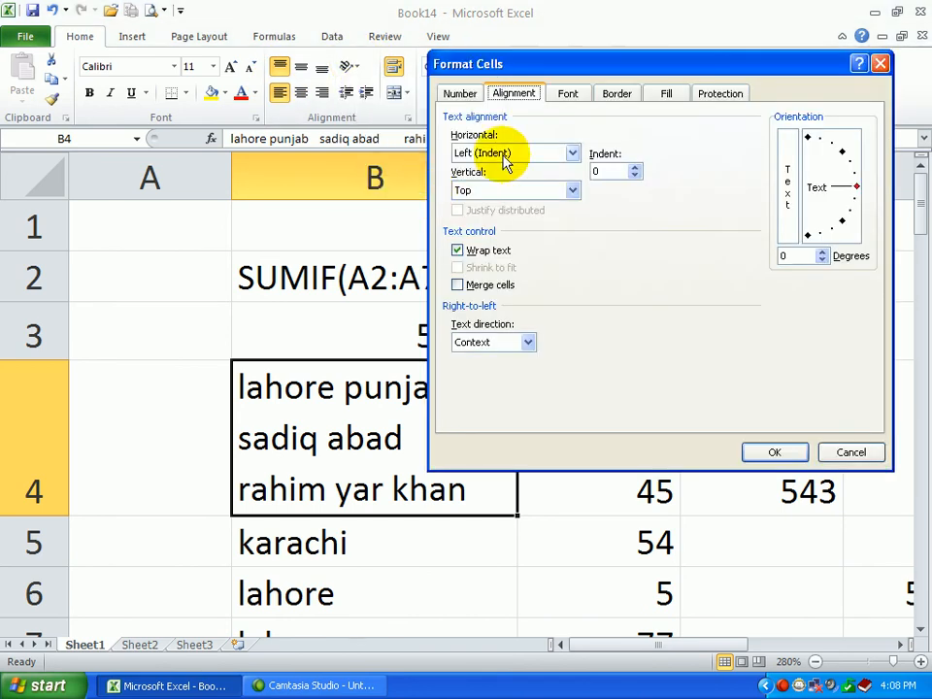
click(571, 93)
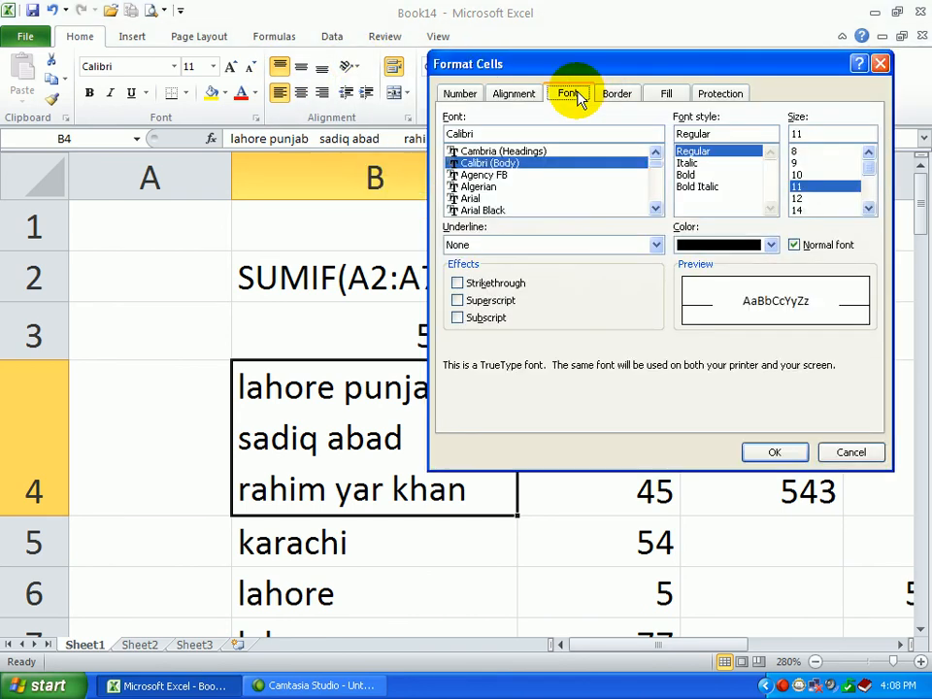
click(515, 198)
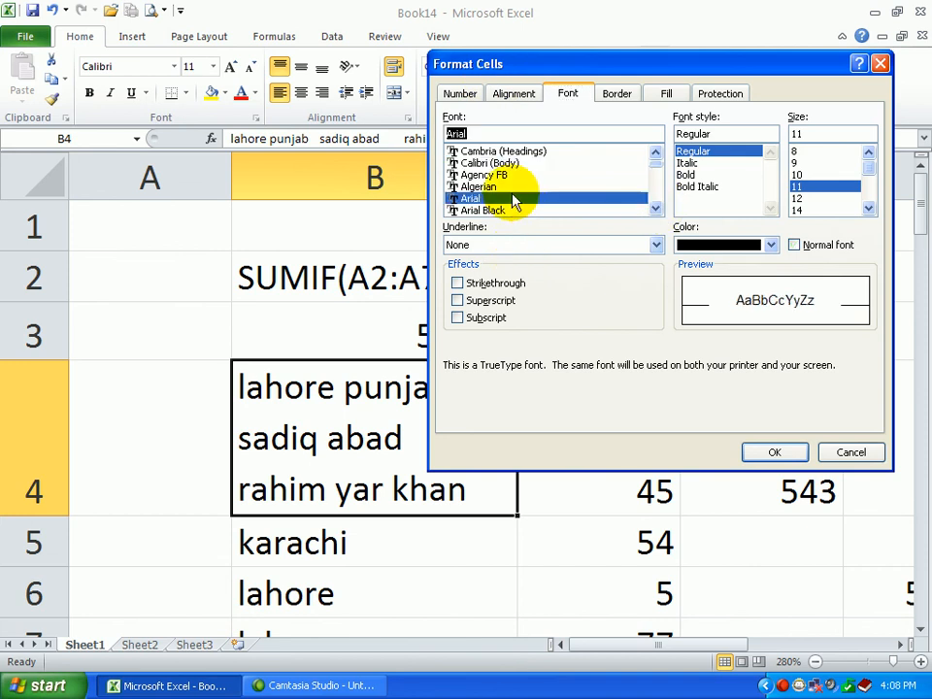
click(514, 209)
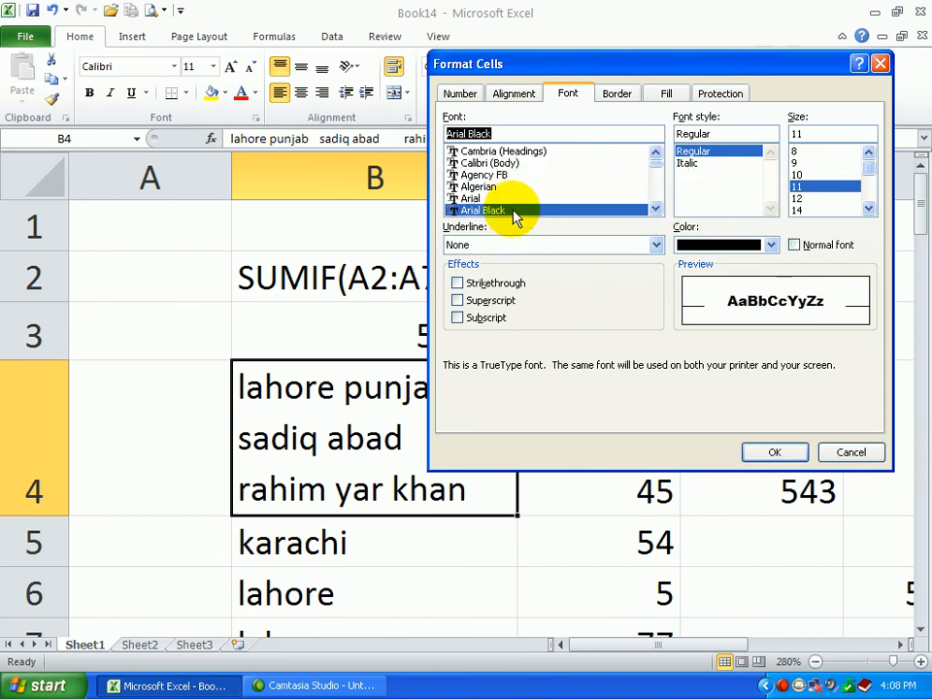
click(652, 208)
click(572, 200)
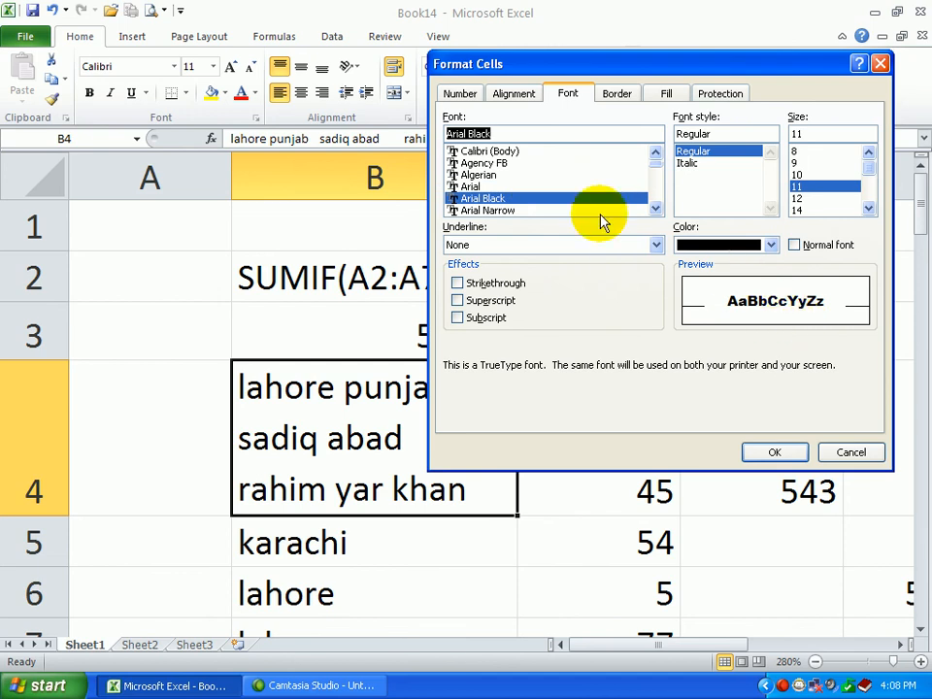
key(Down)
key(Down)
key(Down)
key(Down)
key(Down)
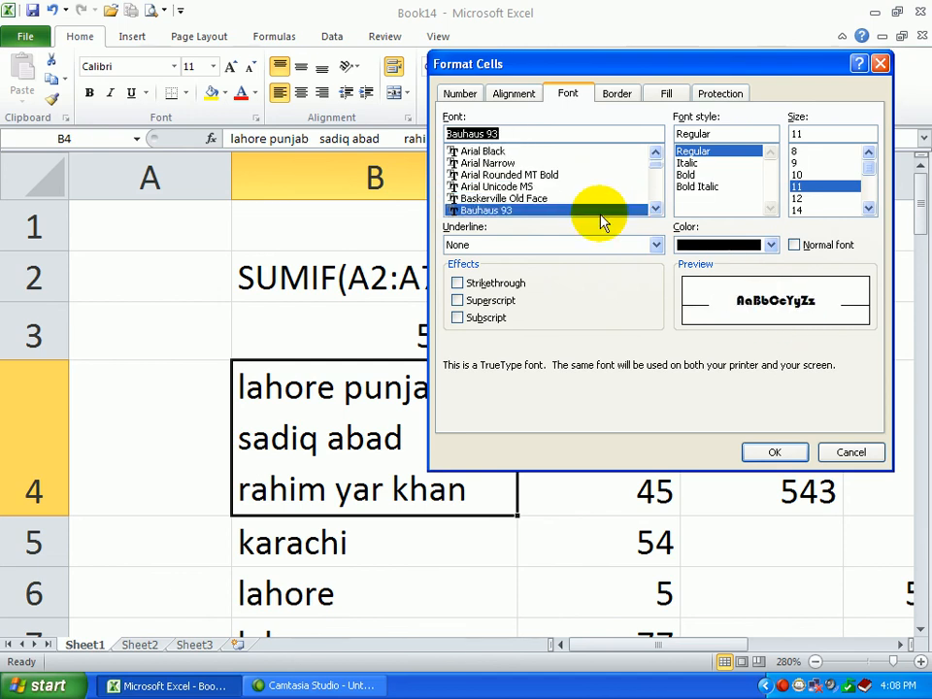
key(Down)
key(Down)
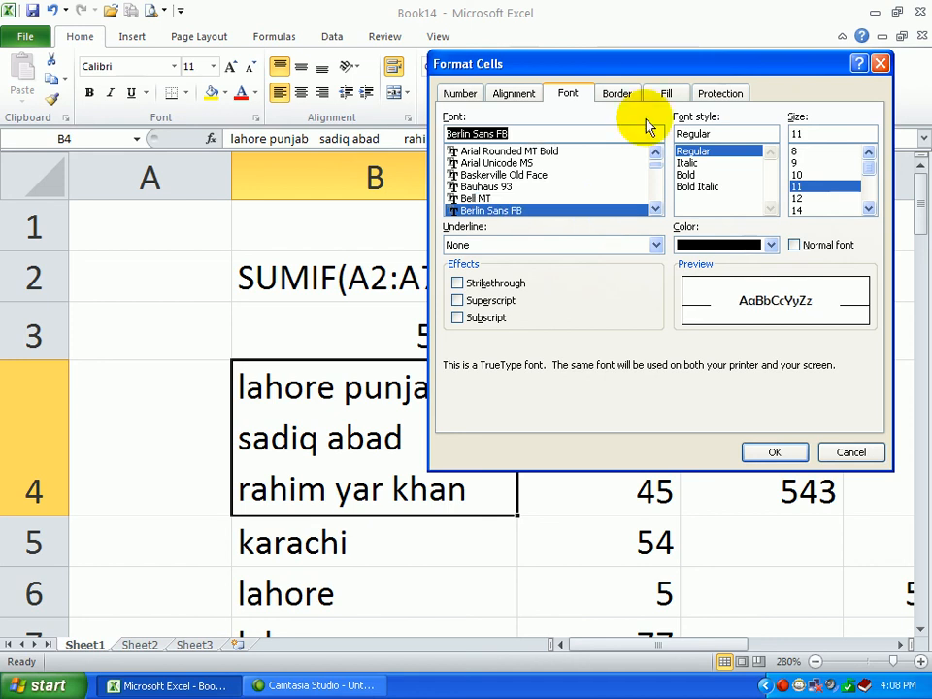
Step: Try the available font styles for cell B4 and settle on Bold Italic
click(707, 164)
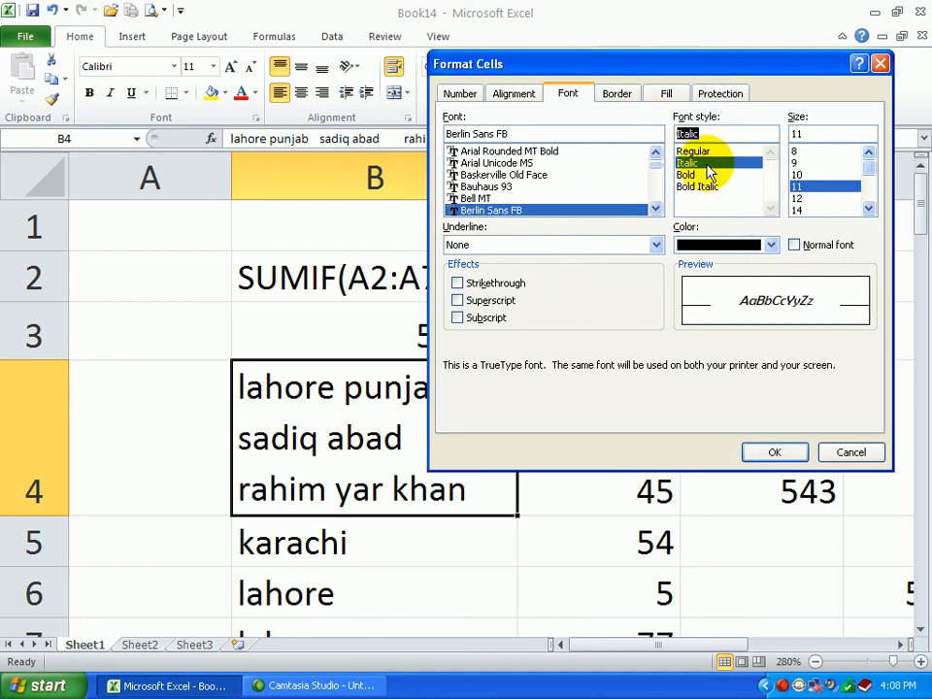
click(708, 176)
click(710, 187)
click(710, 152)
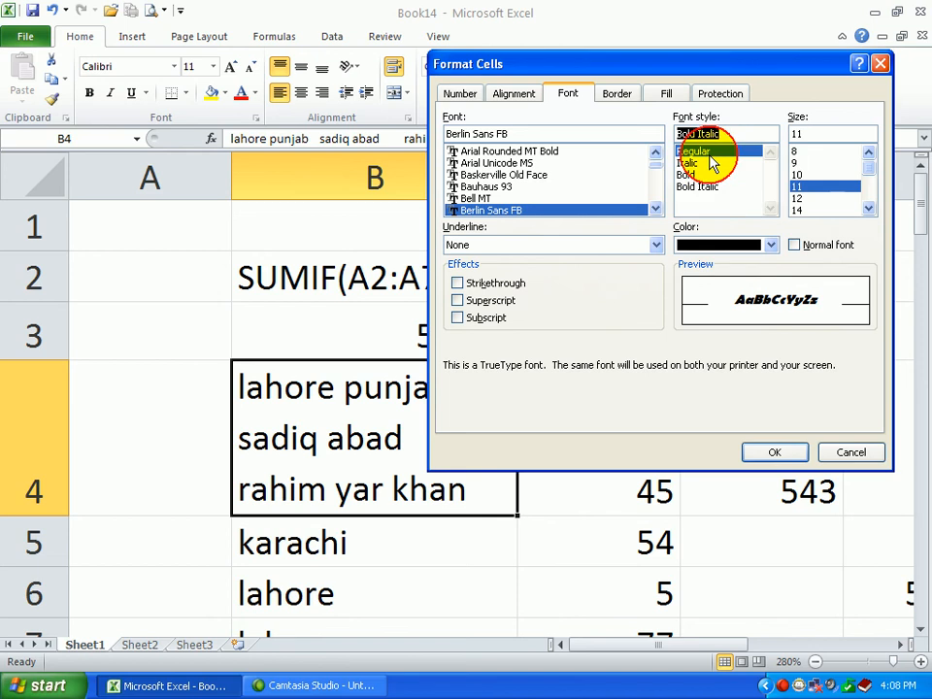
click(718, 176)
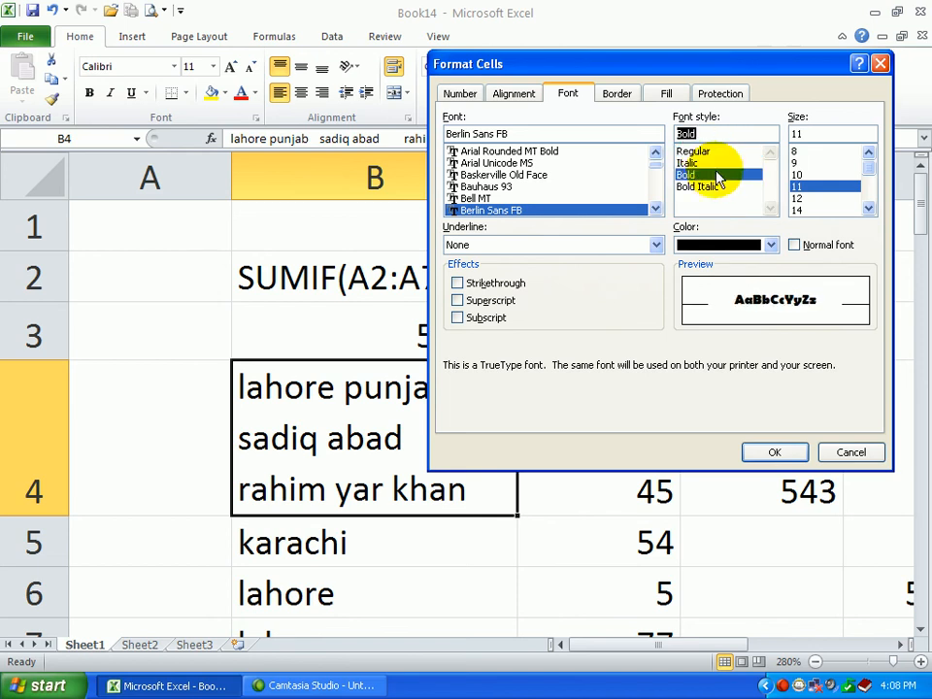
click(709, 188)
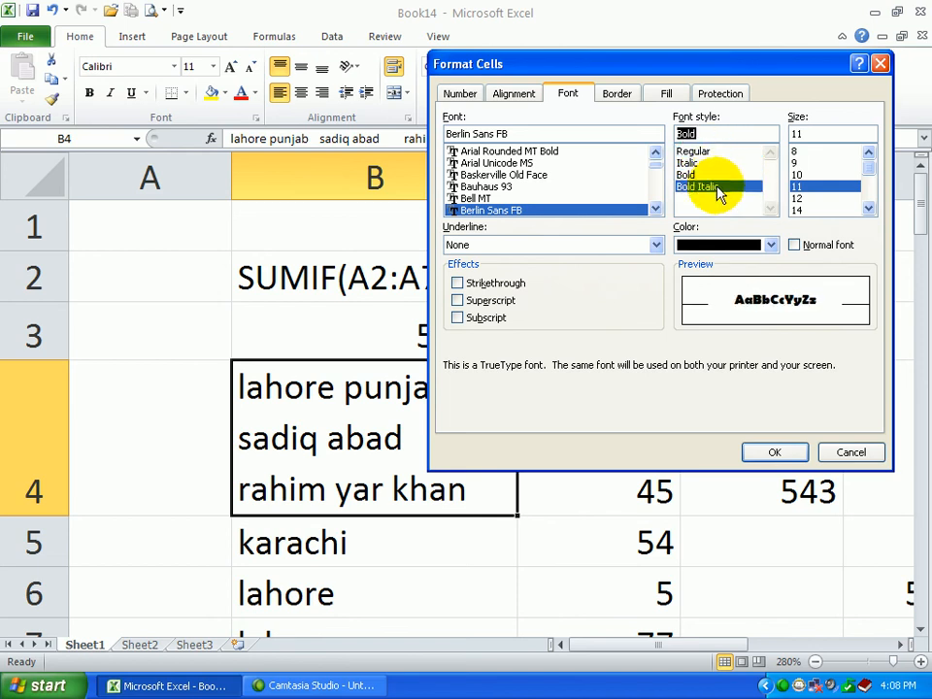
Step: Set the font size of cell B4 to 12 and its underline to Double
click(813, 198)
click(869, 209)
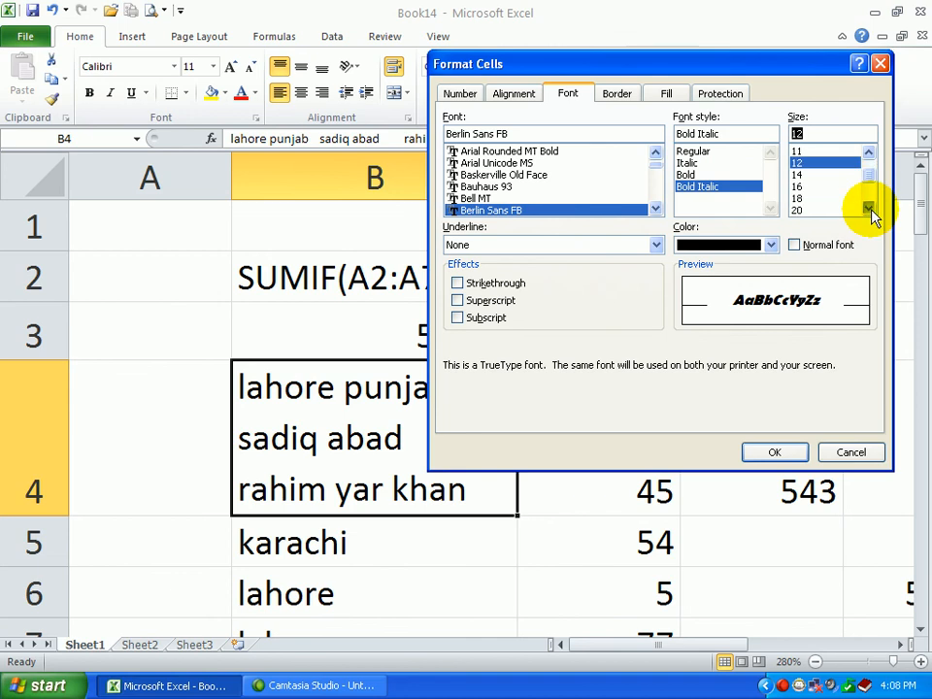
click(821, 176)
click(821, 189)
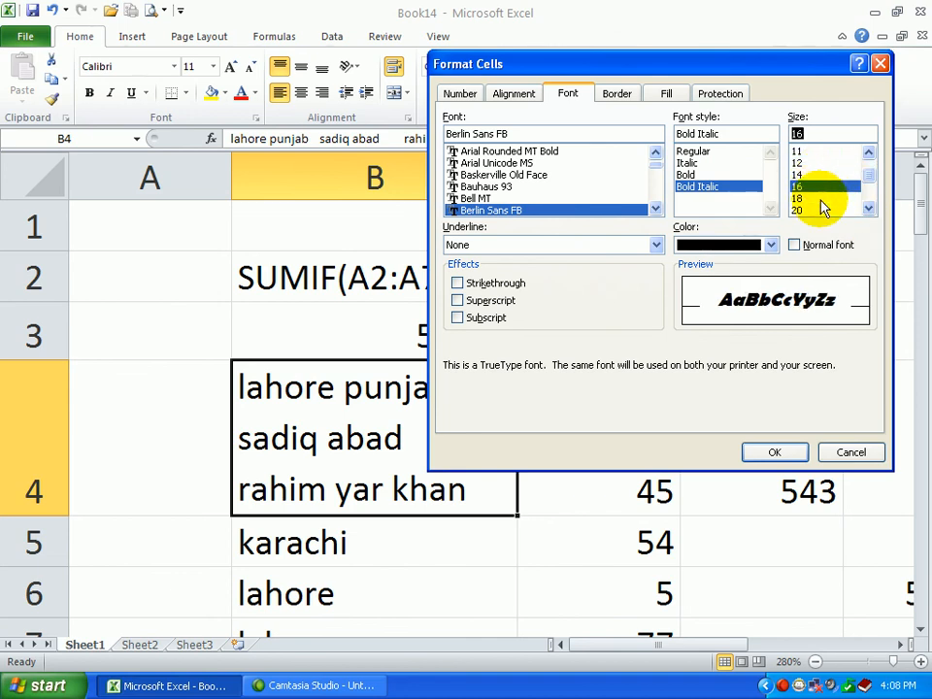
click(821, 200)
click(817, 163)
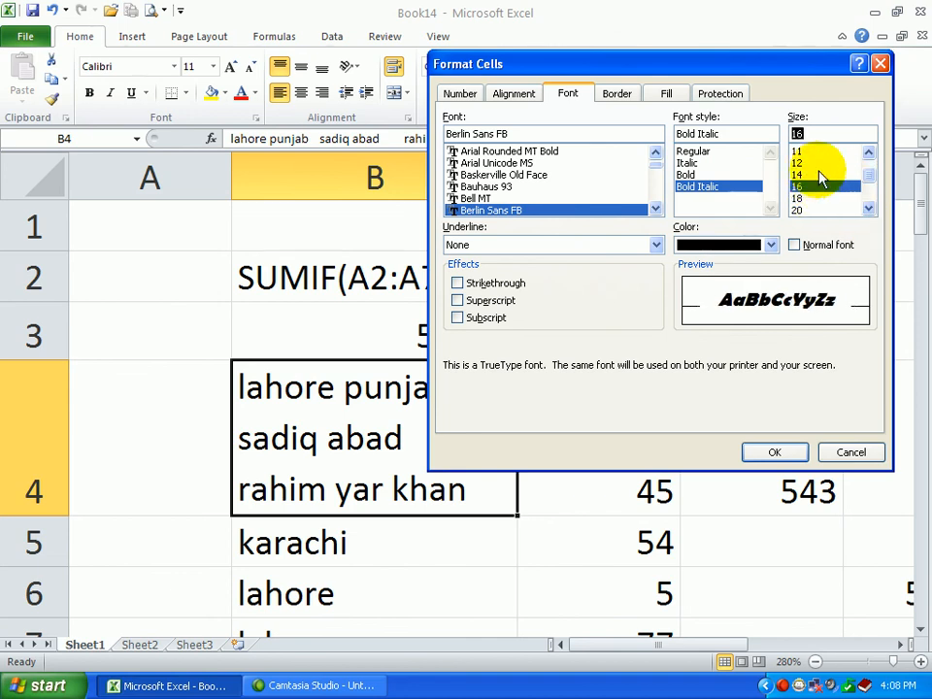
click(551, 249)
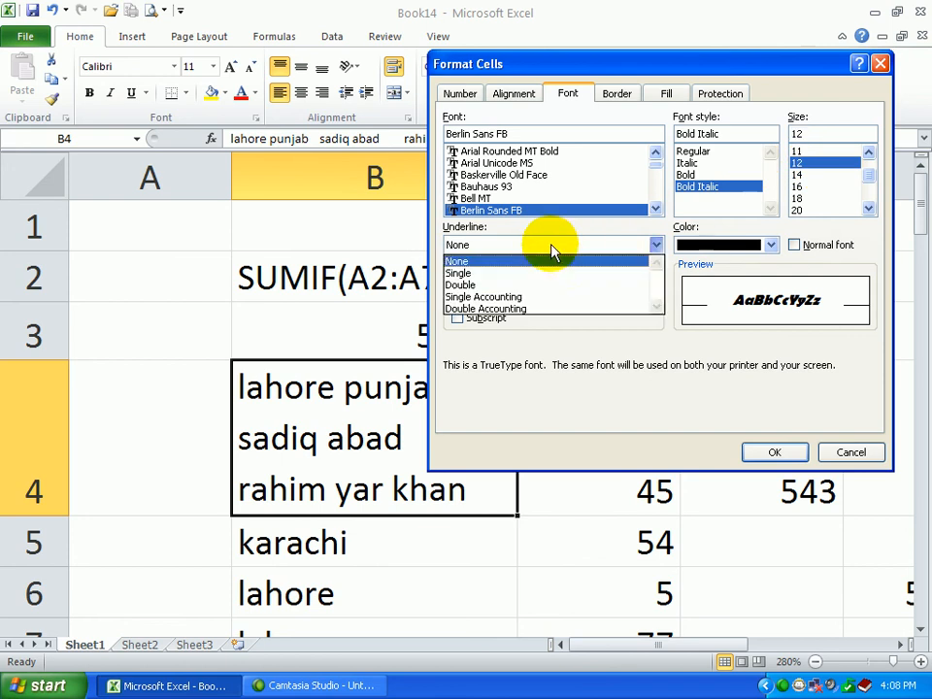
click(520, 285)
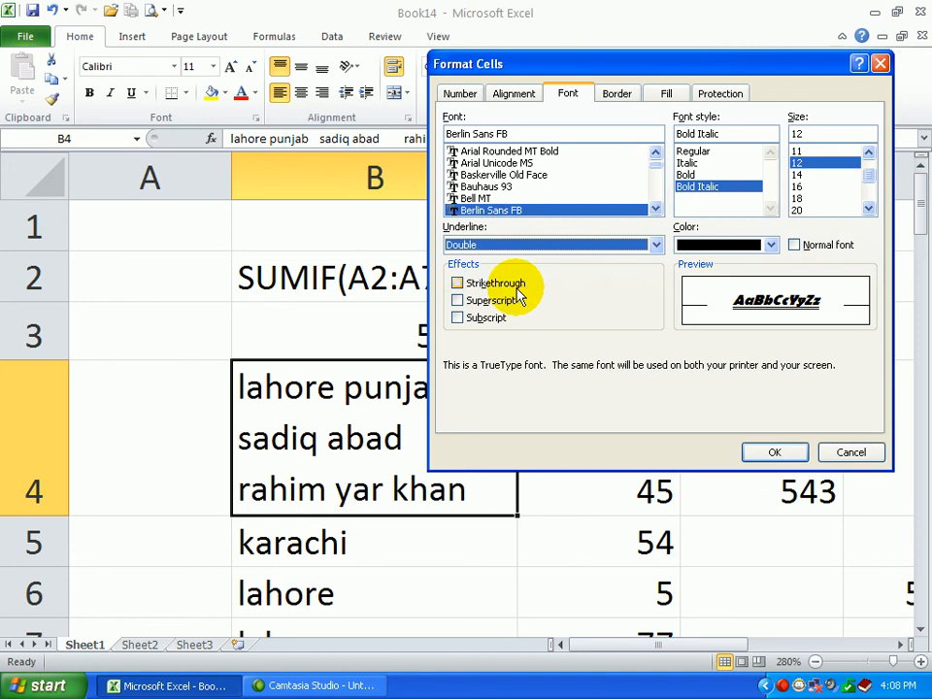
Step: Apply the standard orange font color to cell B4 and increase row 4's height to show three full text lines
click(728, 245)
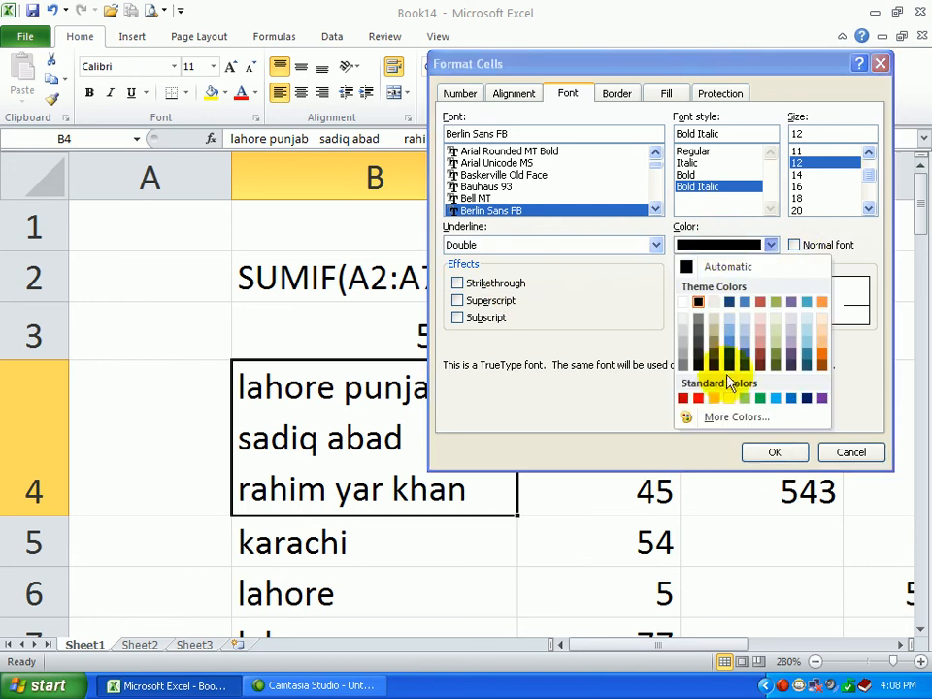
click(714, 398)
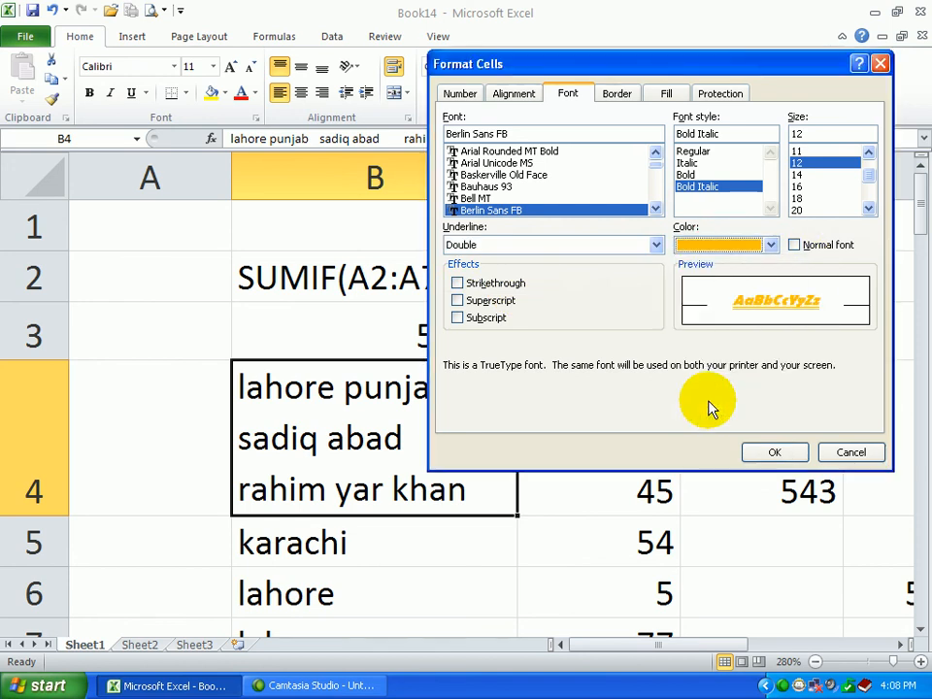
click(794, 458)
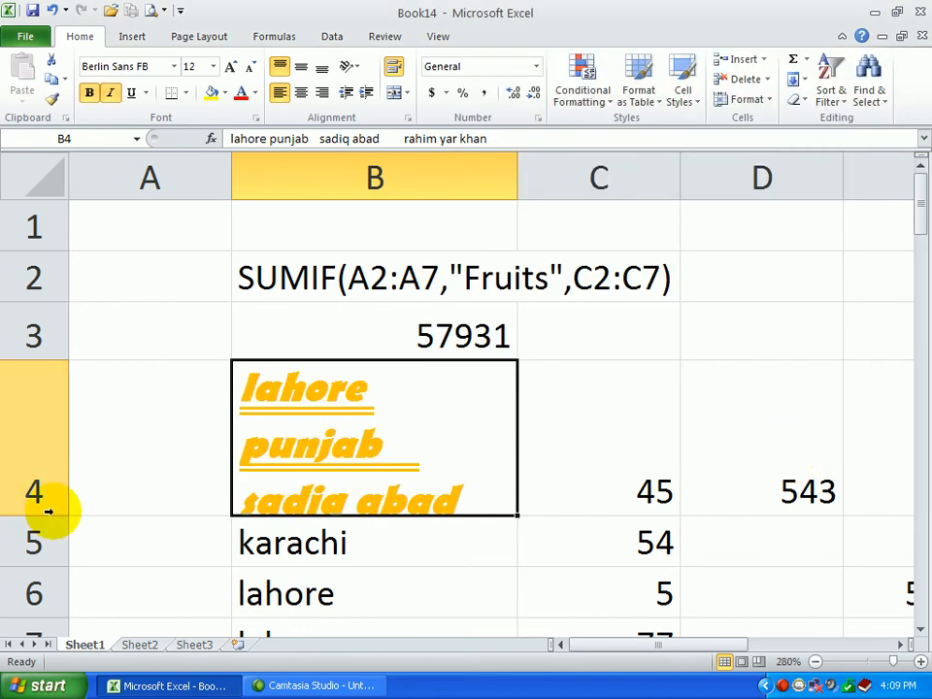
drag(52, 512, 55, 537)
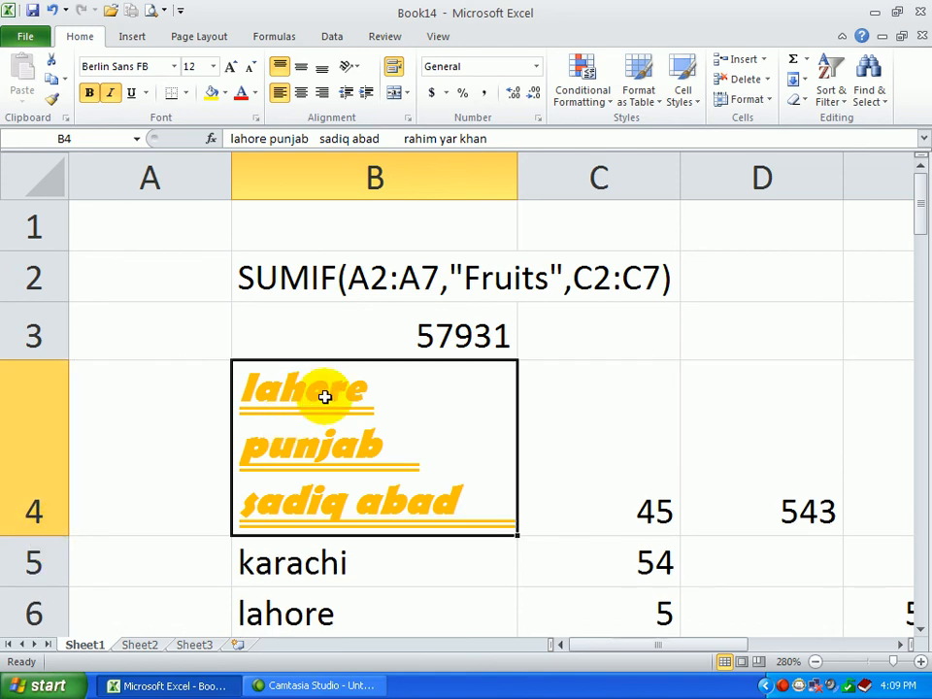
Step: Set the underline of cell B4 to None and turn on Strikethrough in the Format Cells font settings
click(348, 68)
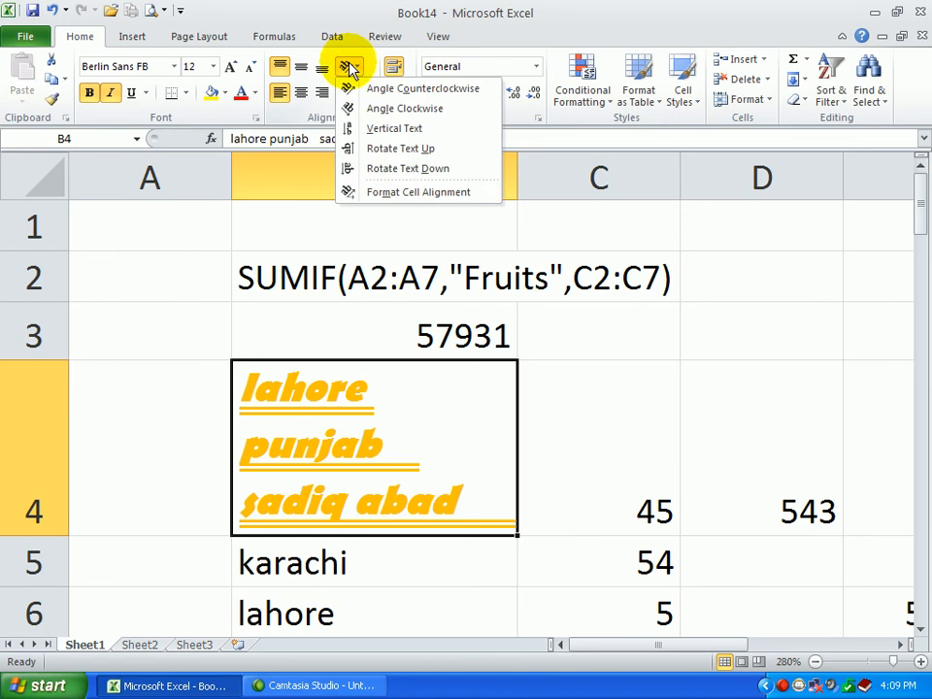
click(407, 193)
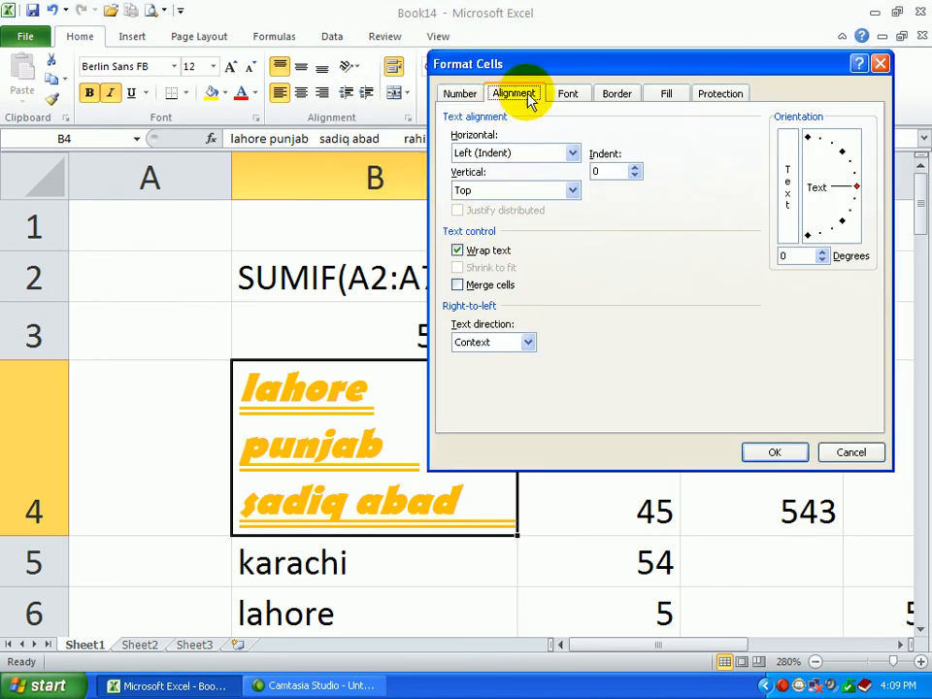
click(568, 97)
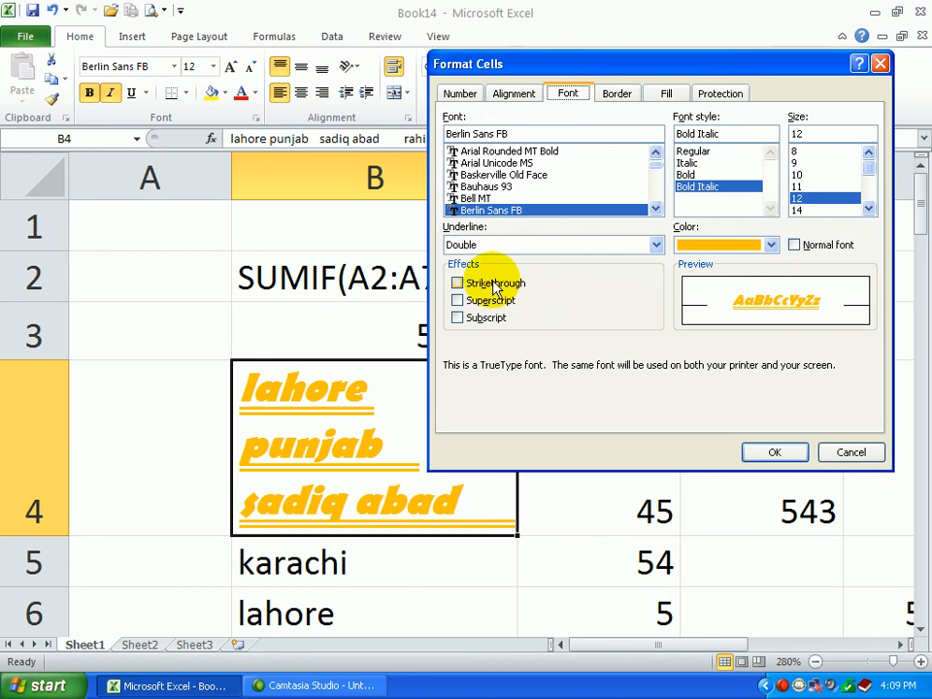
click(592, 246)
click(577, 263)
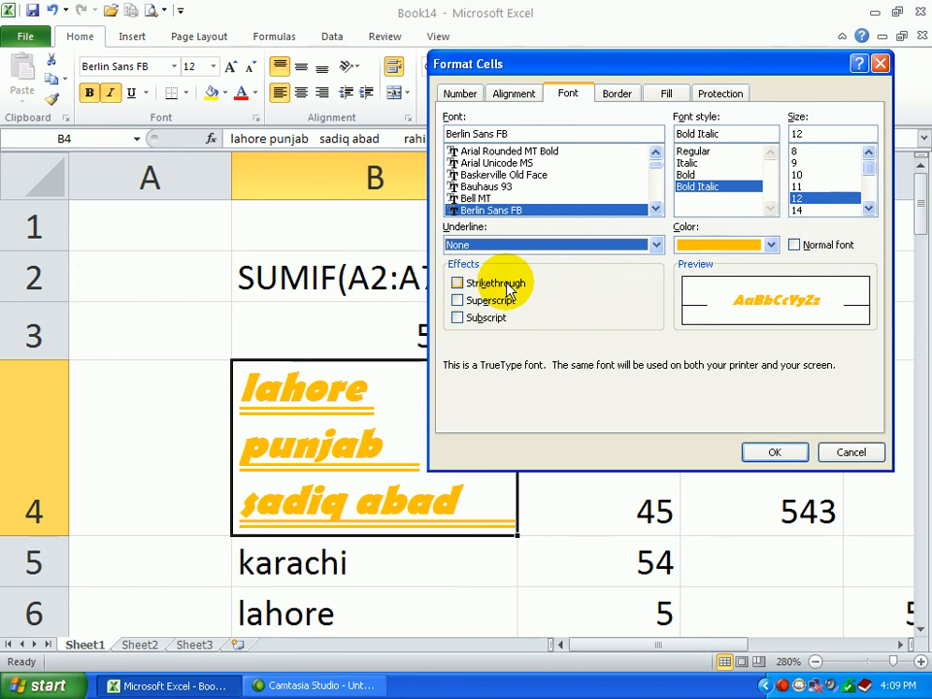
click(485, 283)
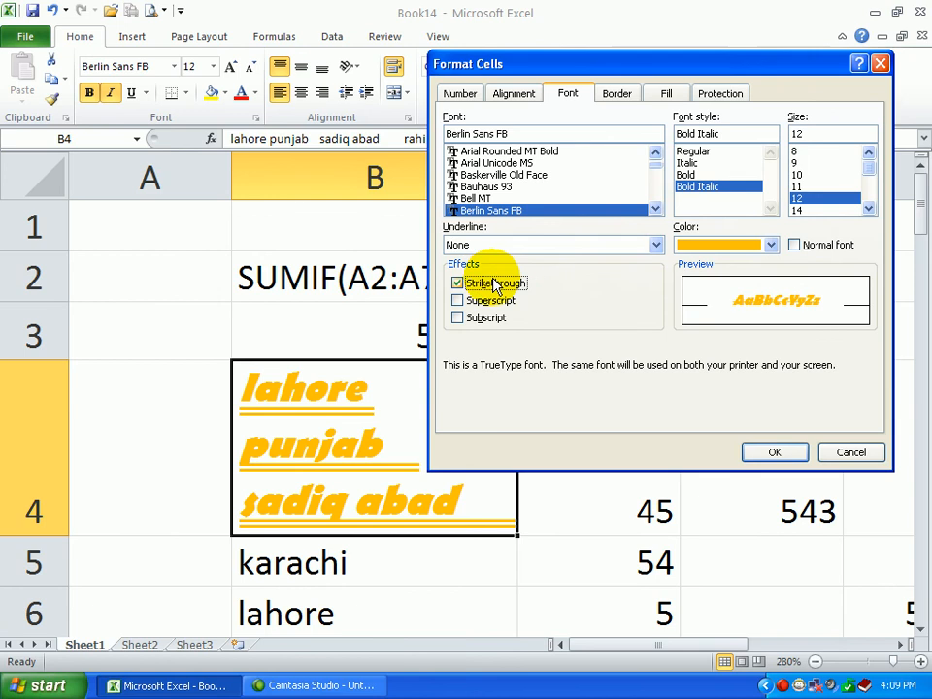
click(775, 451)
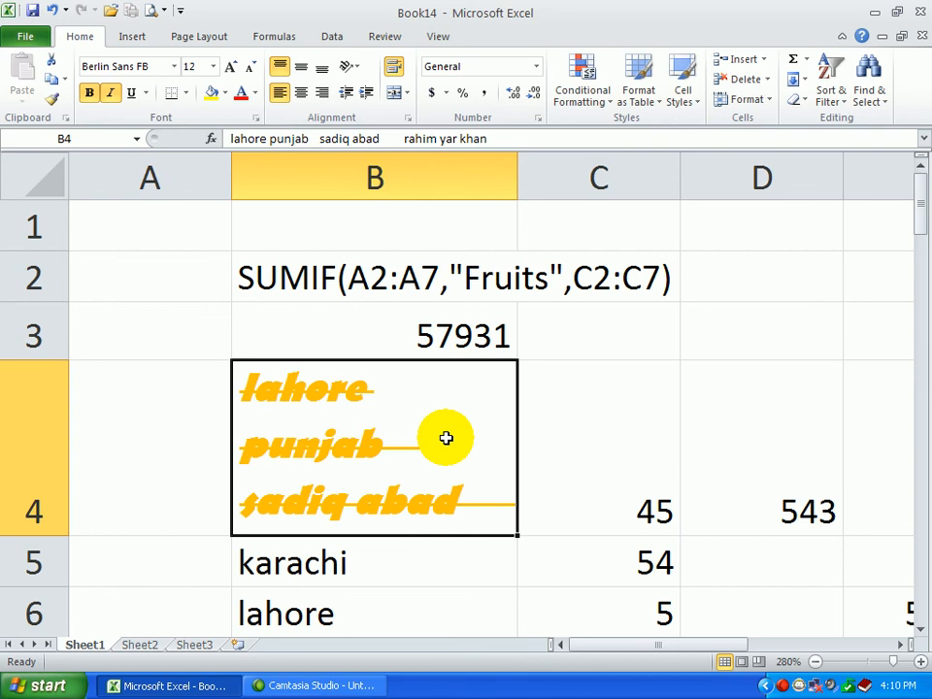
click(356, 68)
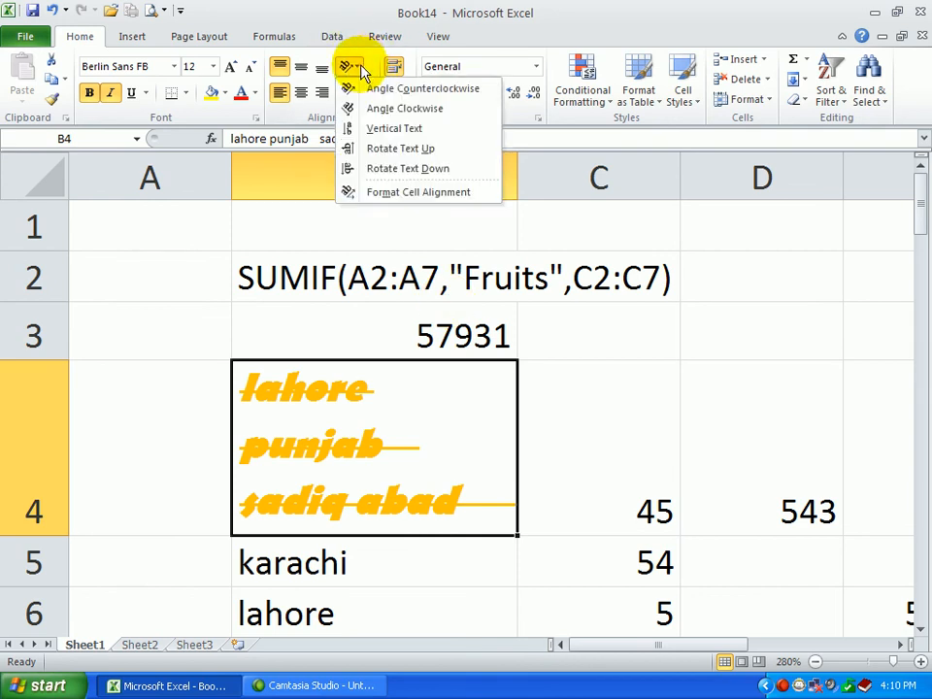
click(403, 191)
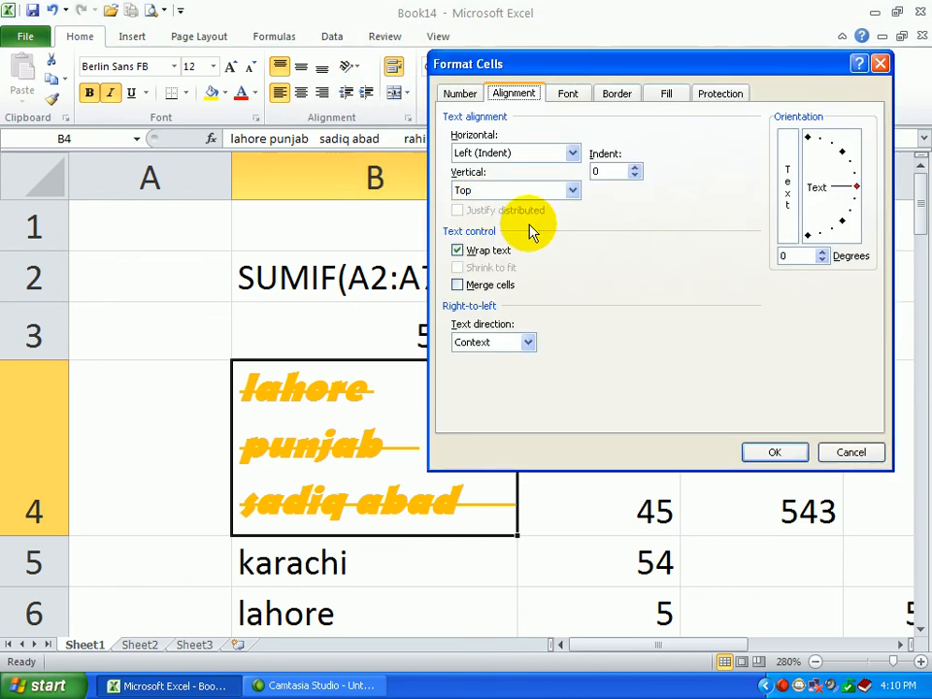
click(487, 256)
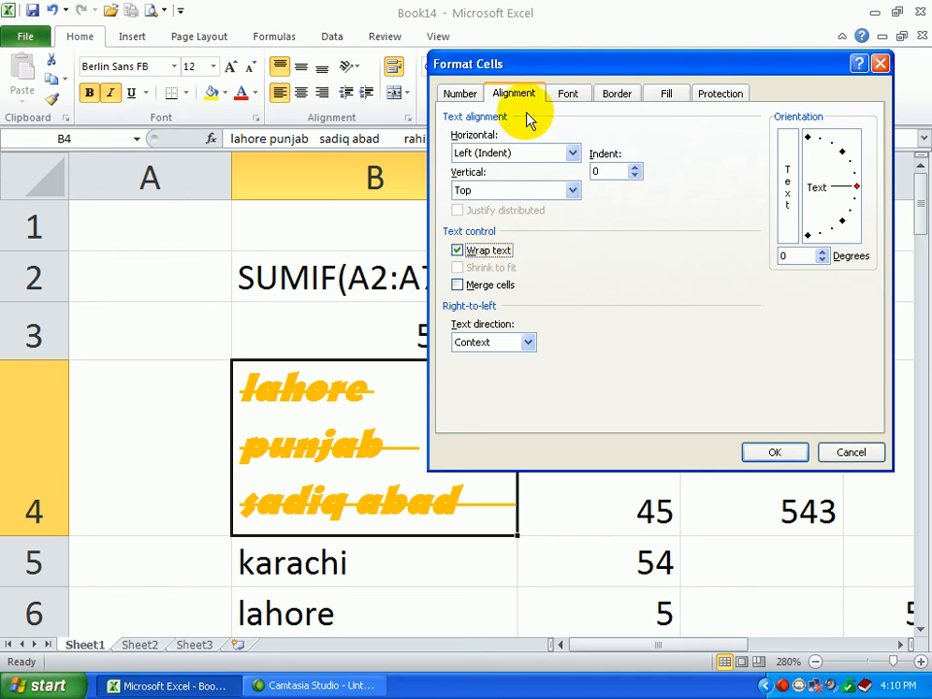
click(565, 92)
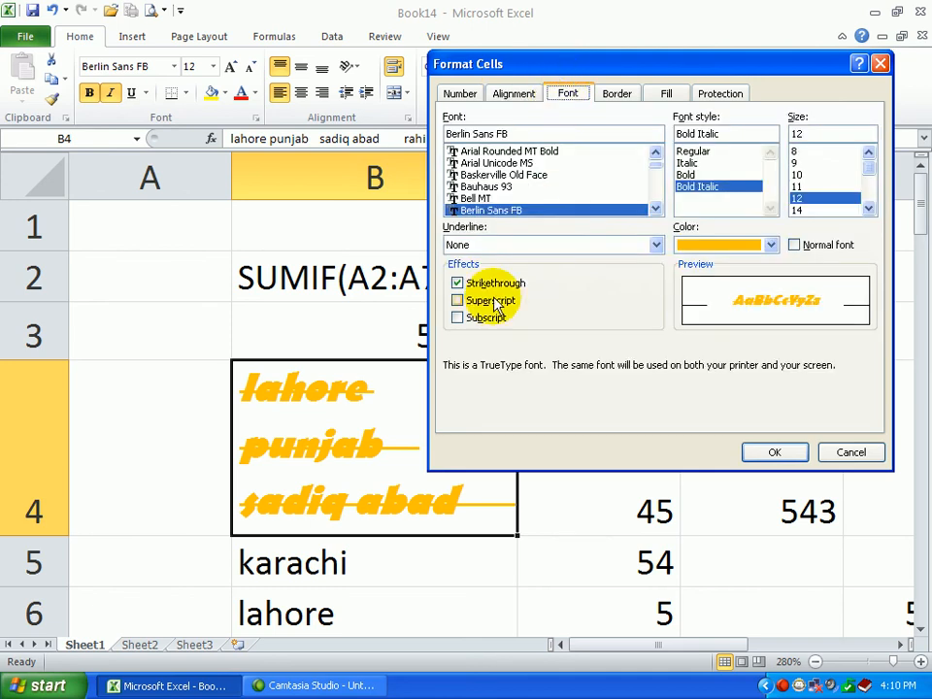
click(841, 449)
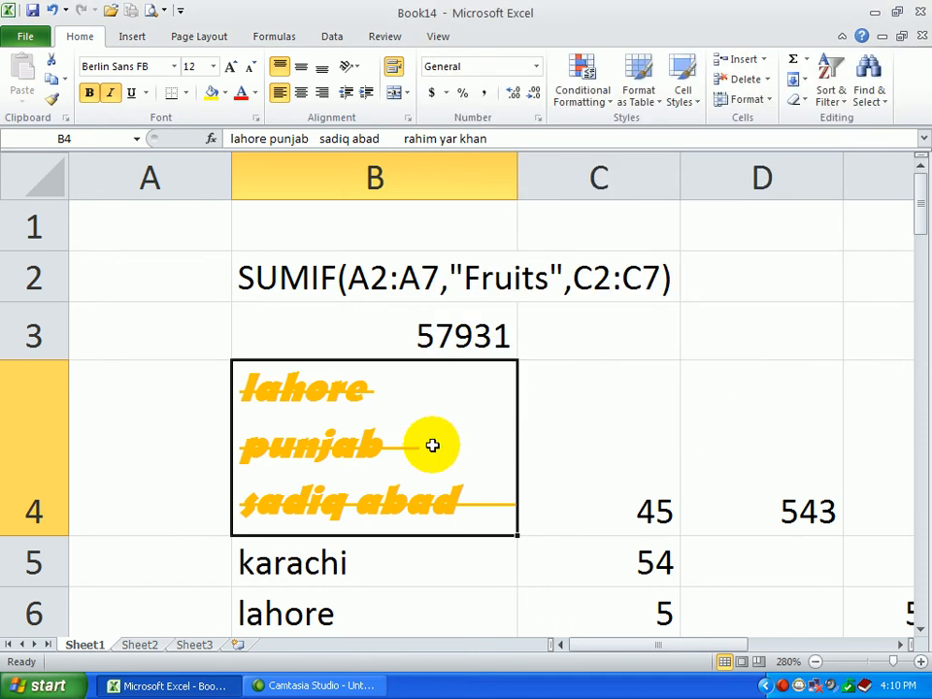
Step: Select cell B5 containing "karachi" and increase the height of row 5 to more than double
scroll(343, 563, down, 2)
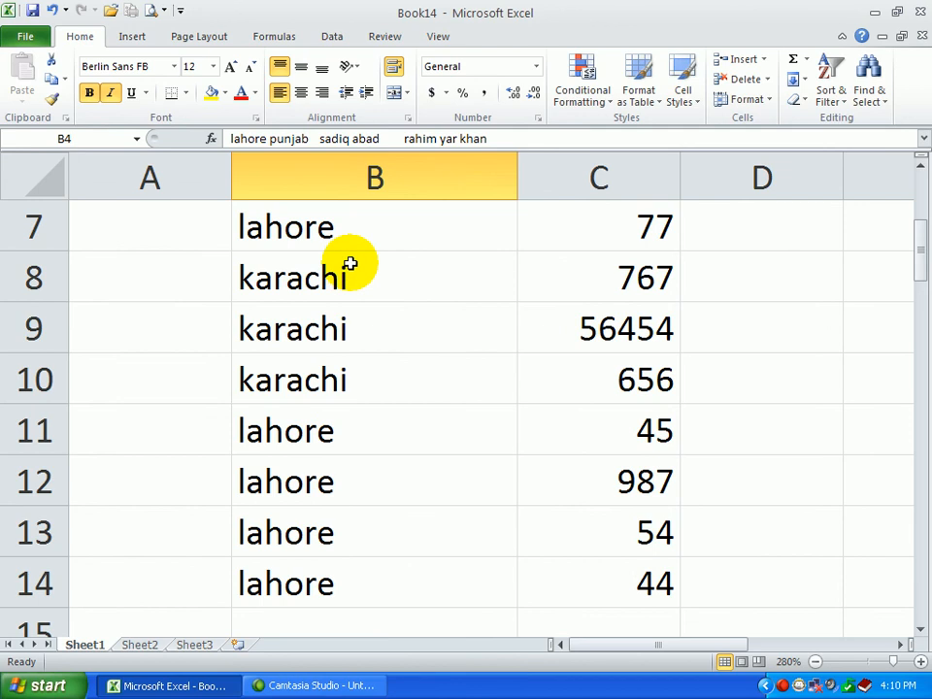
scroll(353, 276, up, 1)
click(361, 408)
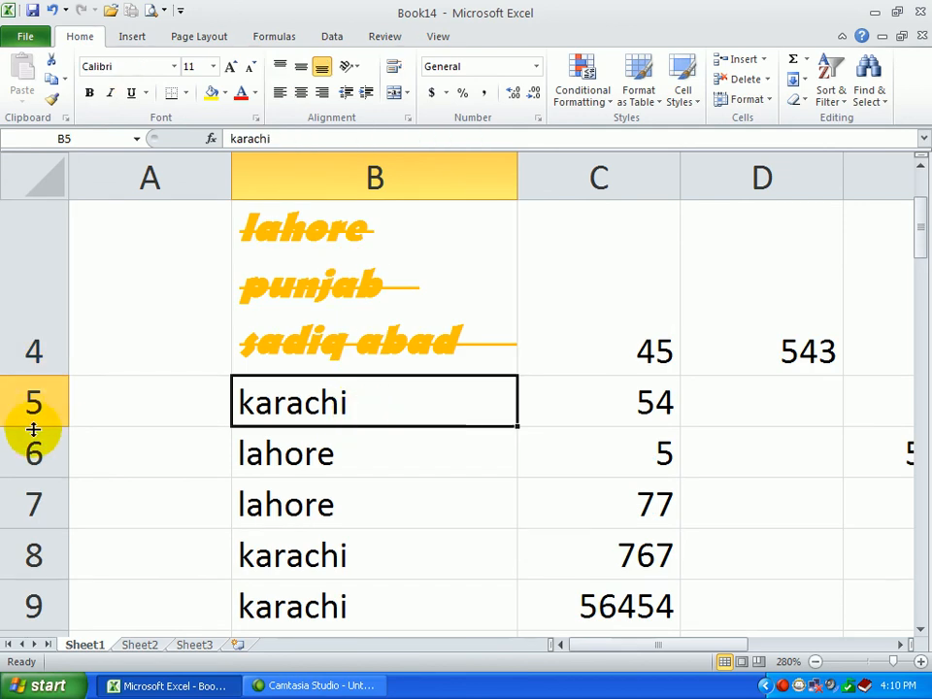
drag(33, 424, 29, 496)
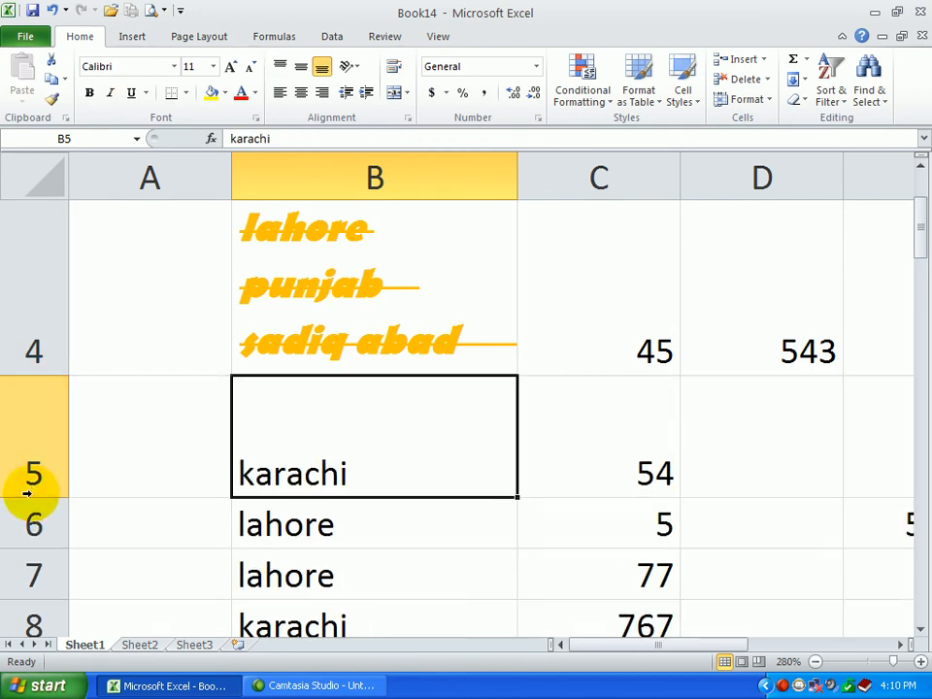
Step: Center the text of cell B5 both horizontally and vertically
click(301, 92)
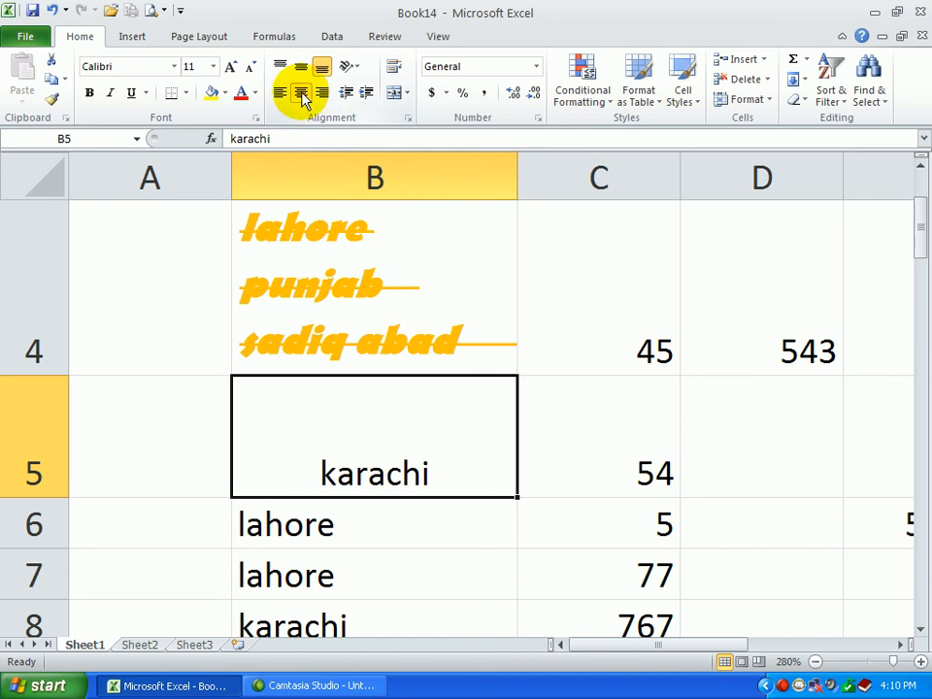
click(301, 66)
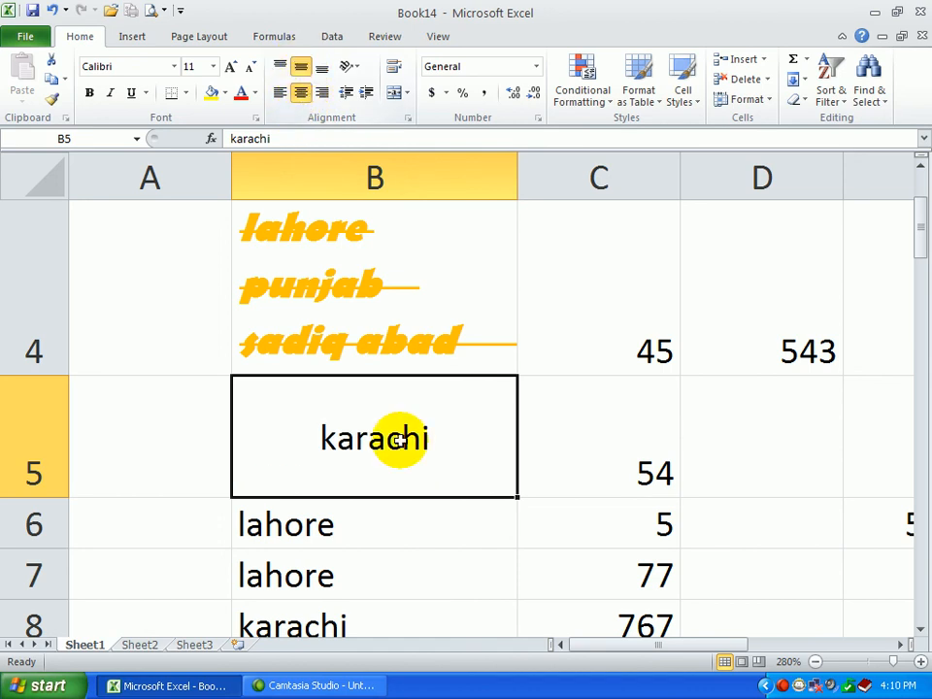
Step: Apply the Superscript effect to the text of cell B5 in the Format Cells font settings
click(355, 66)
click(406, 192)
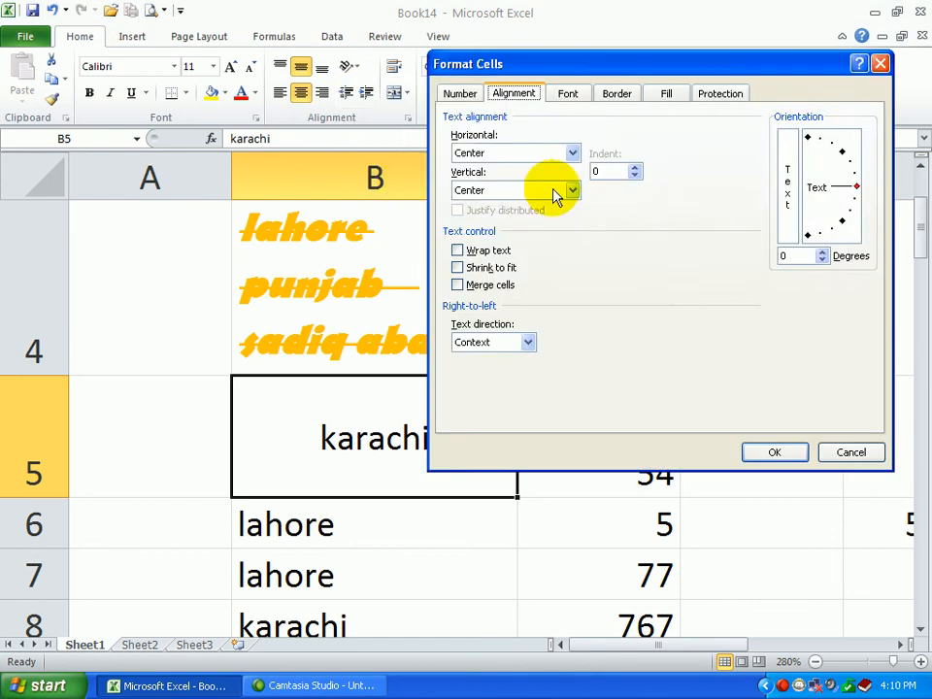
click(571, 94)
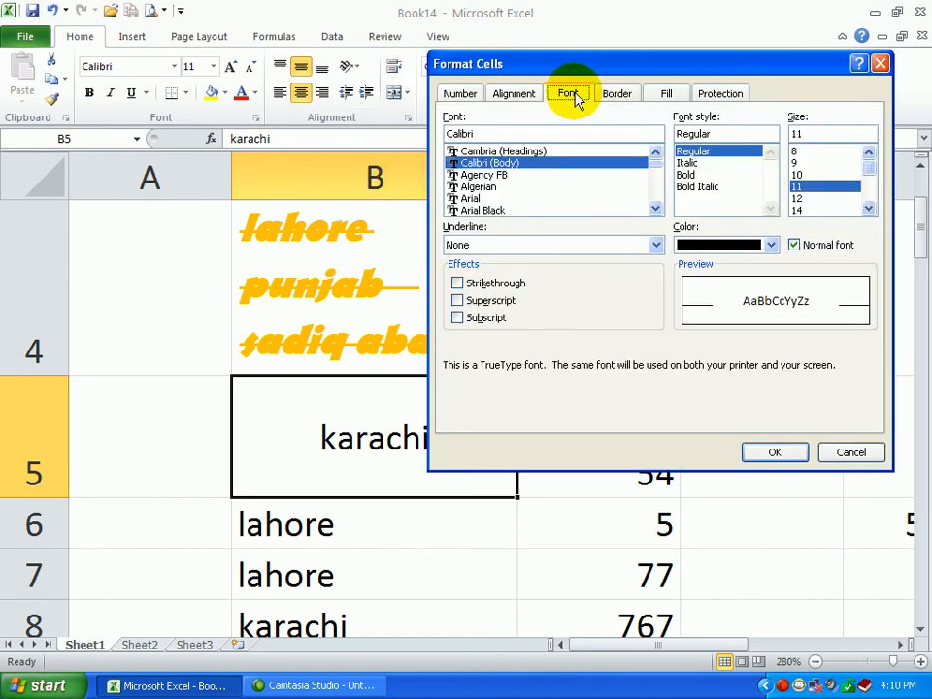
click(516, 300)
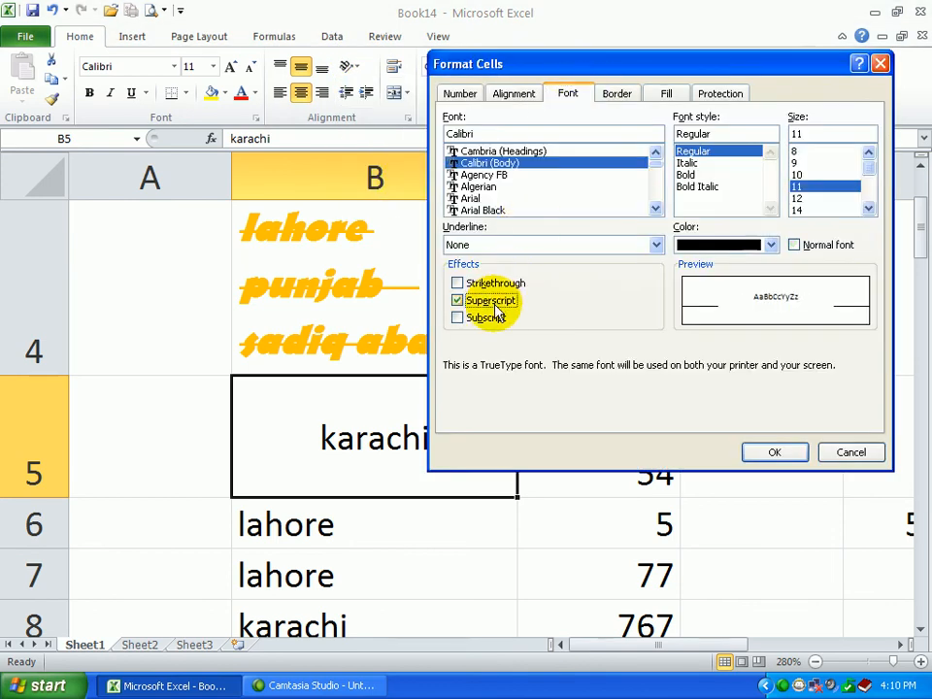
click(775, 454)
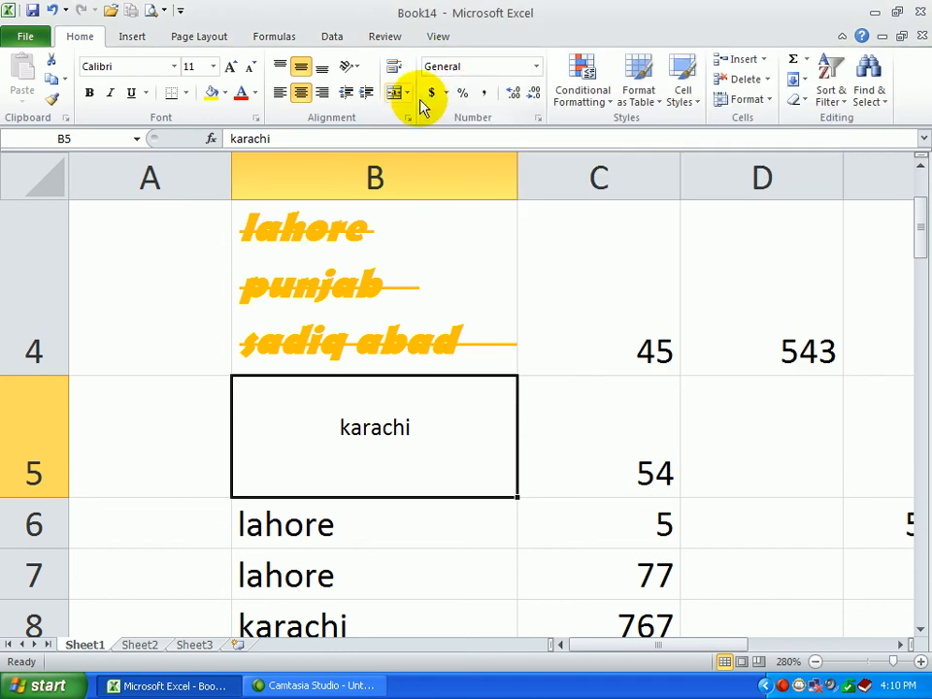
Step: Replace Superscript with the Subscript effect on cell B5 in the Format Cells font settings
click(353, 66)
click(413, 193)
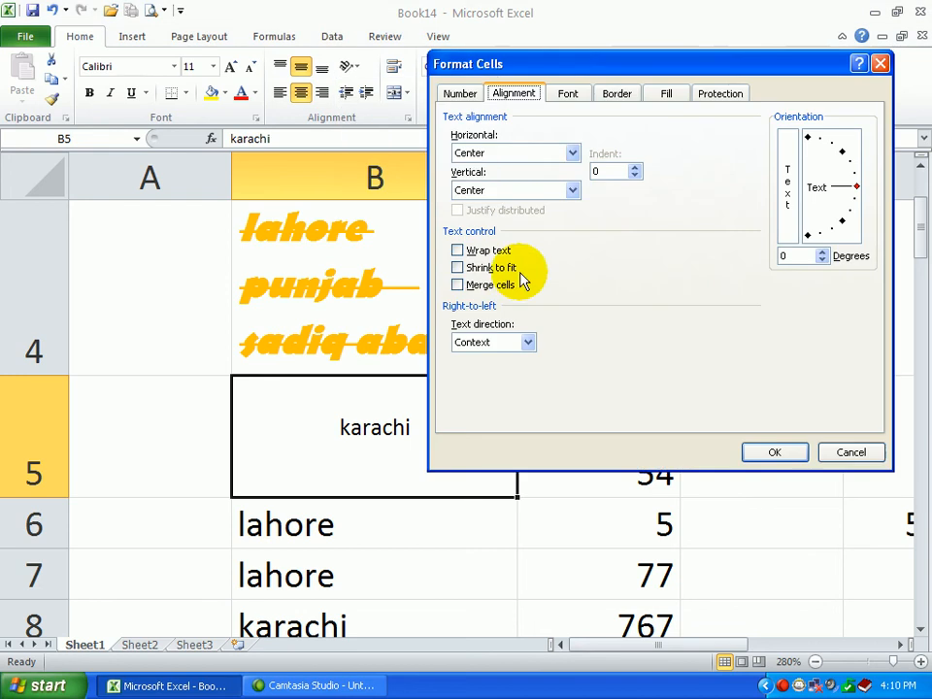
click(573, 93)
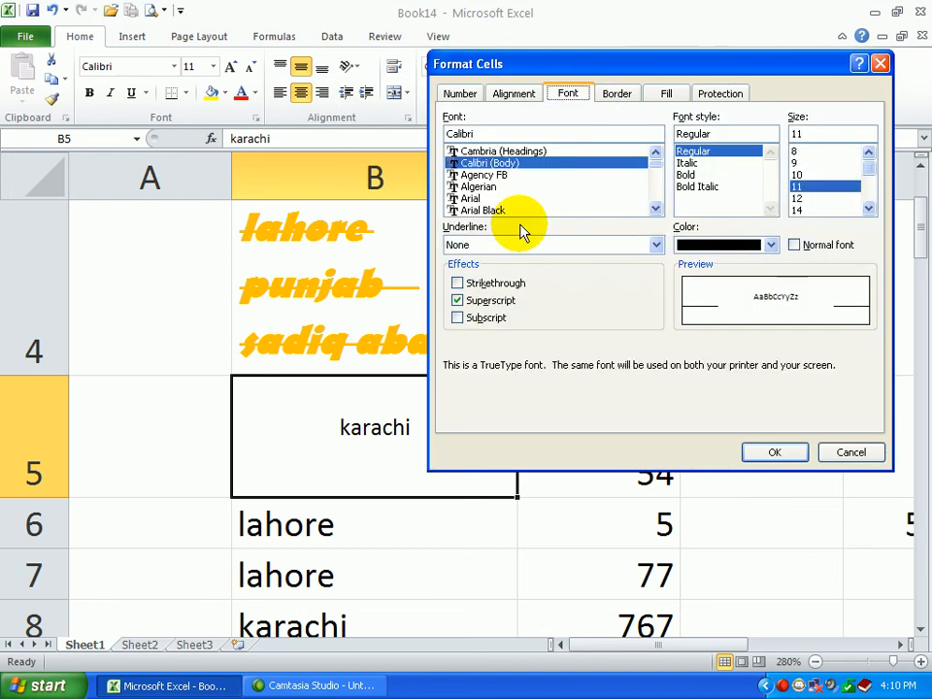
click(502, 307)
click(495, 318)
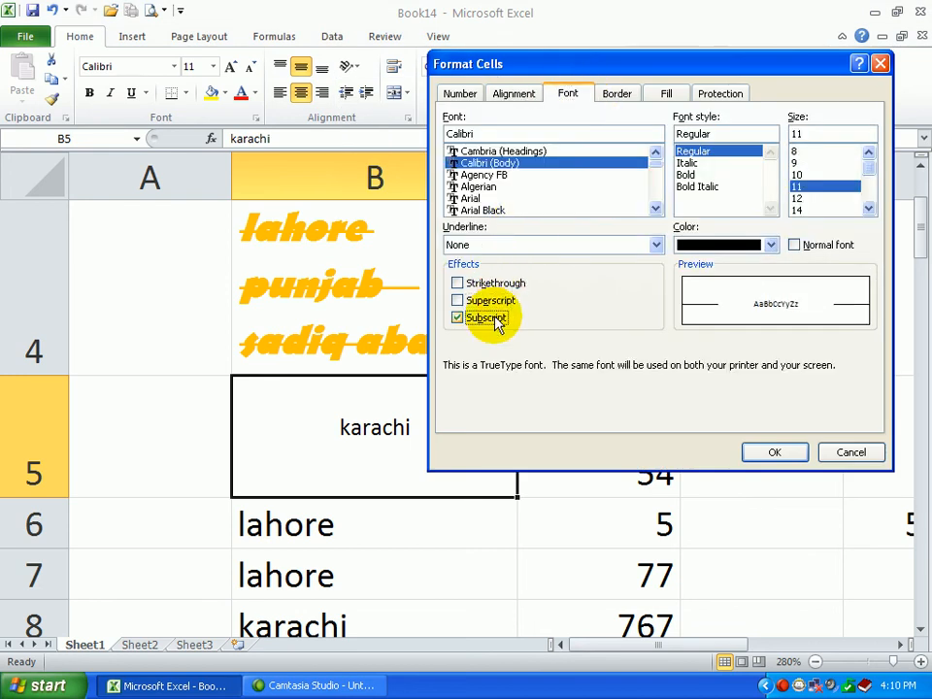
click(774, 449)
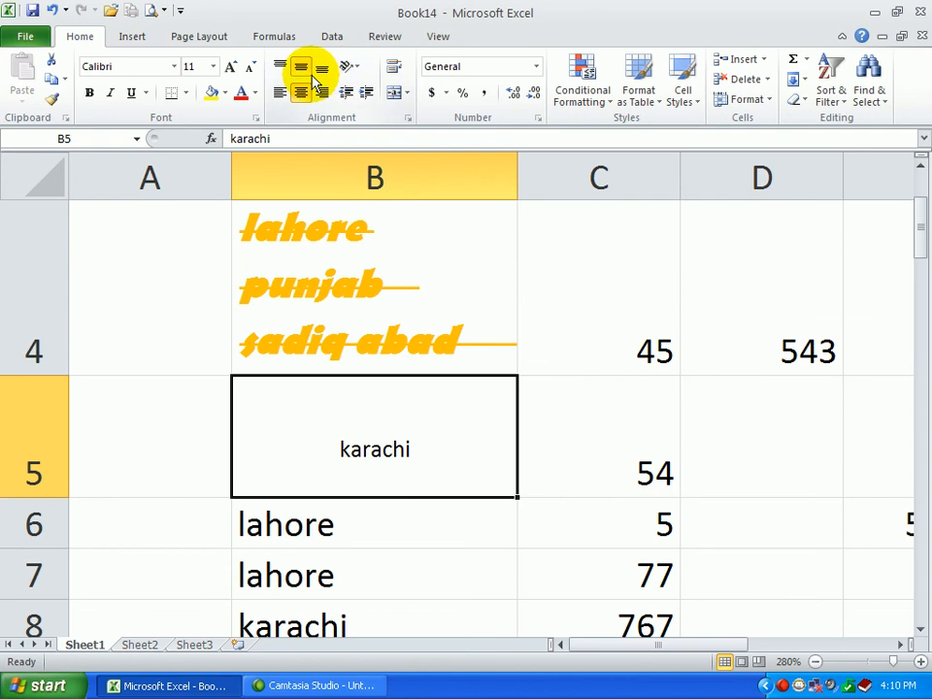
Step: Turn off the Subscript effect for cell B5 in the Format Cells font settings
click(350, 68)
click(395, 192)
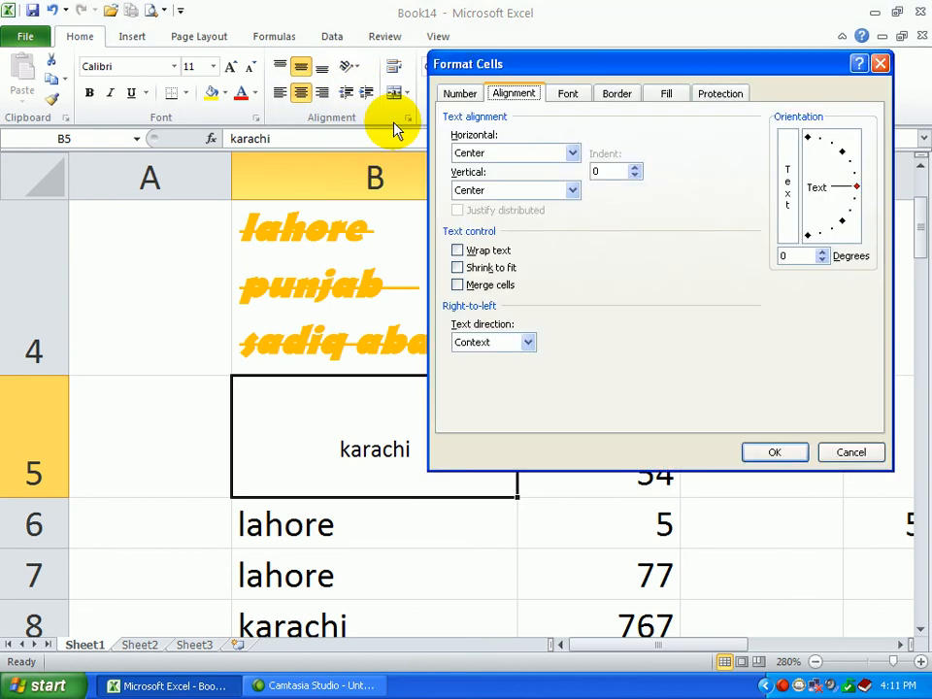
click(555, 99)
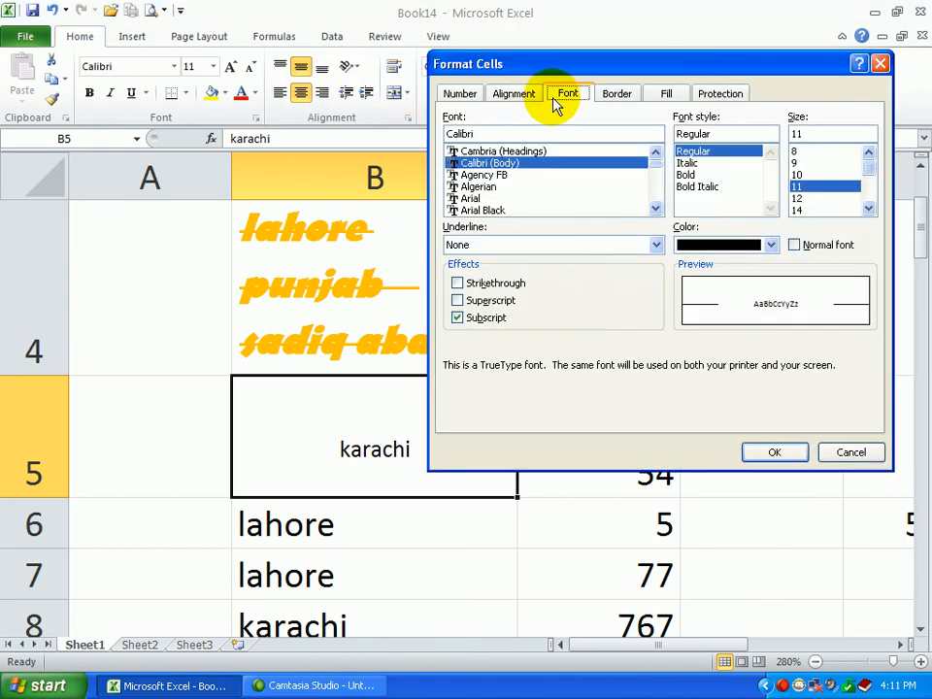
click(497, 317)
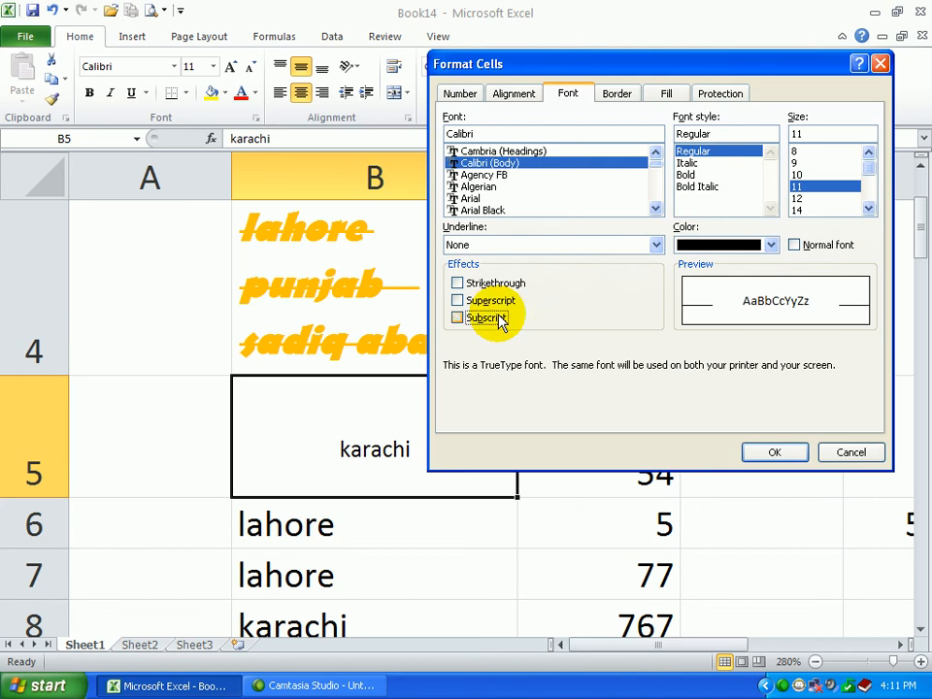
click(776, 454)
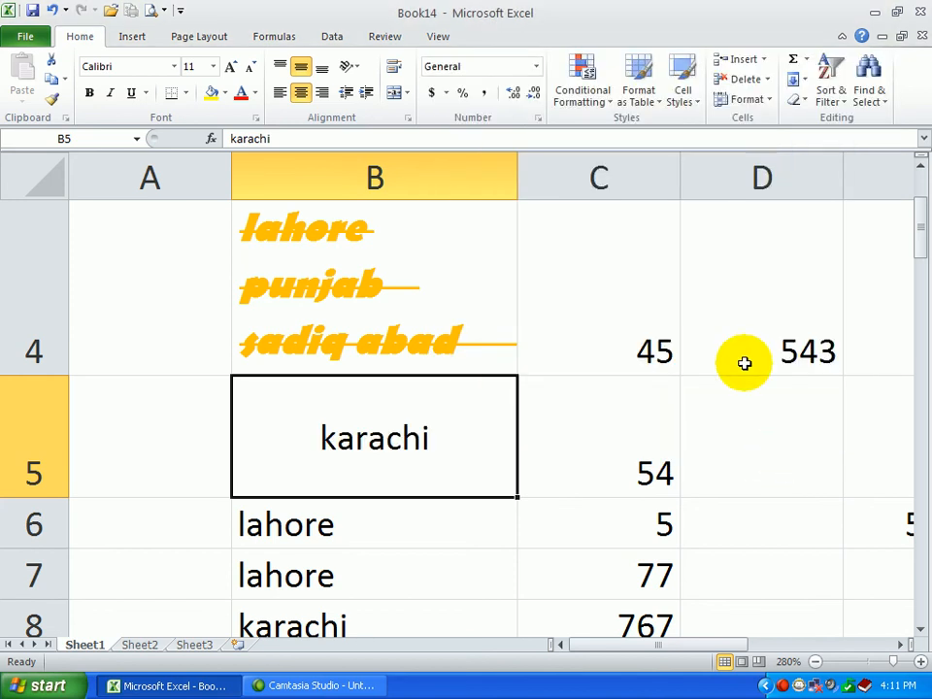
click(348, 67)
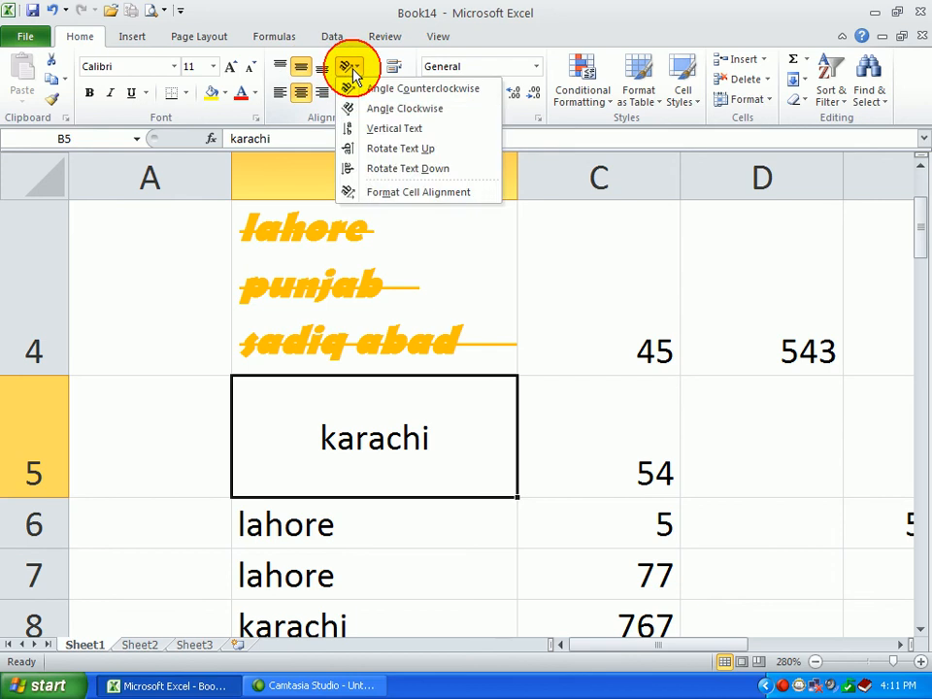
click(379, 191)
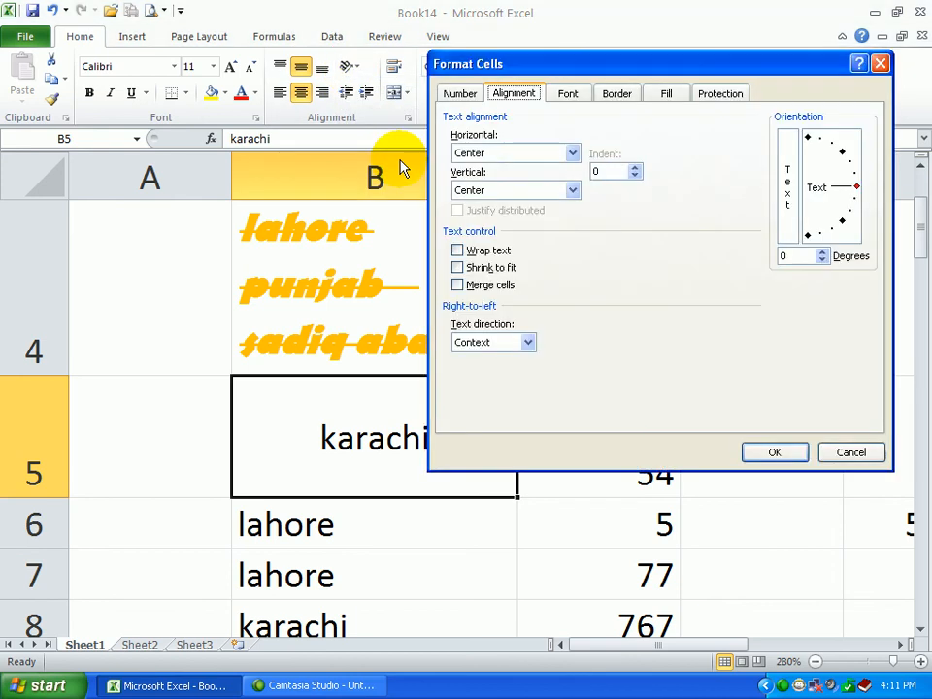
click(617, 97)
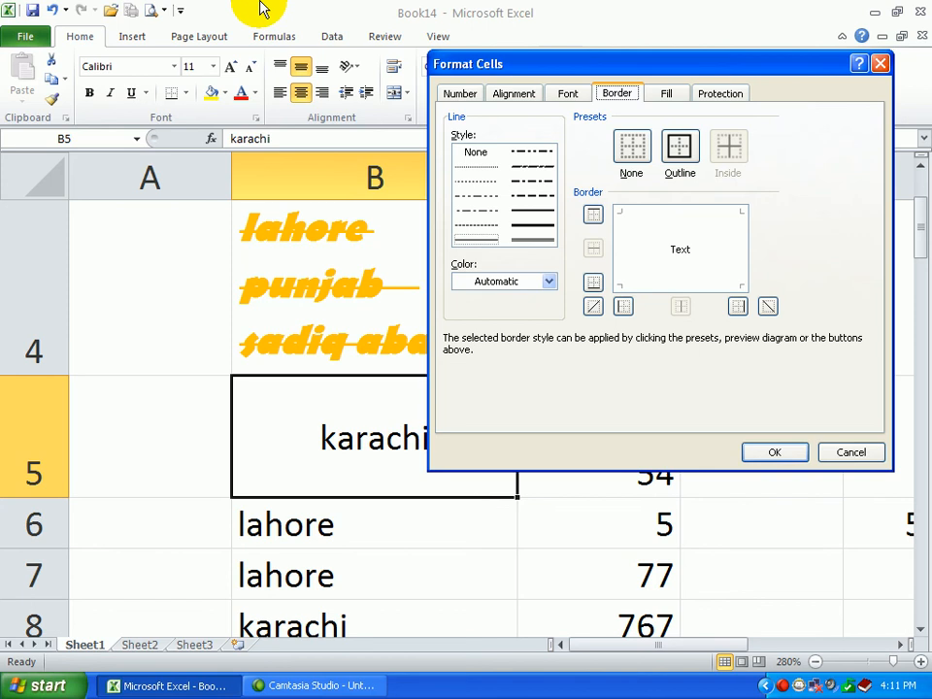
key(Escape)
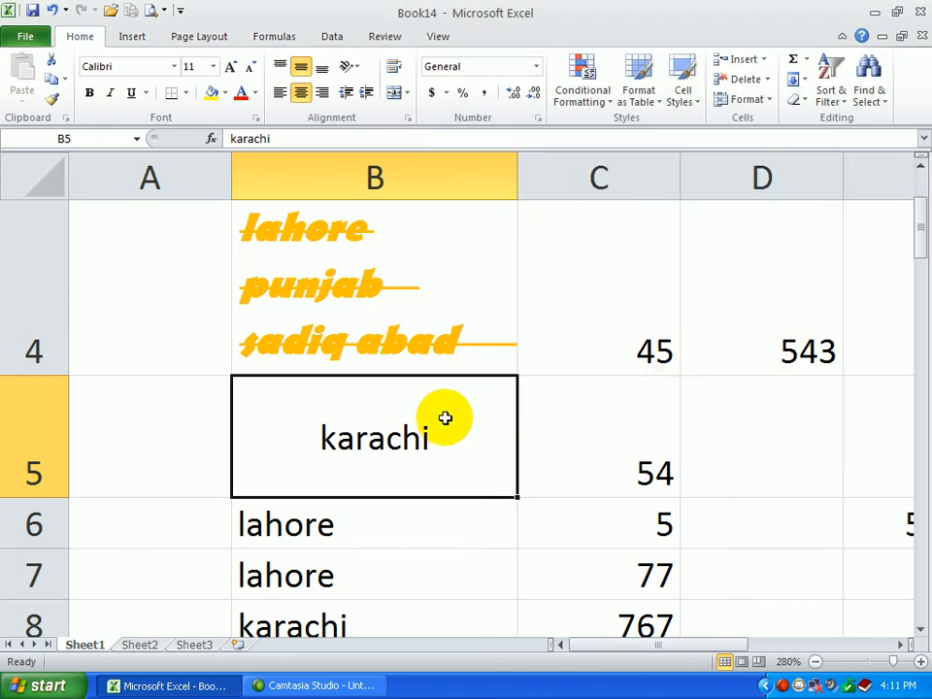
scroll(446, 402, down, 1)
scroll(447, 408, up, 1)
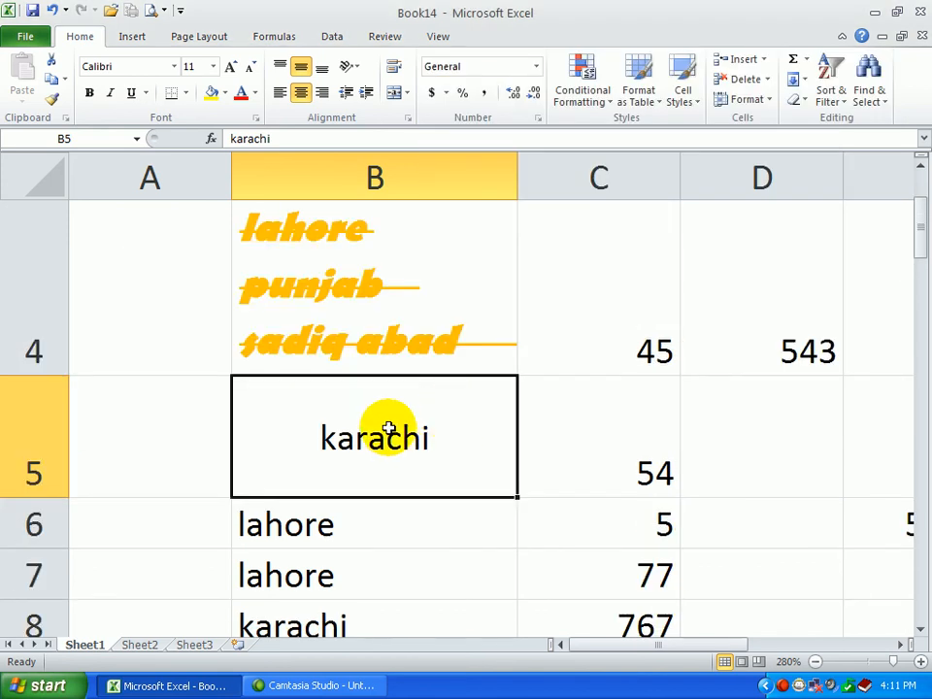
scroll(326, 506, down, 1)
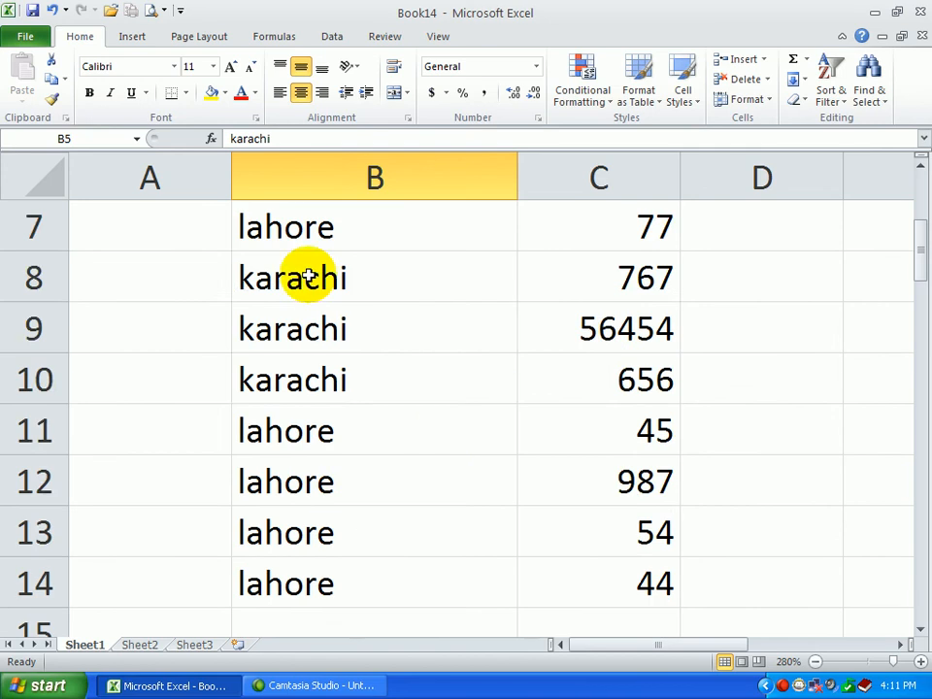
drag(320, 233, 630, 493)
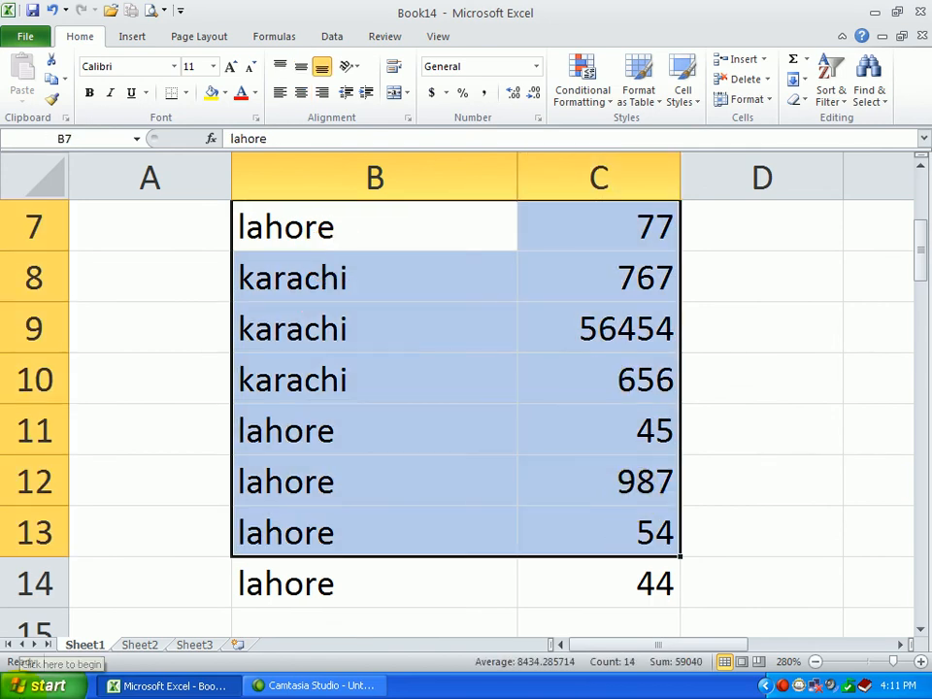
scroll(151, 617, up, 1)
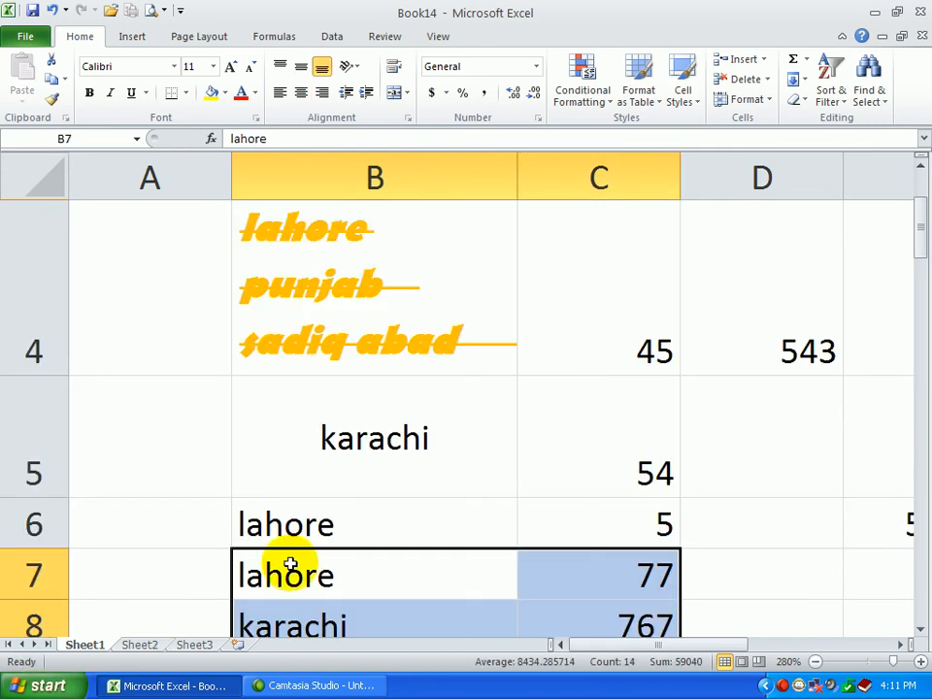
scroll(411, 560, down, 3)
scroll(367, 486, up, 1)
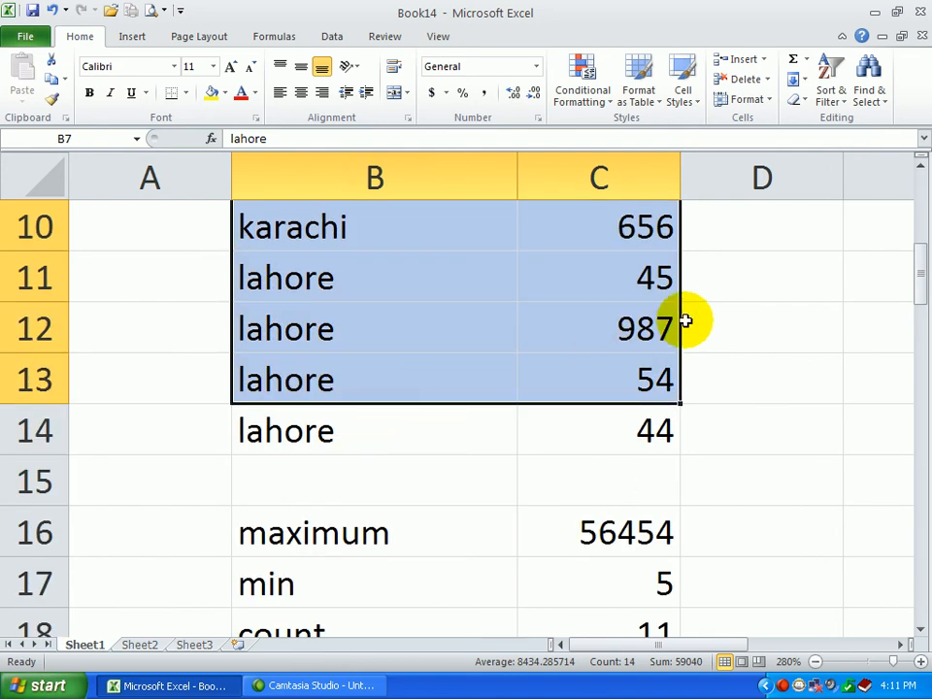
scroll(567, 422, up, 3)
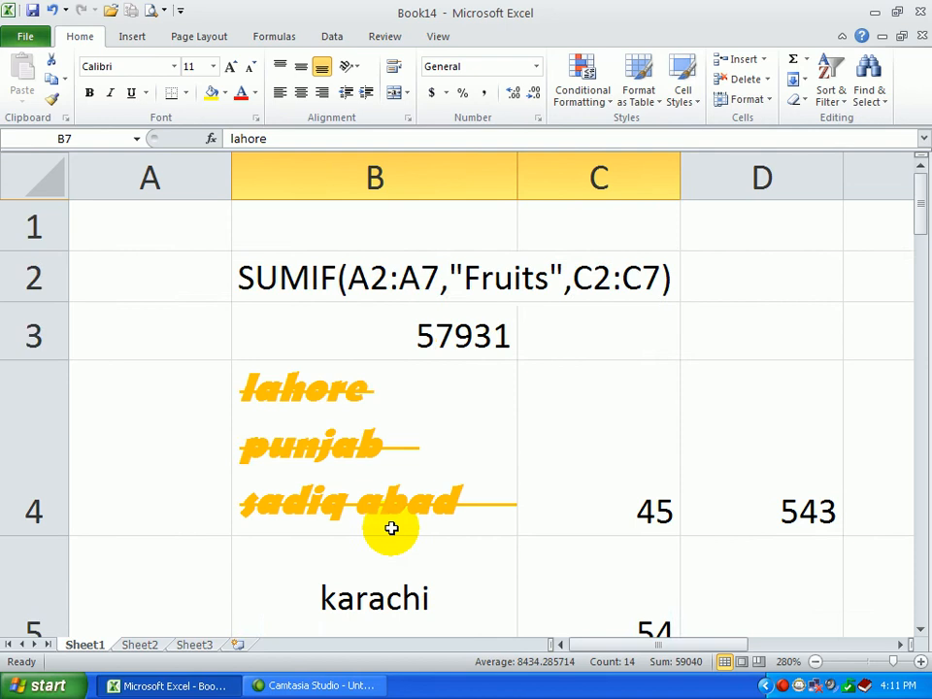
Step: Choose a double-line top border and a thick bottom border for cell B5 in the Format Cells border settings
scroll(393, 514, down, 1)
click(392, 481)
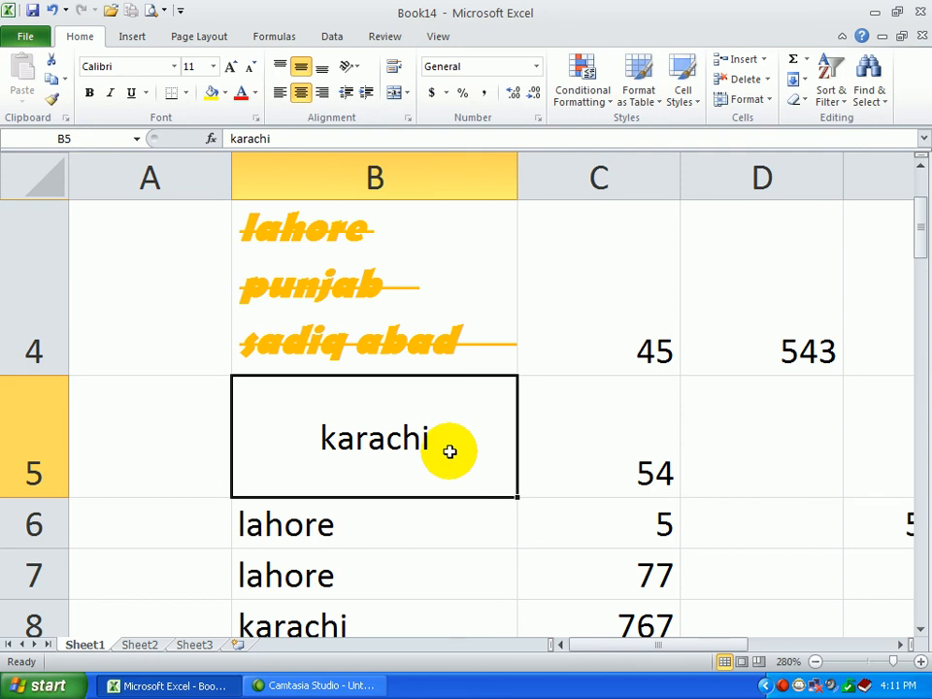
click(355, 65)
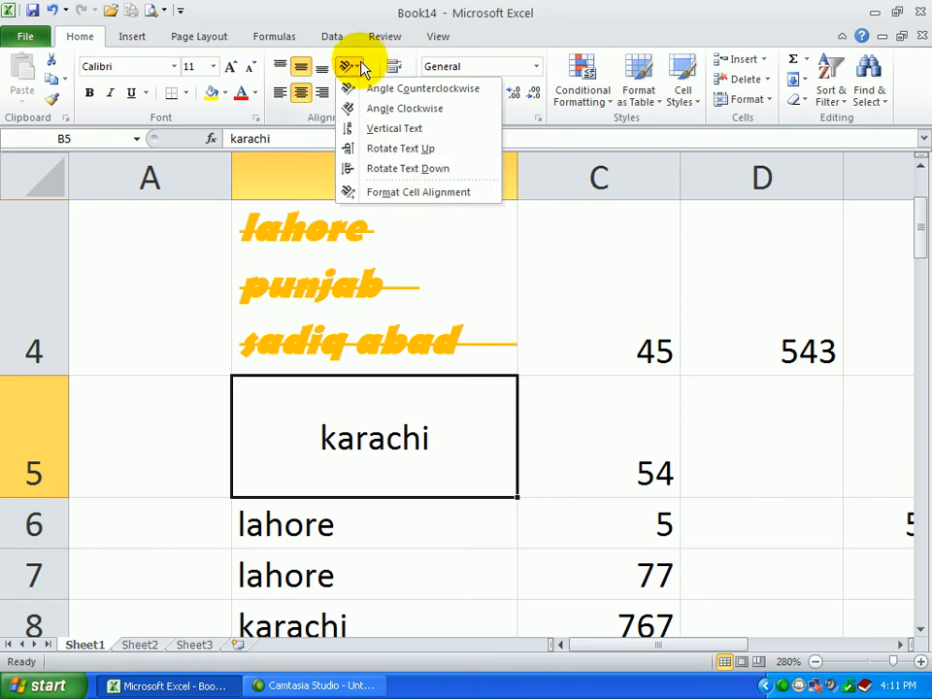
click(445, 197)
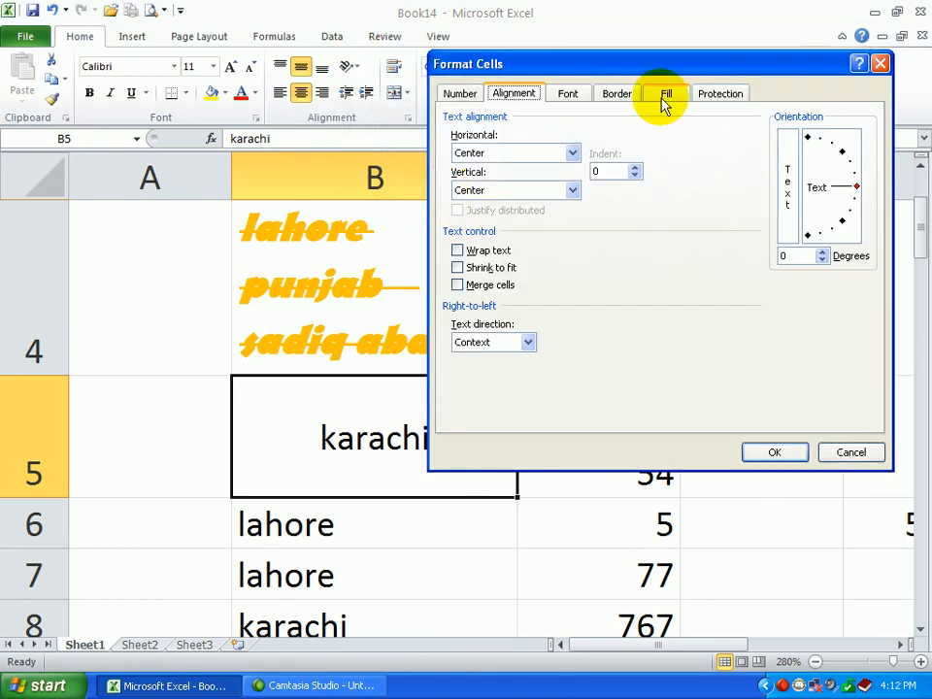
click(618, 96)
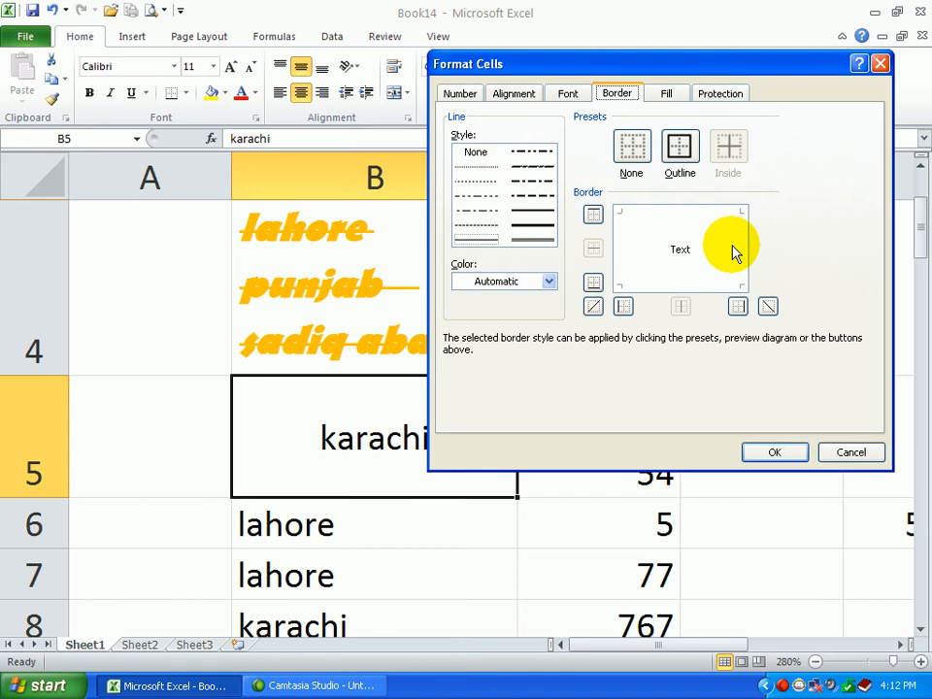
click(536, 240)
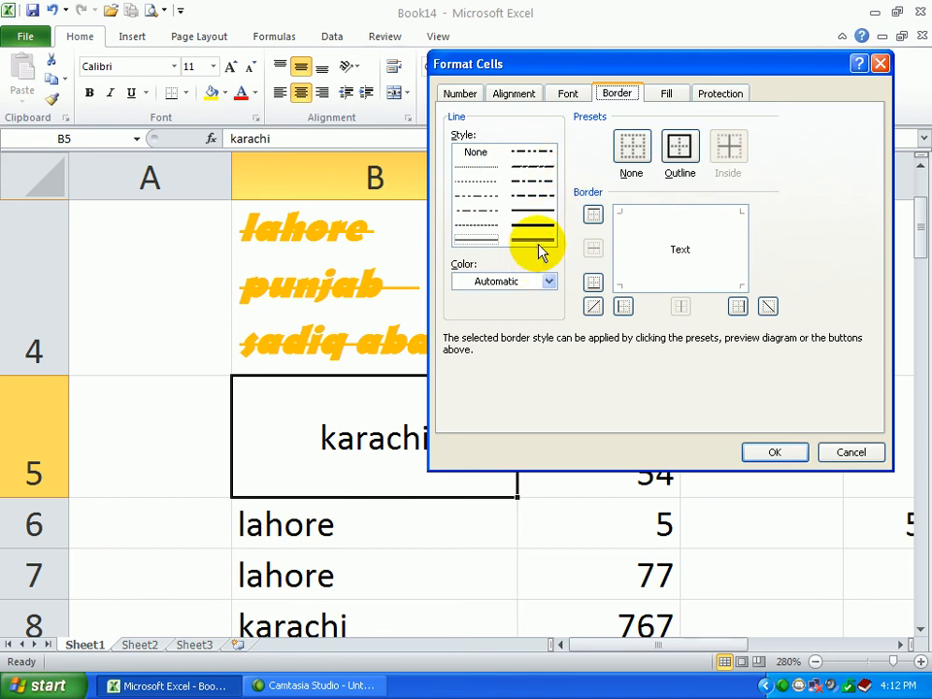
click(594, 215)
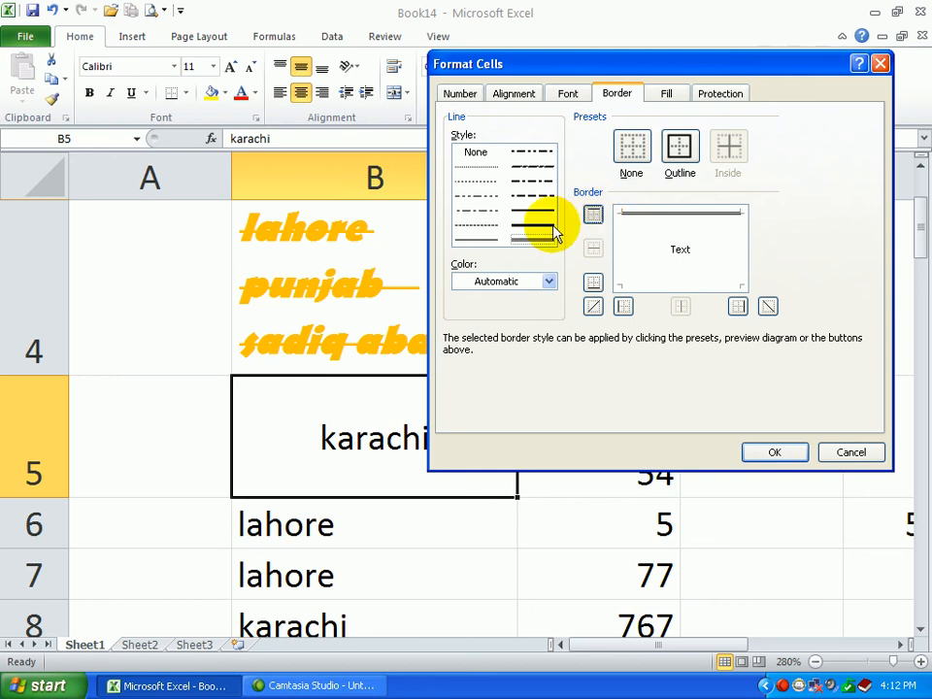
click(546, 224)
click(593, 282)
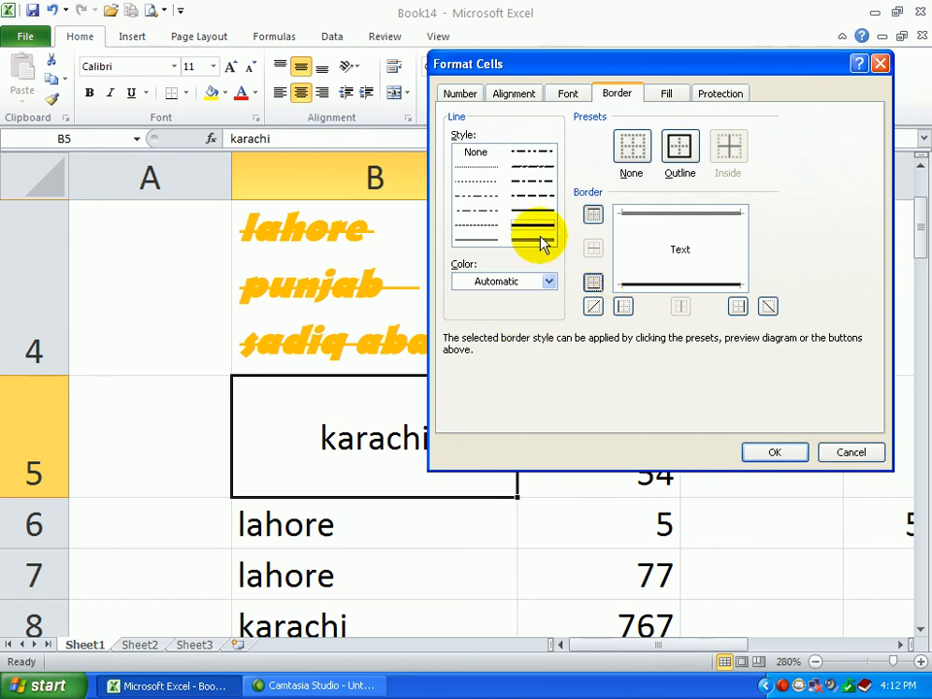
Step: Add a dashed left border and a dotted right border to cell B5, apply the borders, and select cell D5
click(478, 224)
click(623, 307)
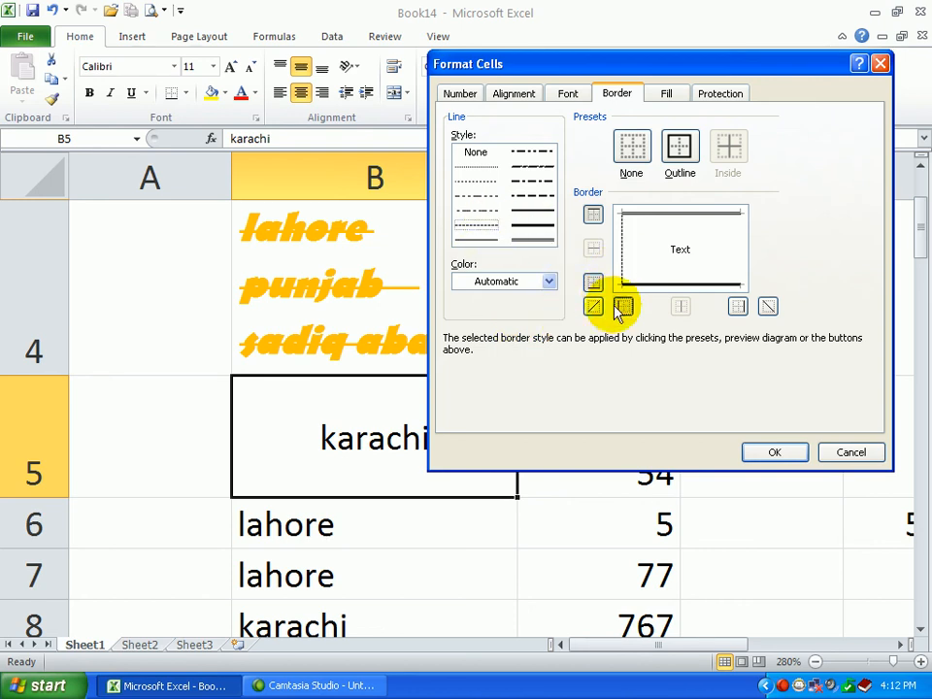
click(479, 182)
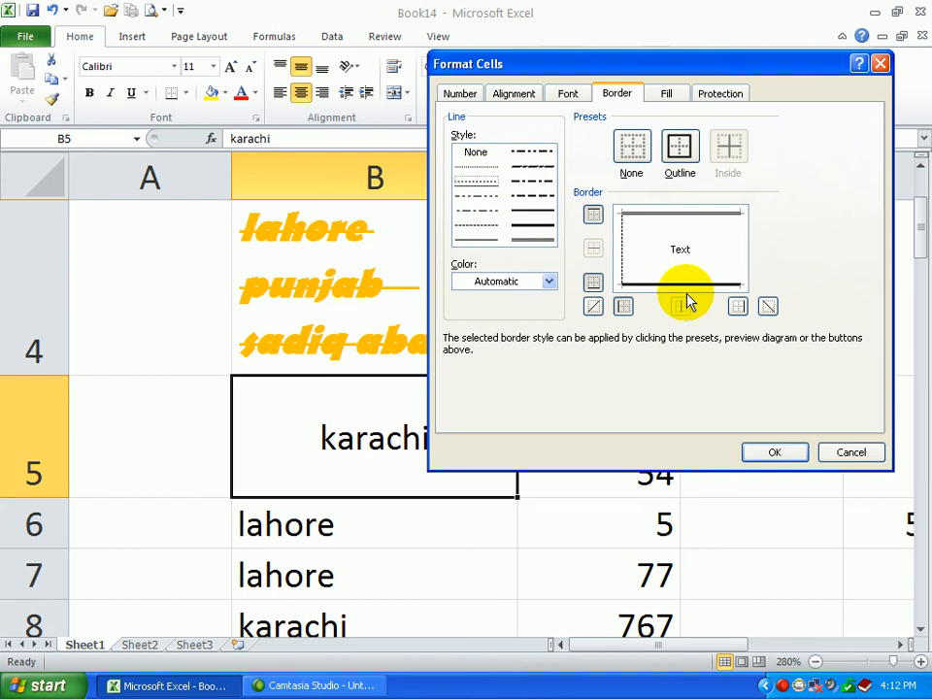
click(738, 307)
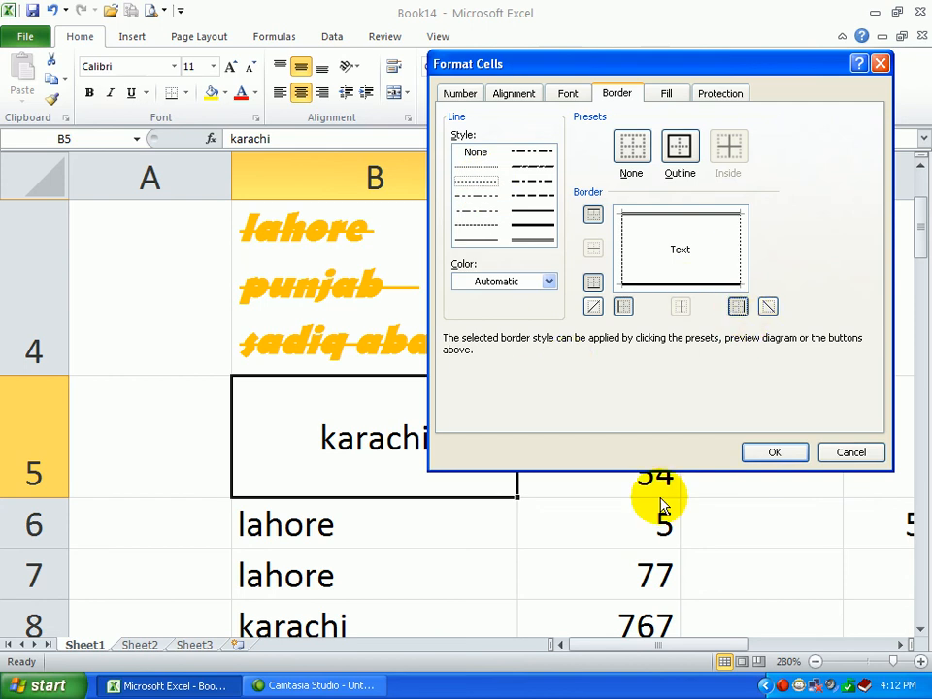
click(789, 460)
click(780, 450)
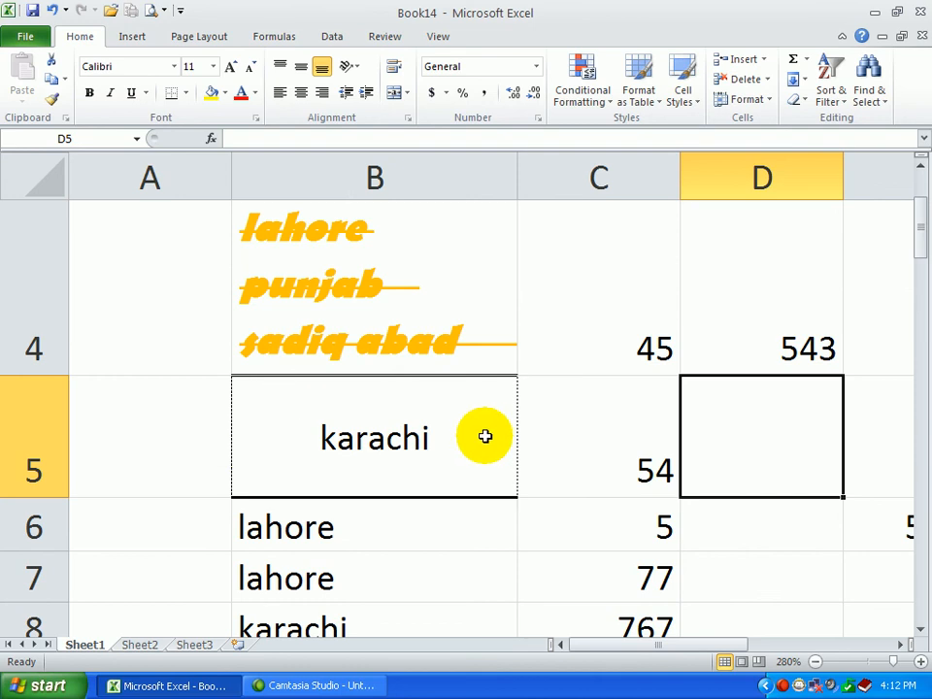
Step: Choose a double-line top border and a thin solid bottom border for B8:C12 in the Format Cells border settings
scroll(485, 436, down, 2)
scroll(485, 435, up, 1)
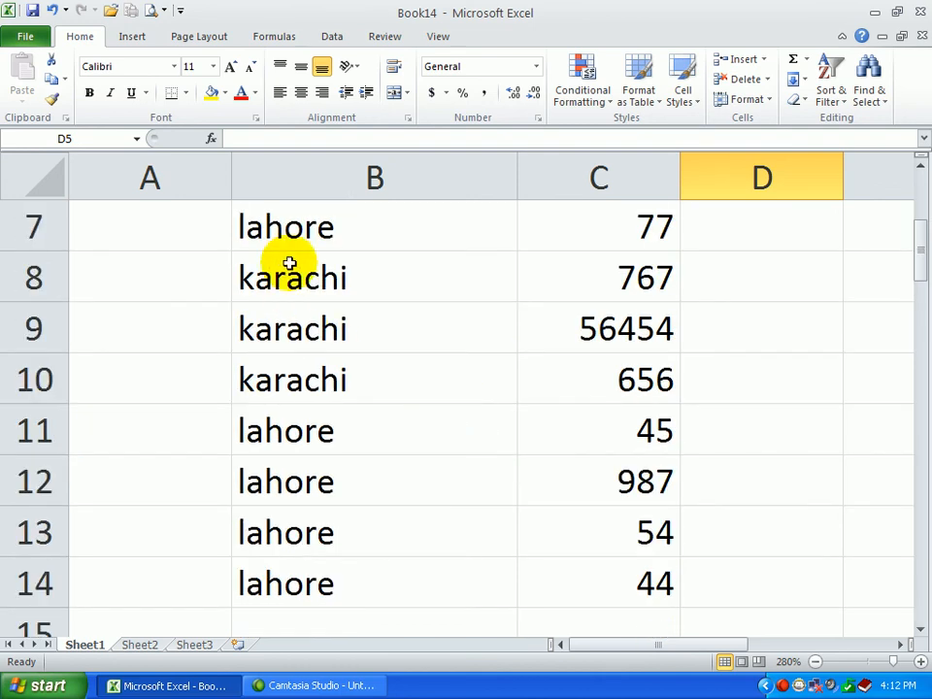
drag(289, 263, 617, 458)
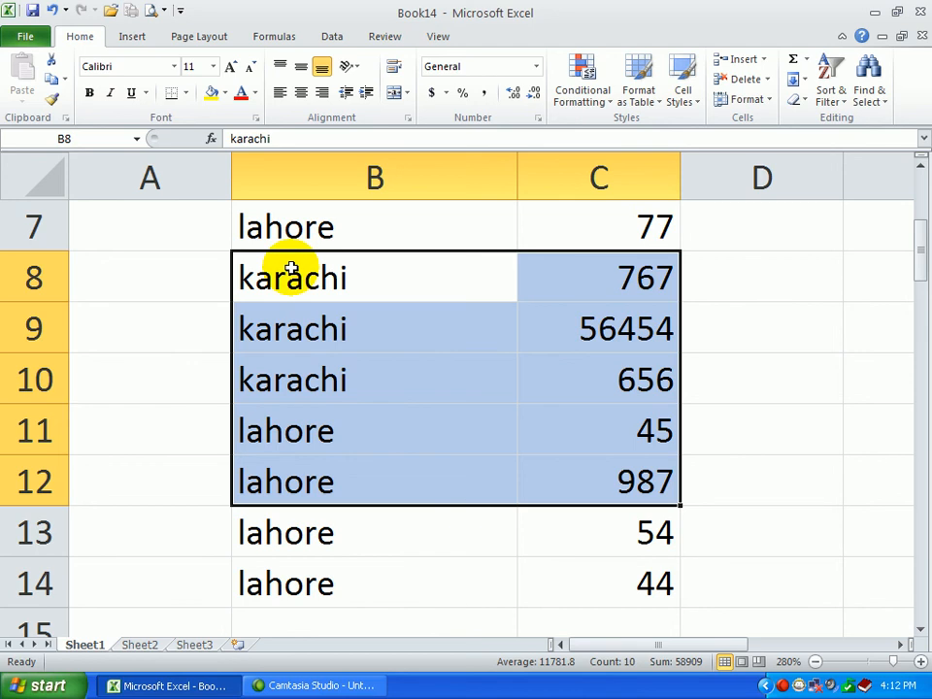
click(355, 68)
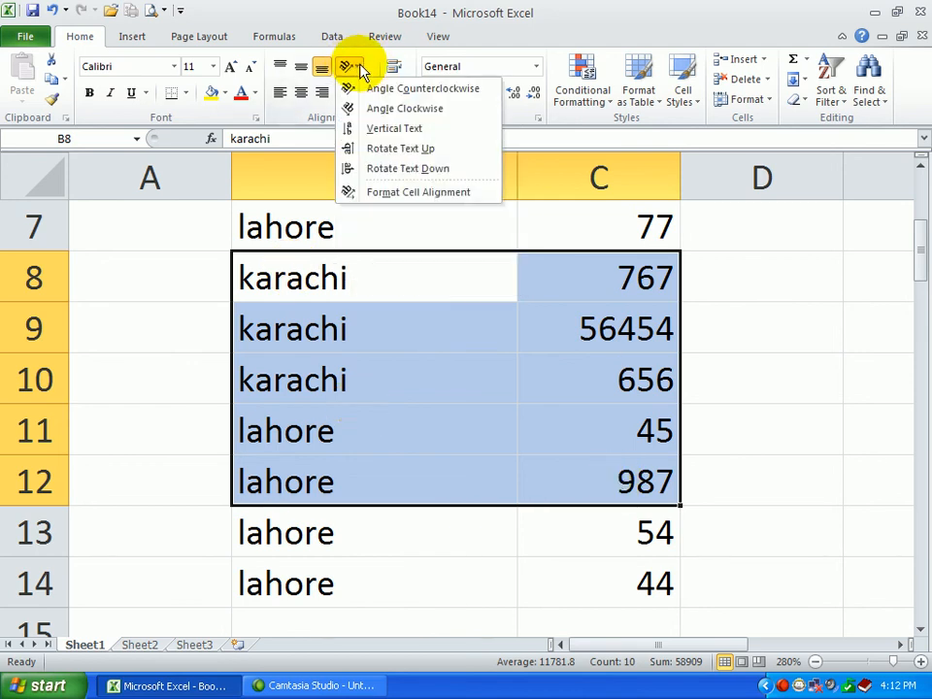
click(455, 193)
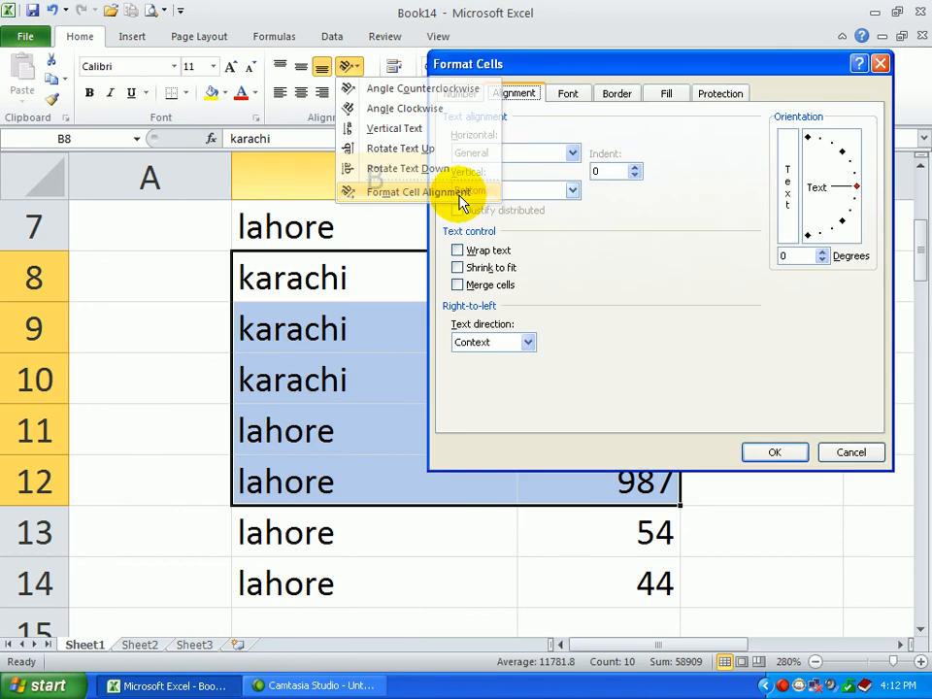
click(617, 95)
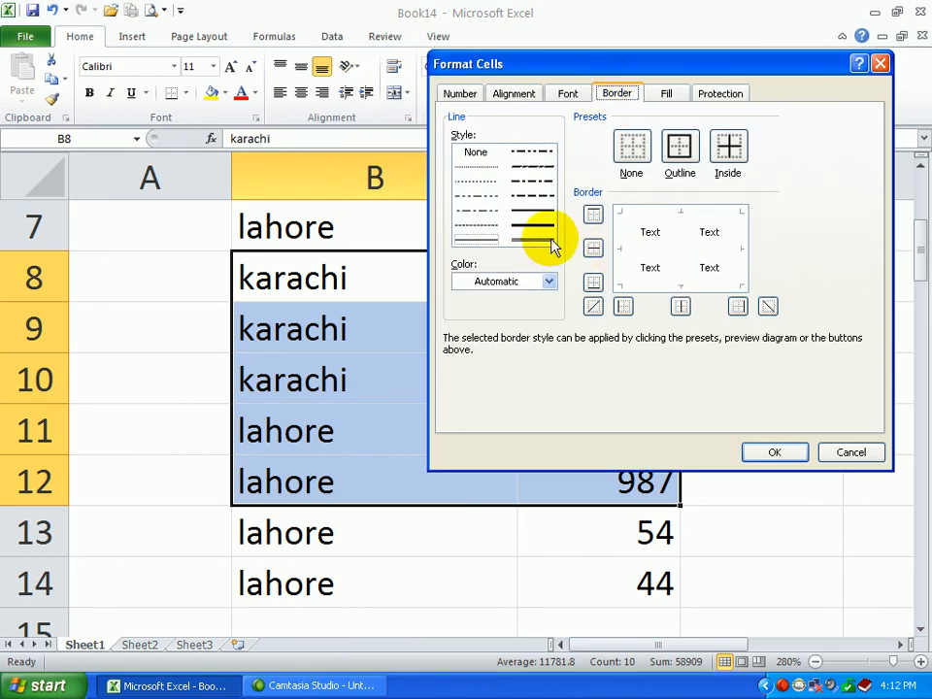
click(591, 215)
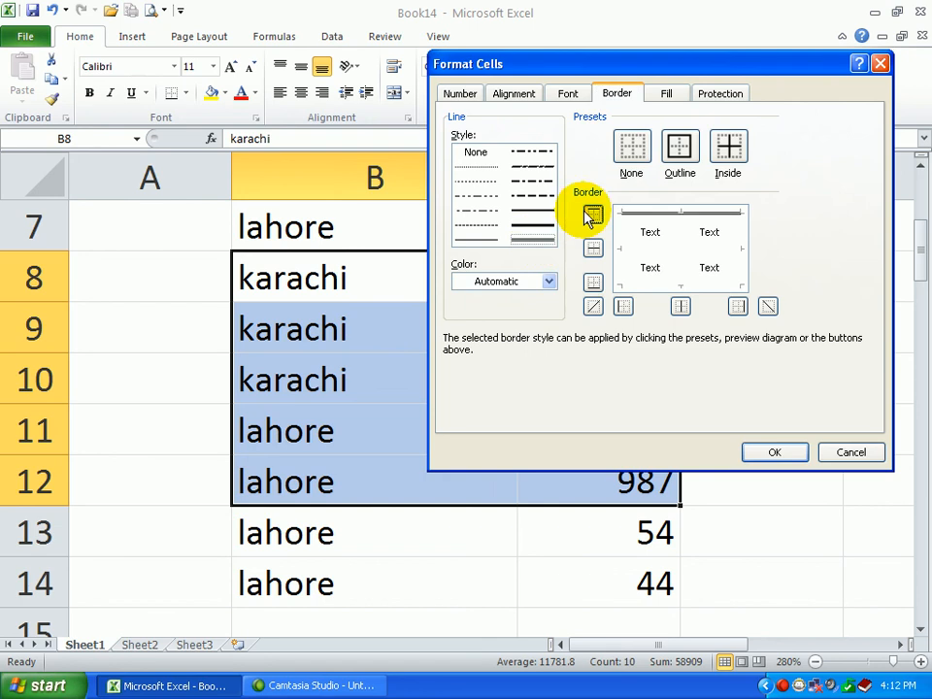
click(487, 240)
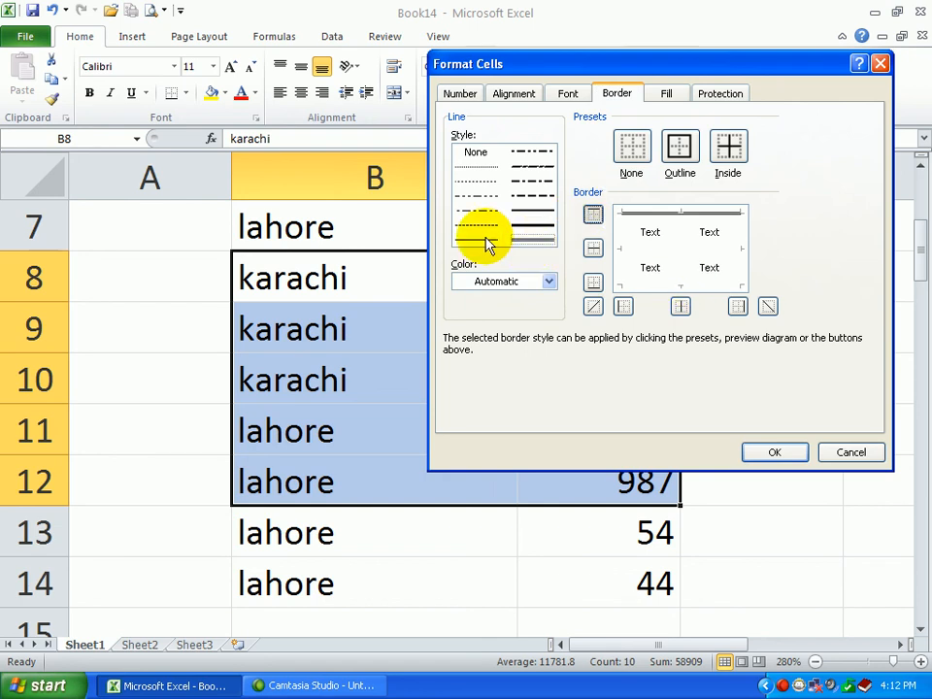
click(594, 282)
Step: Add a slanted dash-dot left border and a thick dashed right border to B8:C12, apply the borders, and select cell D11
click(534, 171)
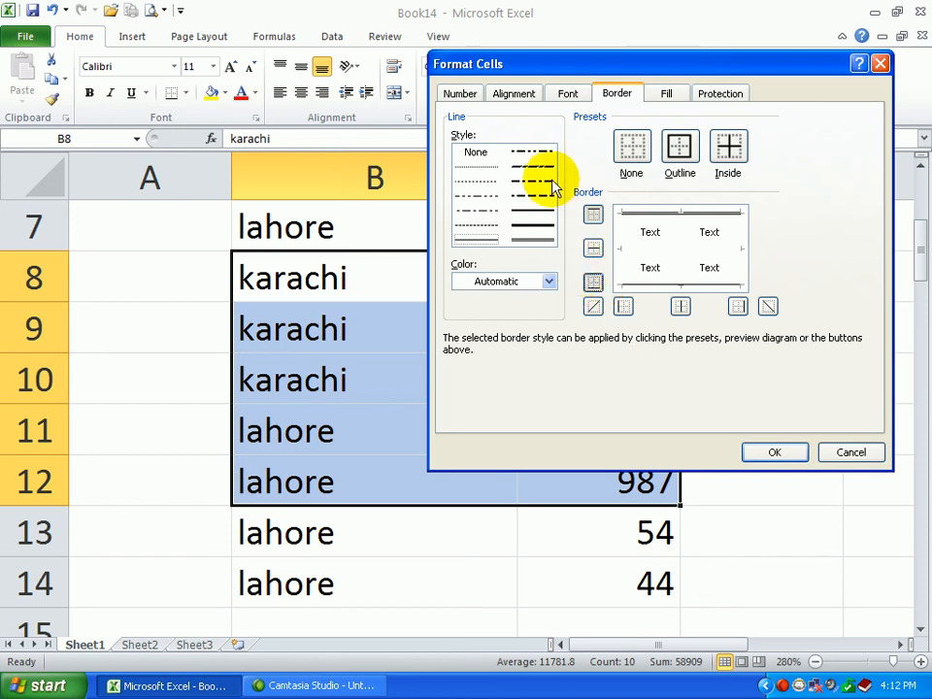
click(623, 307)
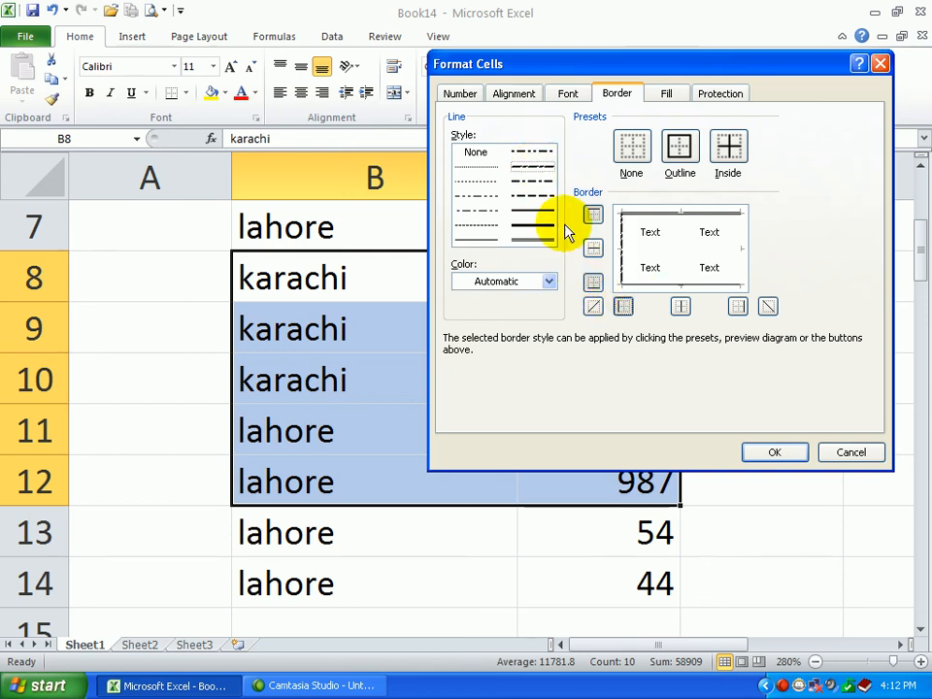
click(738, 306)
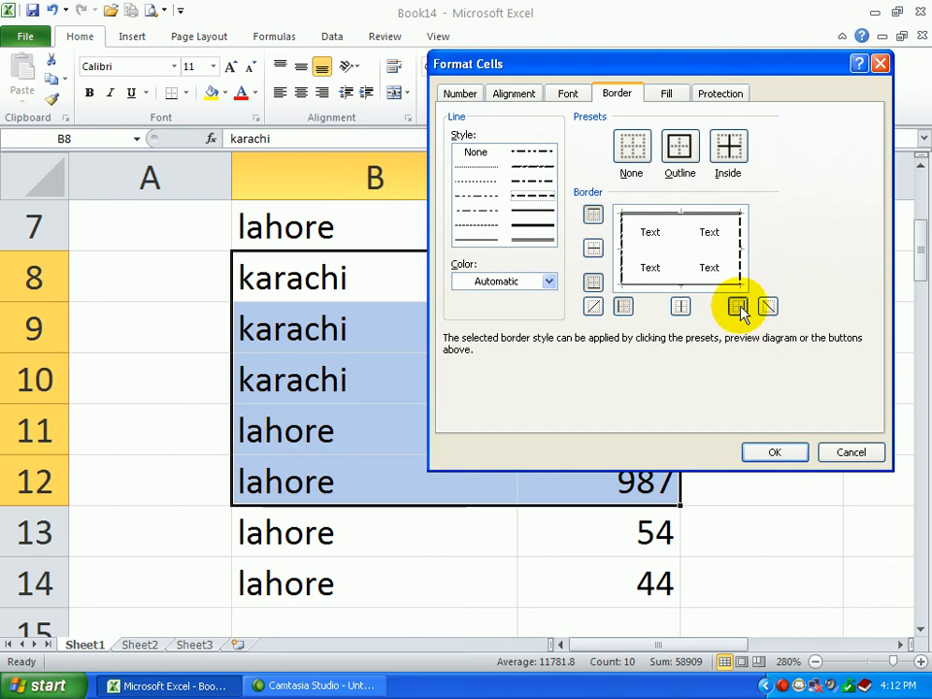
click(680, 308)
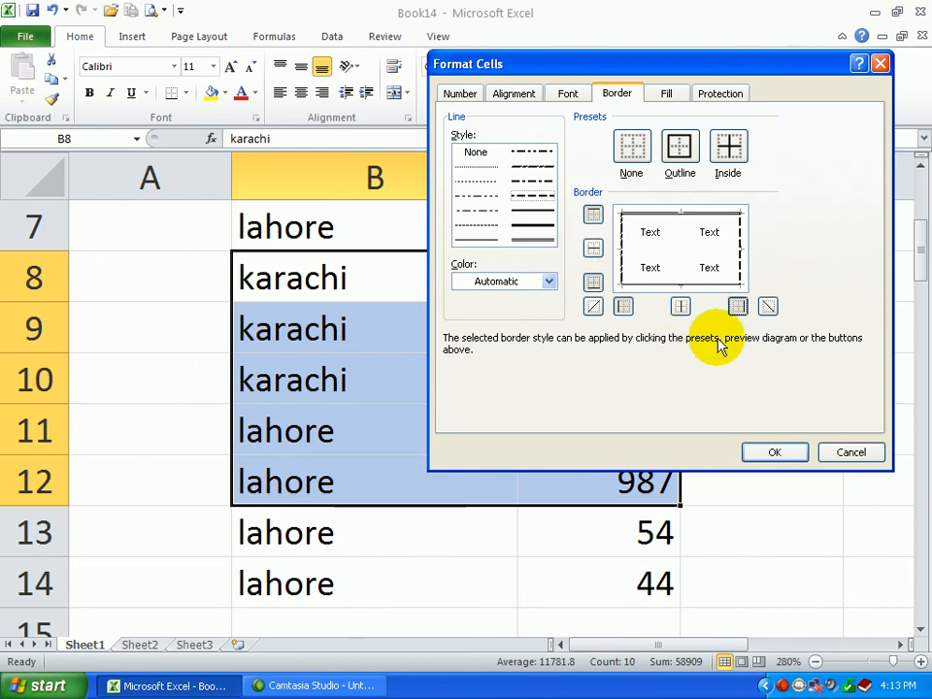
click(774, 451)
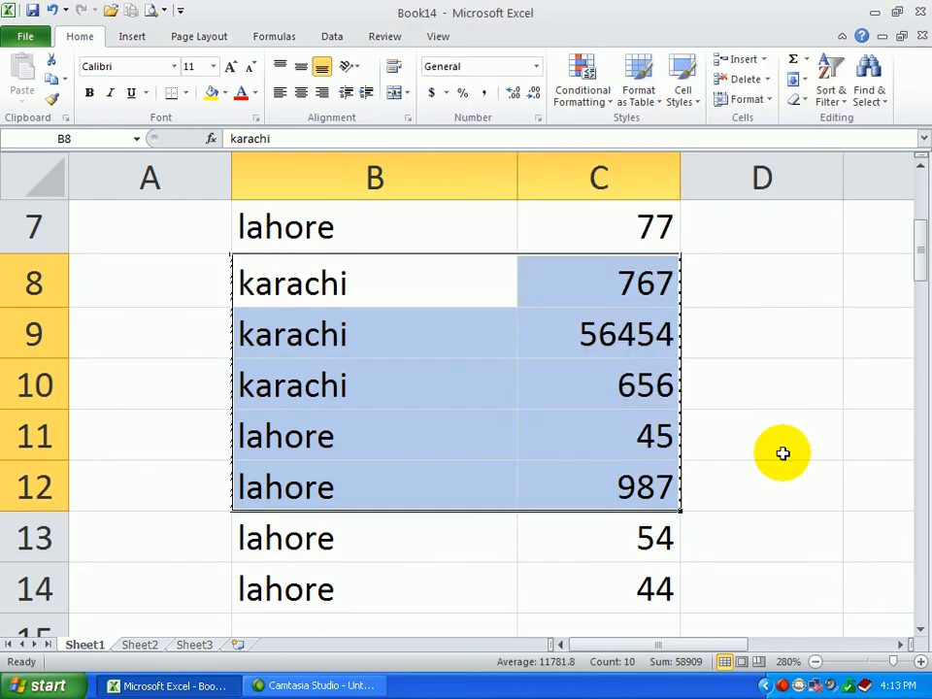
click(782, 451)
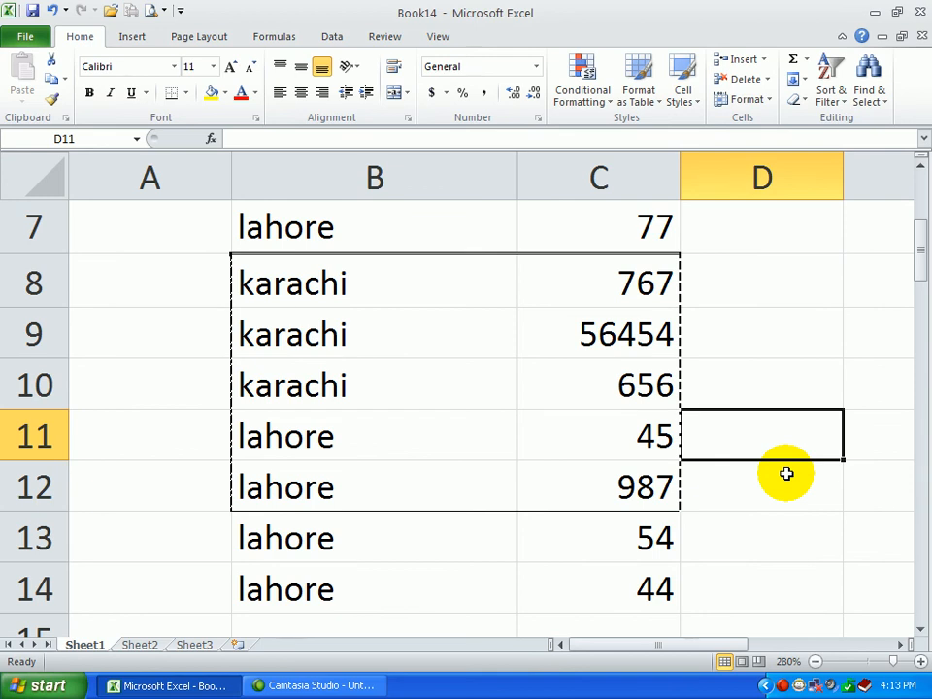
Step: Choose a fine dotted line for the inside vertical border of B8:C12 in the Format Cells border settings
drag(384, 273, 644, 507)
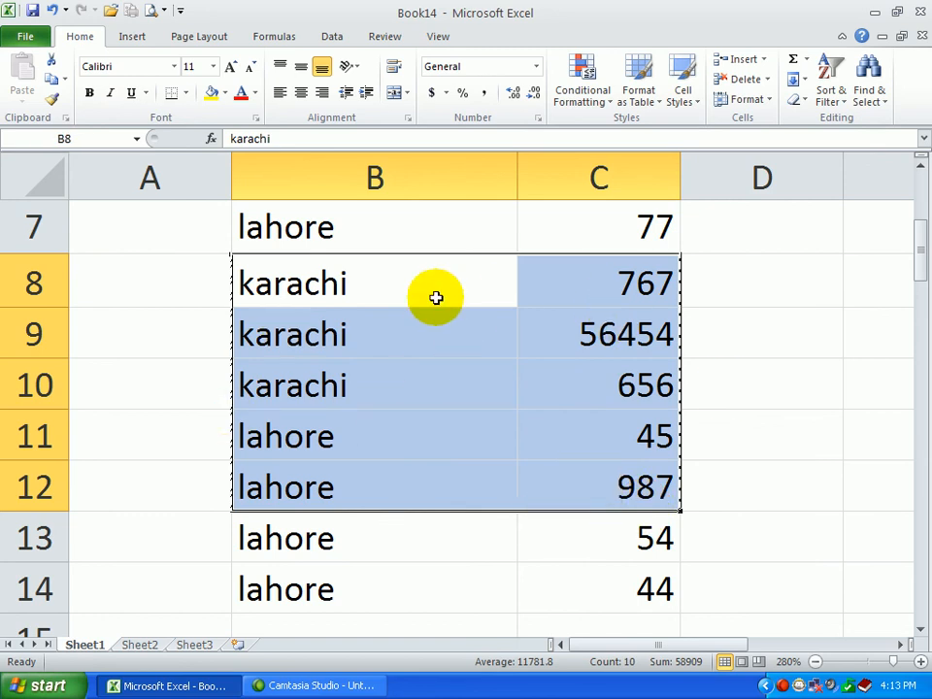
click(348, 70)
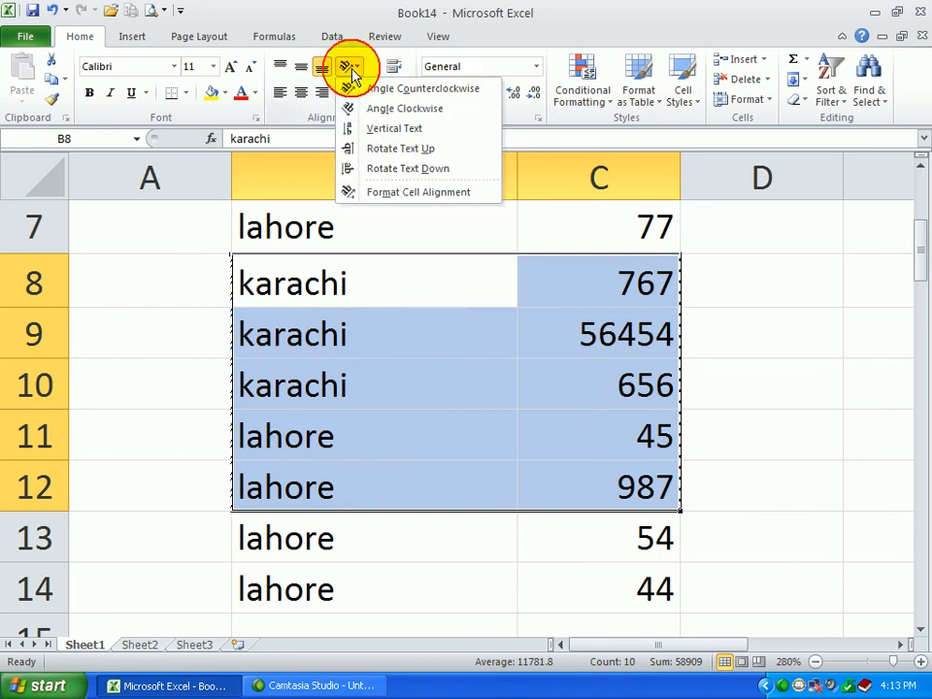
click(454, 193)
click(614, 95)
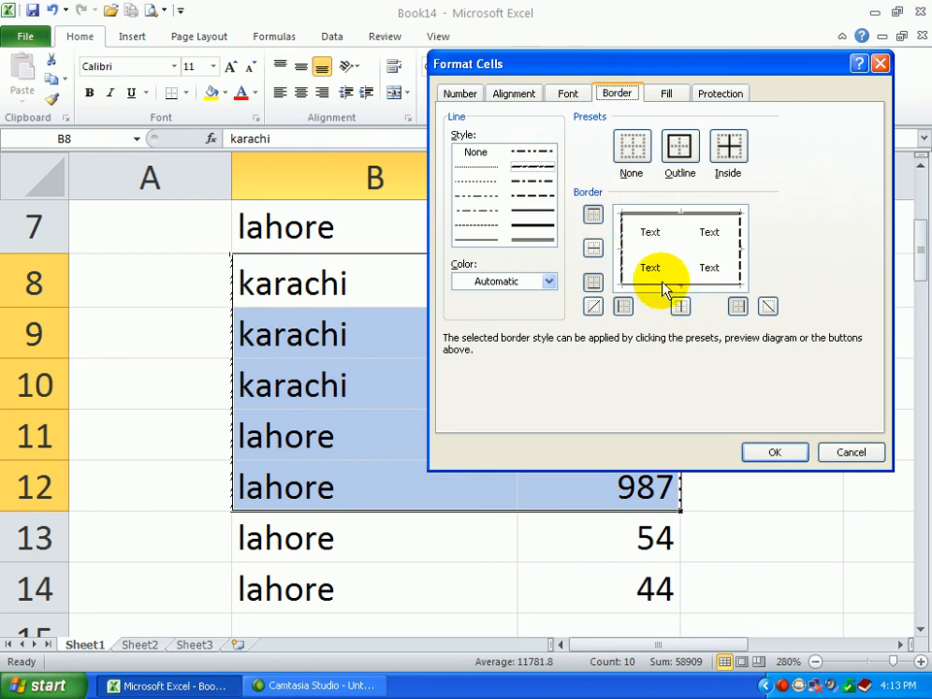
click(680, 306)
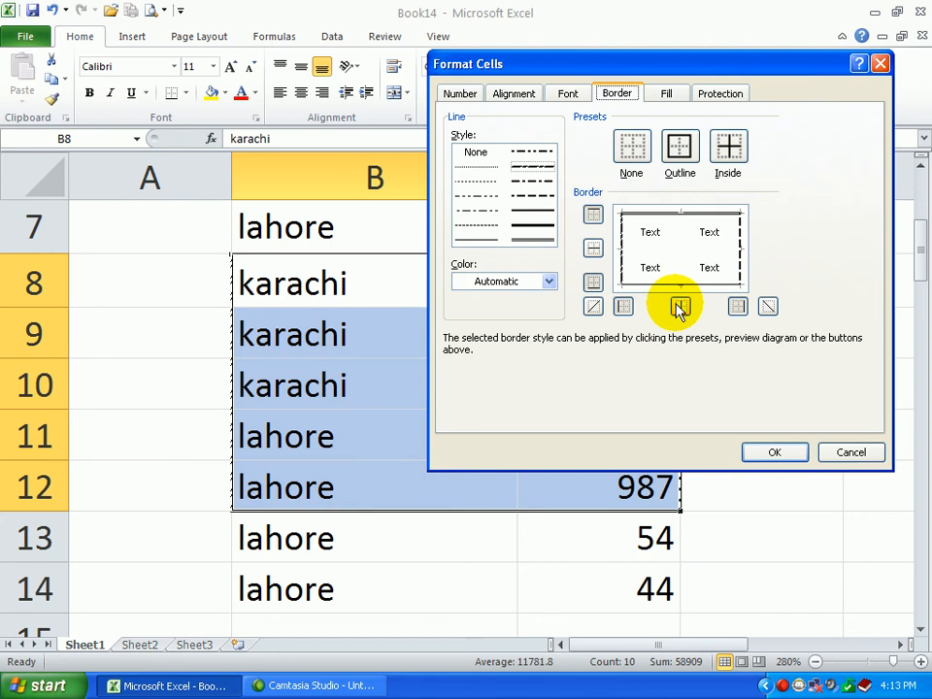
click(602, 250)
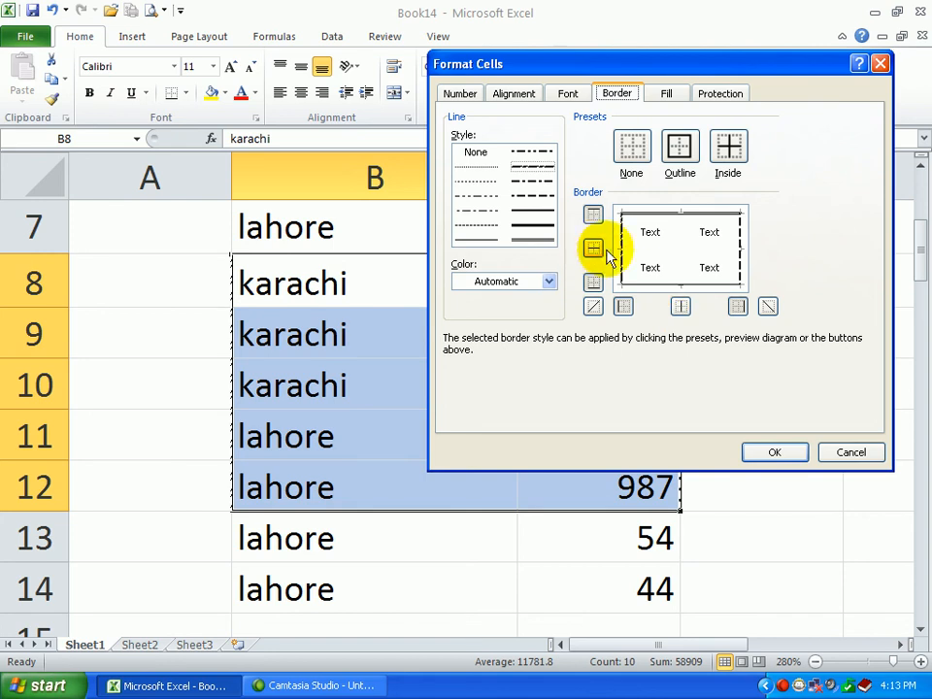
click(483, 168)
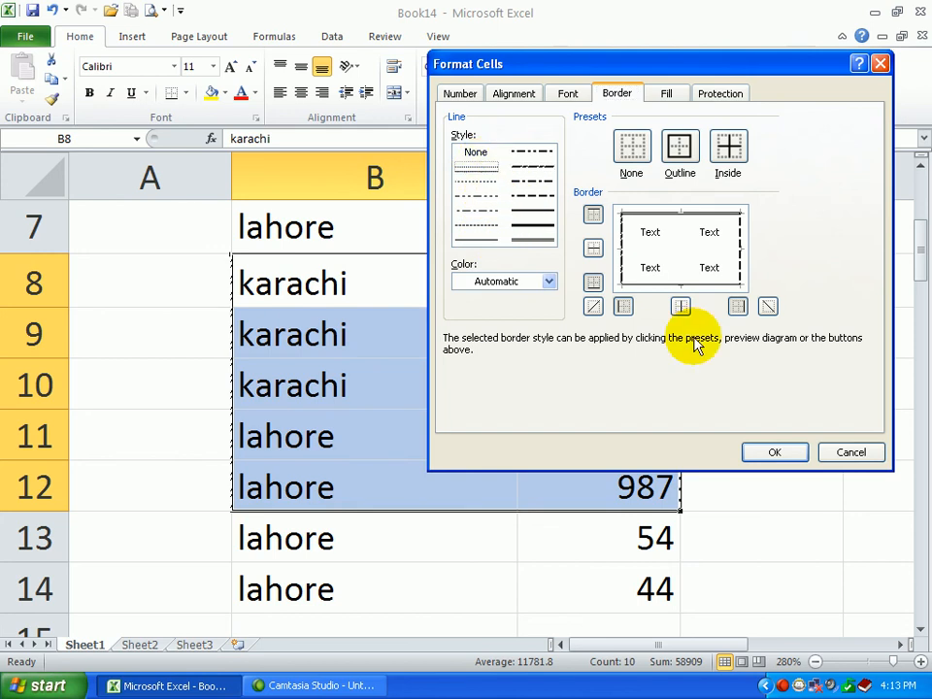
click(687, 303)
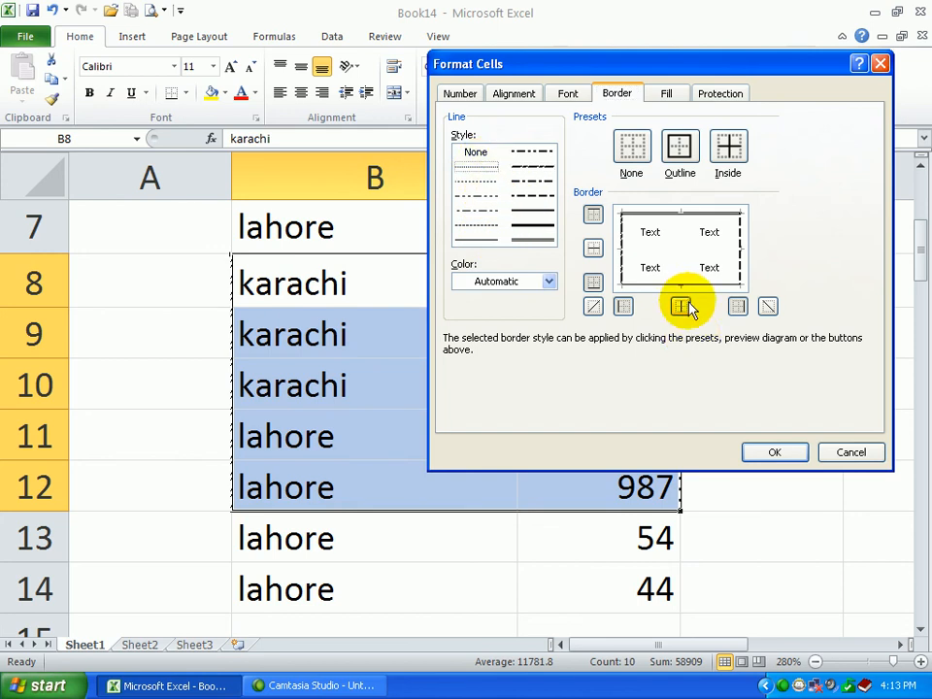
Step: Add medium solid inside horizontal borders to B8:C12, apply the borders, and select cell D11
click(539, 211)
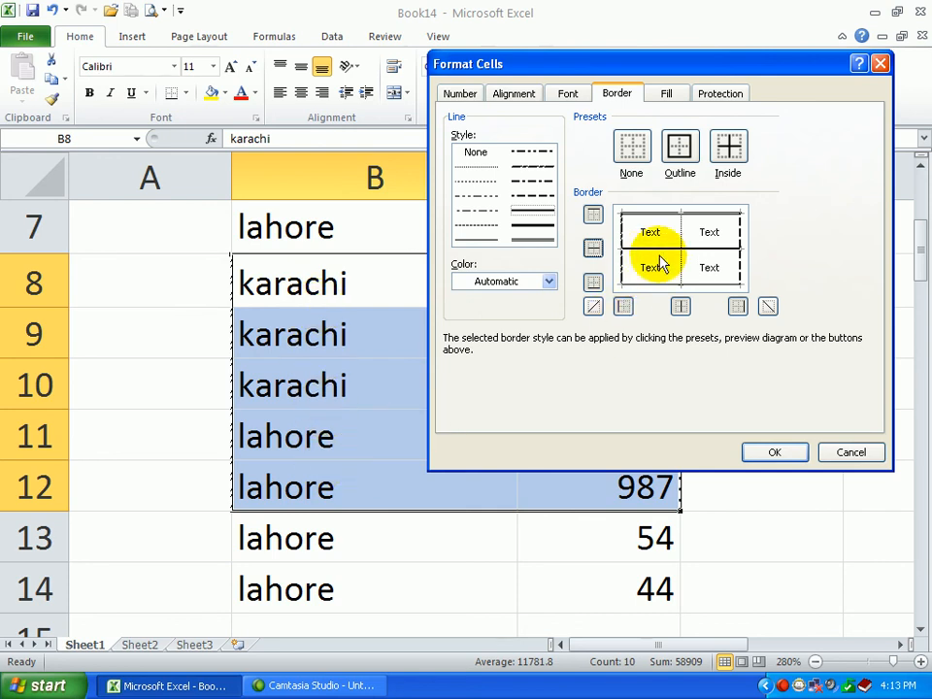
click(791, 452)
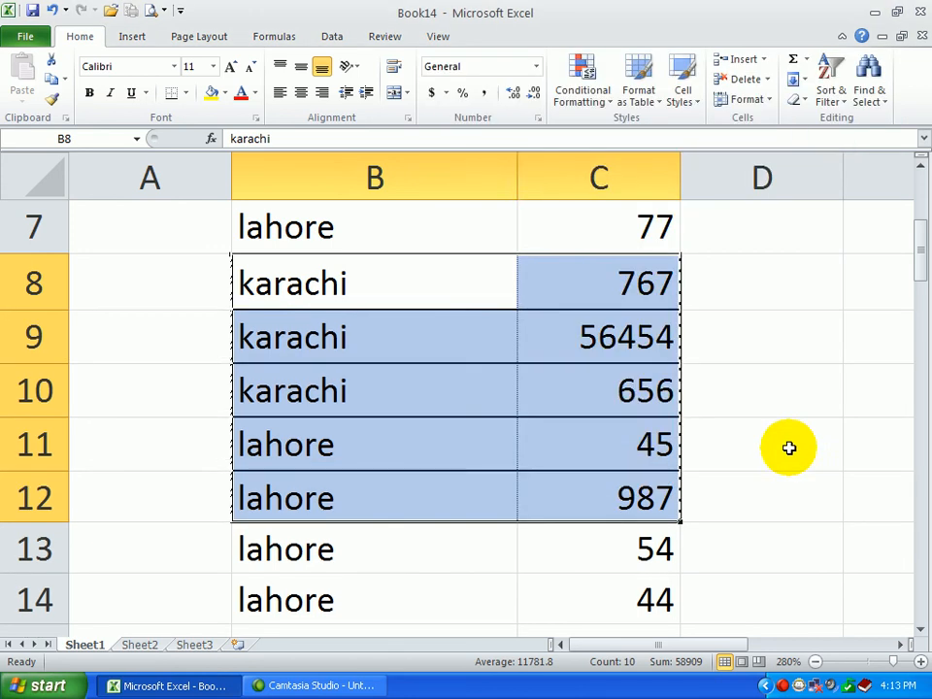
click(788, 447)
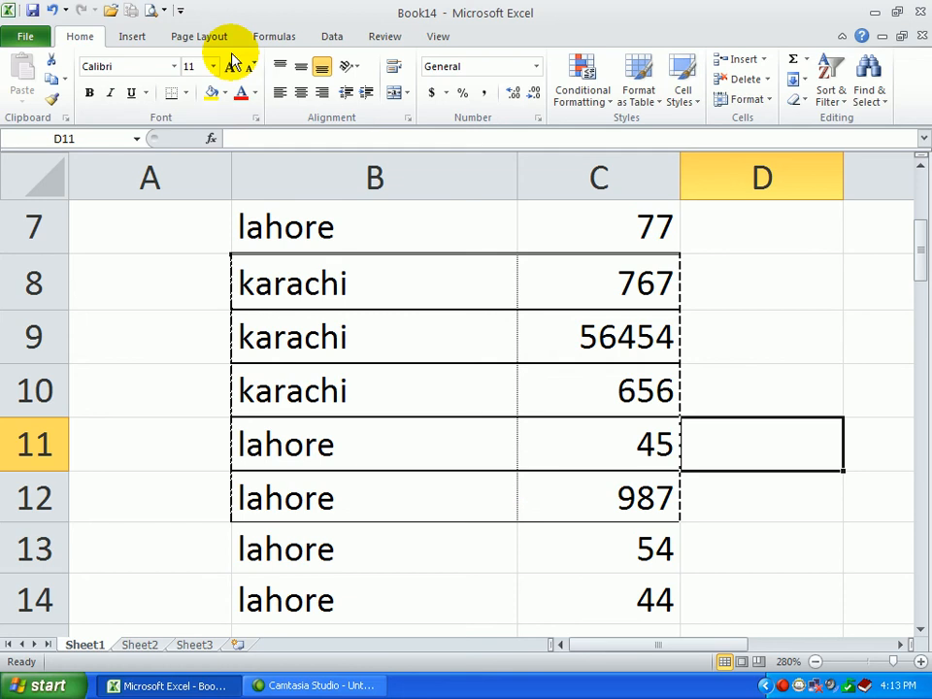
Step: Check the print preview of the bordered sheet and return to the worksheet
click(150, 10)
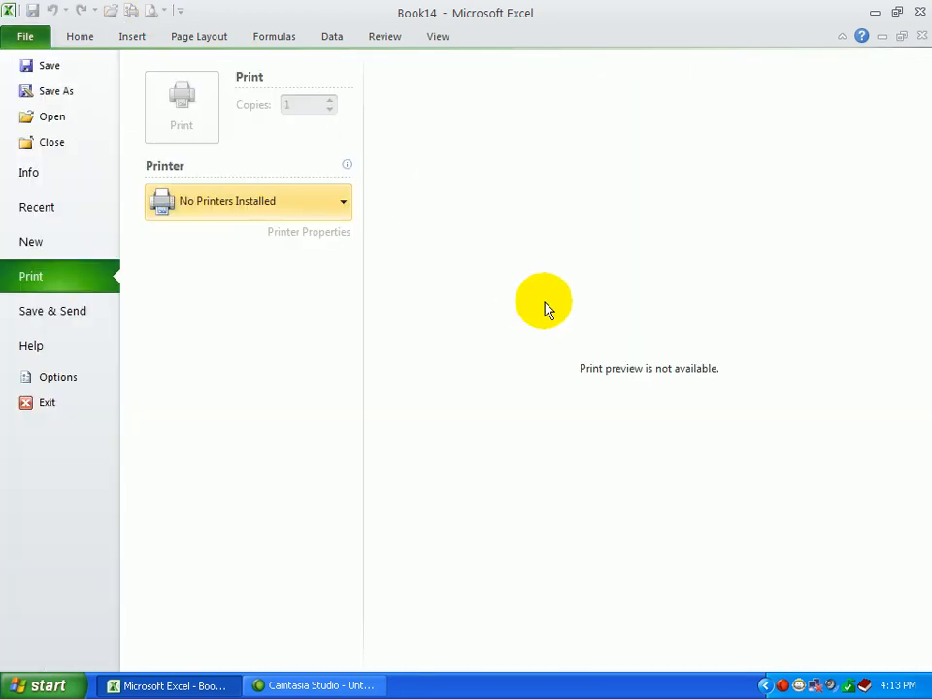
key(Escape)
click(383, 217)
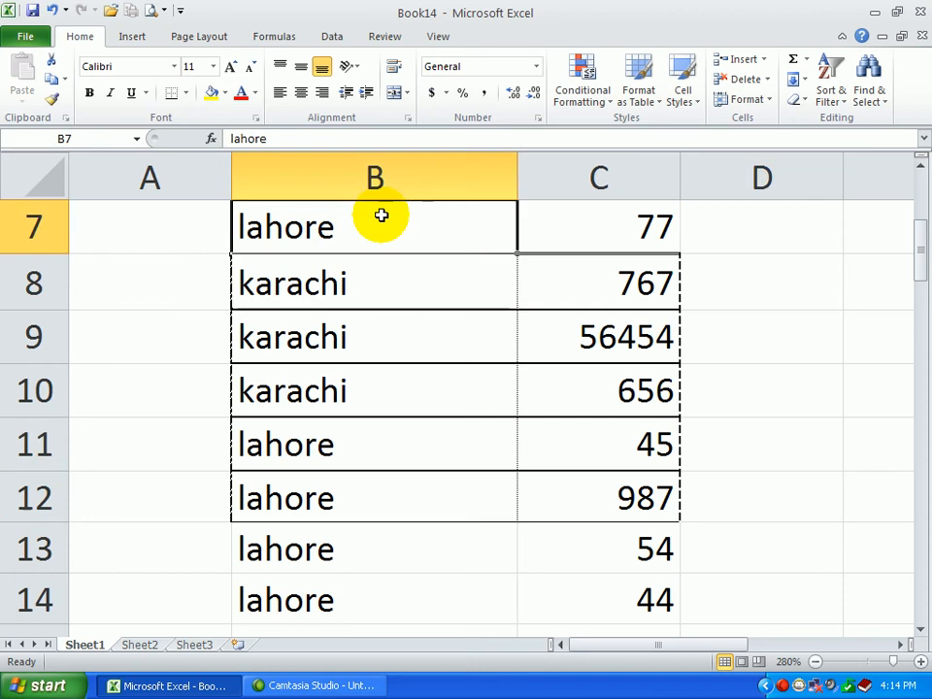
click(151, 11)
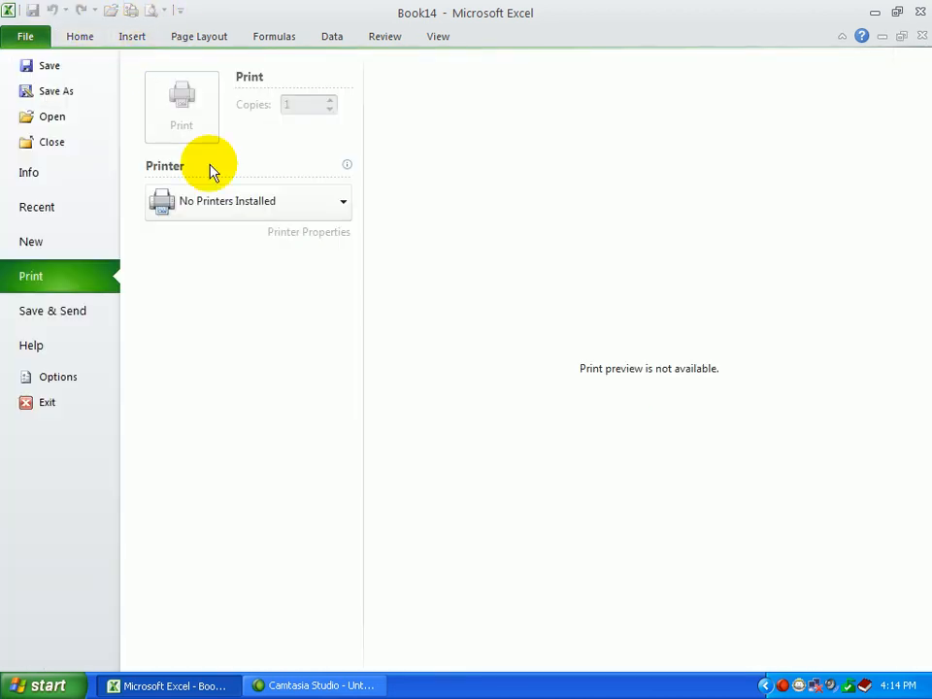
key(Escape)
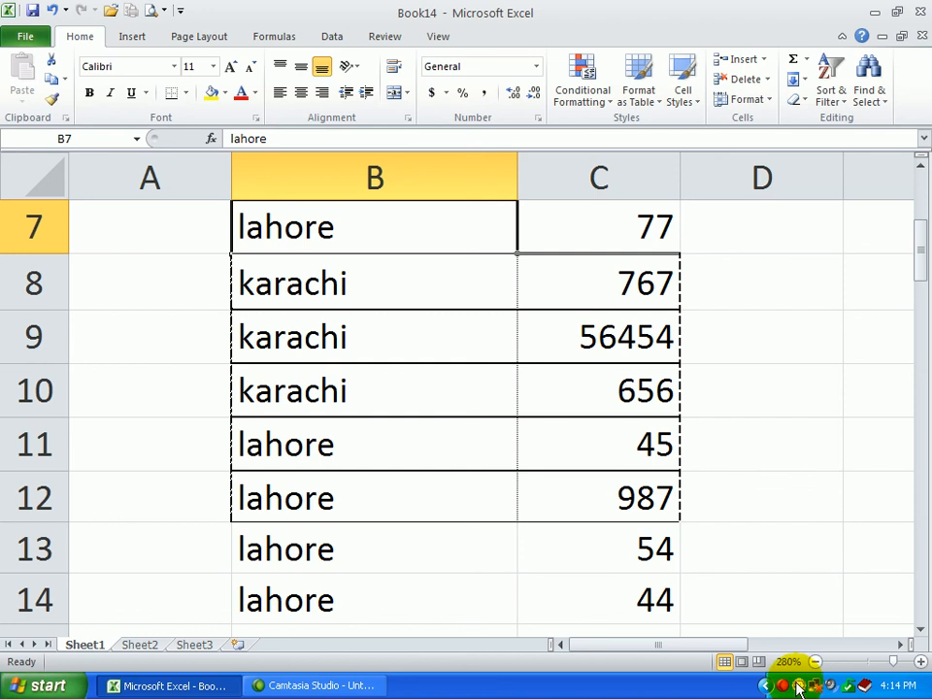
click(707, 551)
click(603, 443)
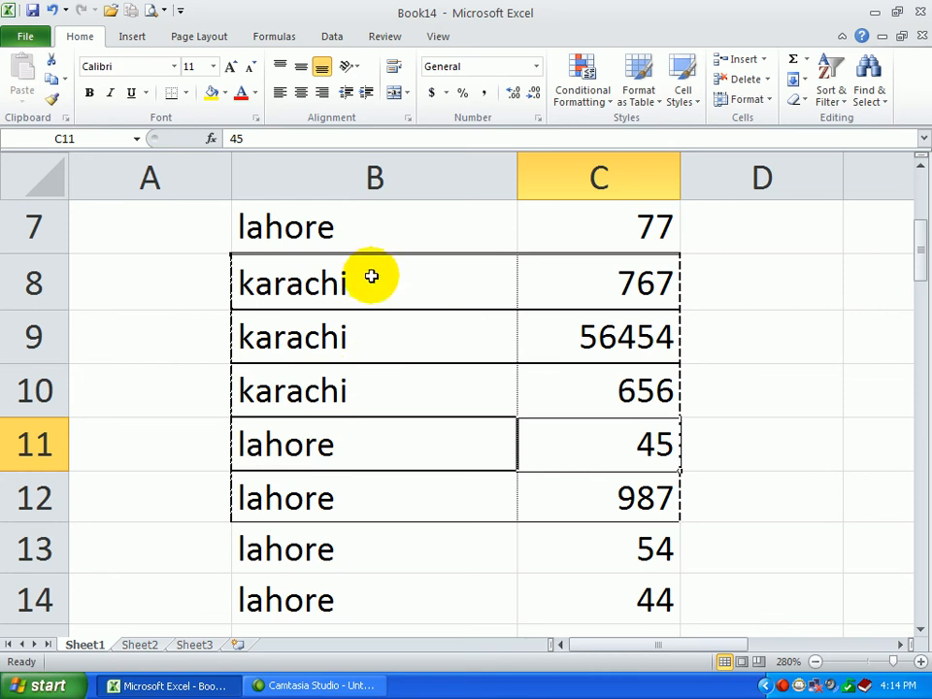
Step: Remove all borders from B8:C12 with the None preset in the Format Cells border settings and select cell D11
drag(315, 272, 538, 453)
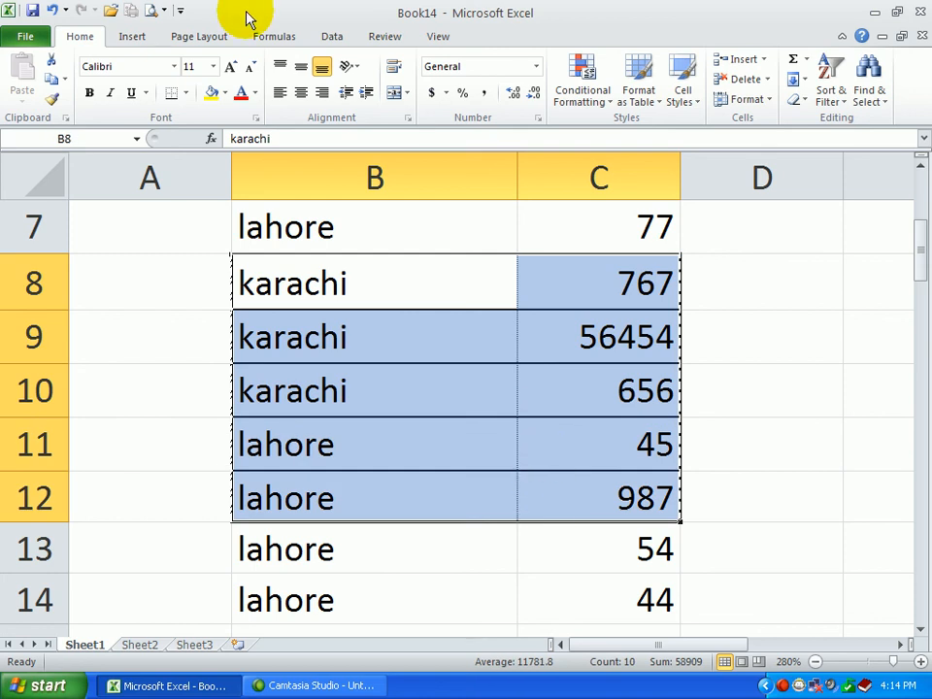
click(354, 67)
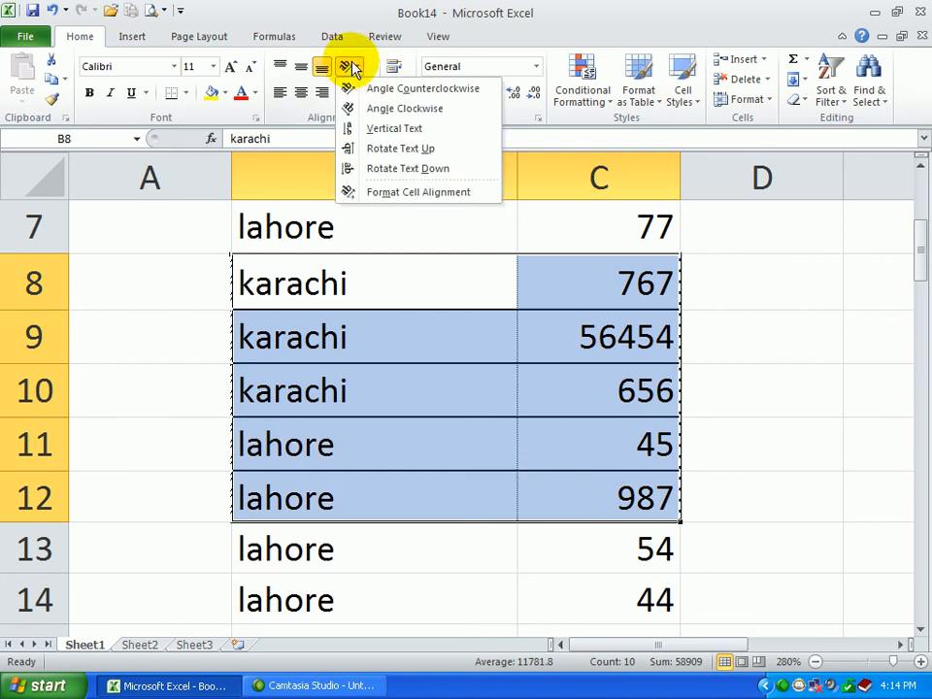
click(411, 193)
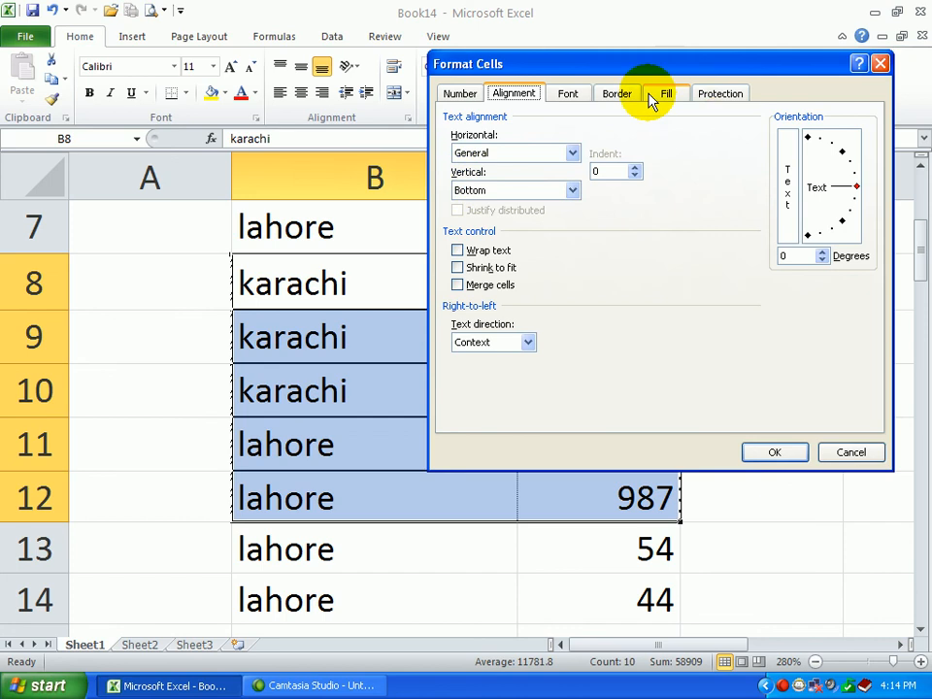
click(607, 96)
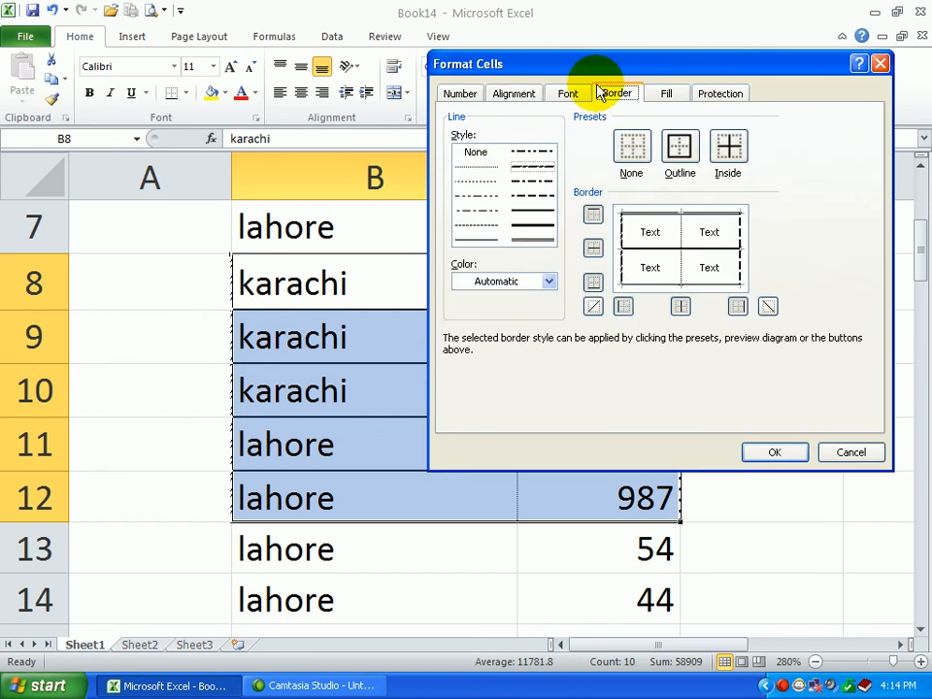
click(633, 156)
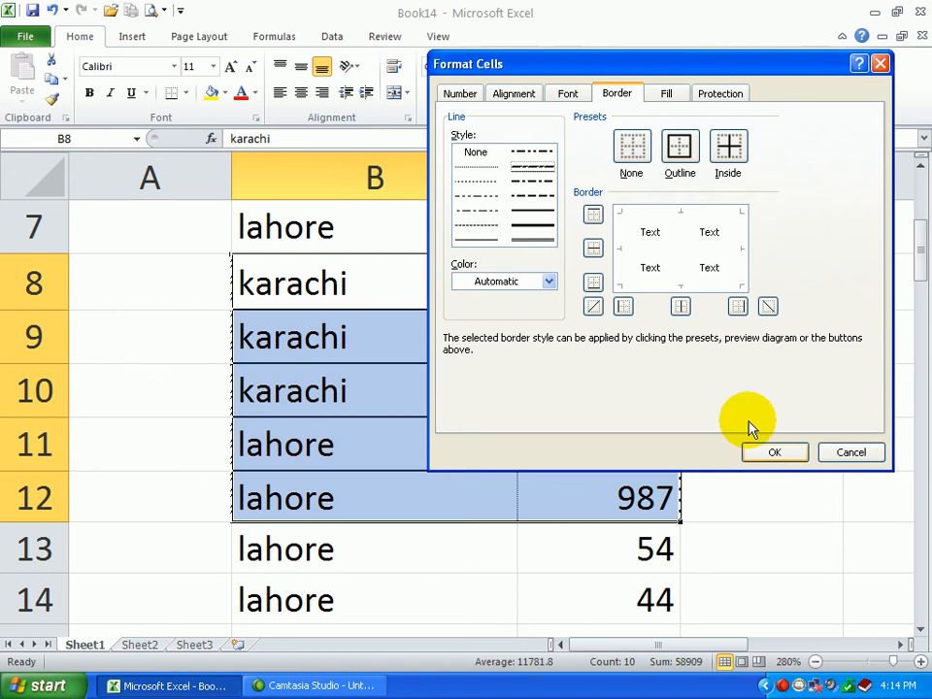
click(788, 453)
click(740, 427)
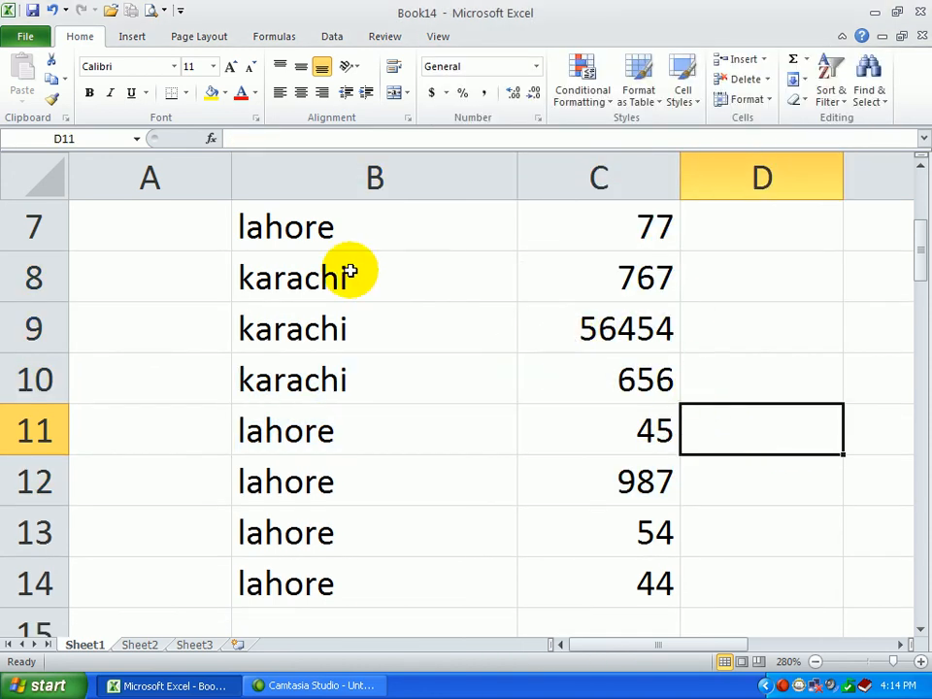
Step: Apply thin solid outline and inside borders in the automatic colour to B7:C14 through Format Cells, and select cell D11
drag(326, 247, 562, 588)
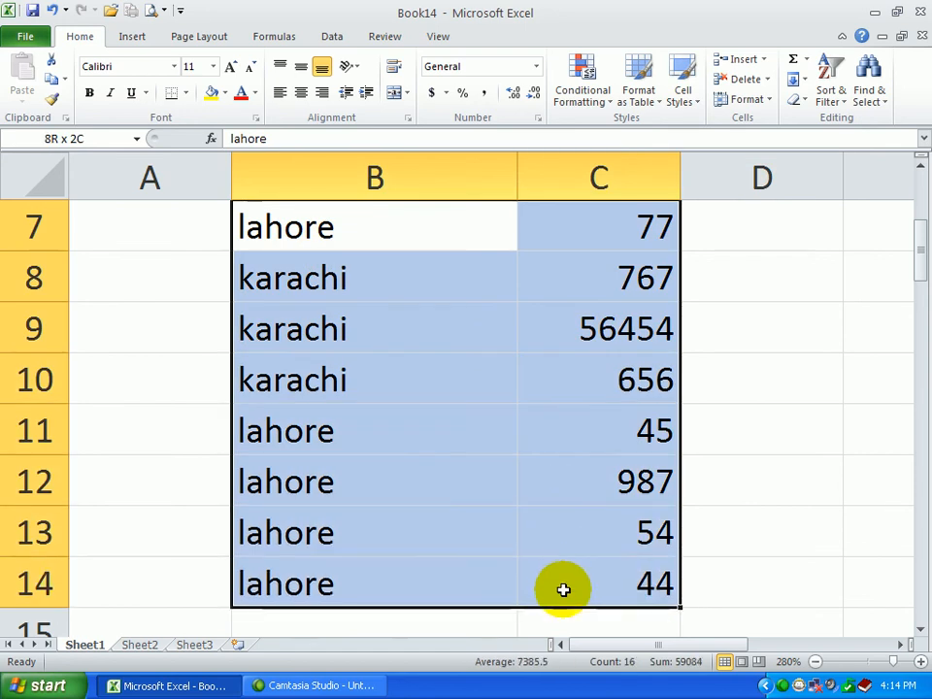
click(359, 67)
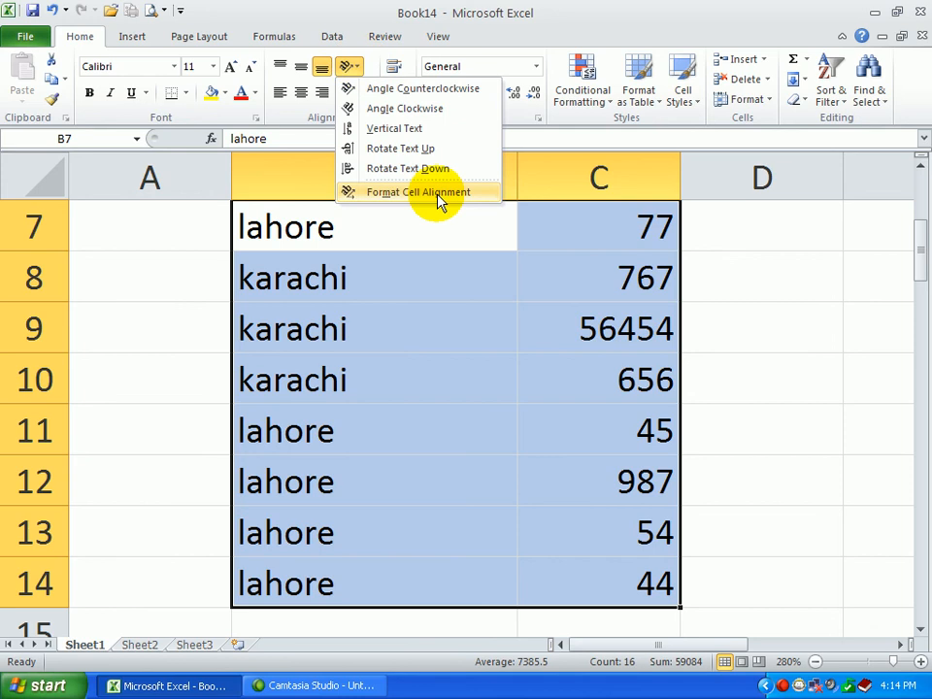
click(465, 193)
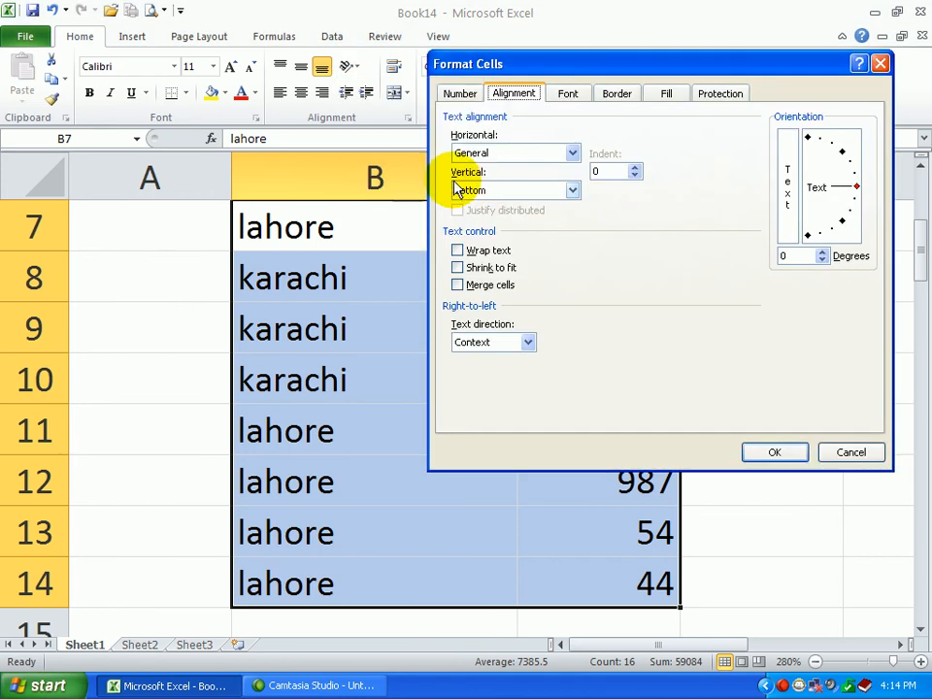
click(619, 94)
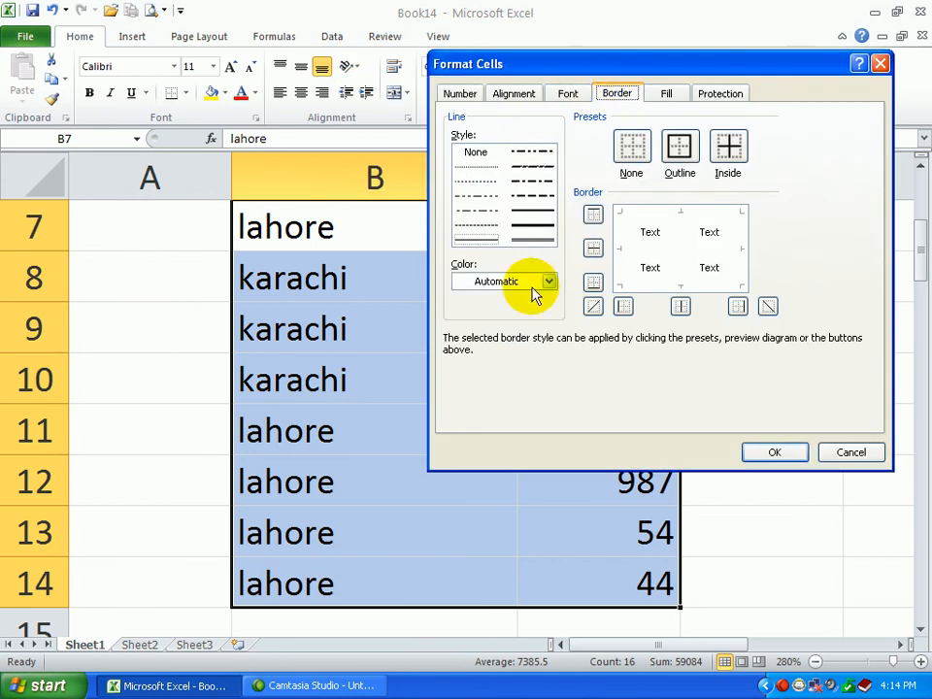
click(677, 150)
click(729, 146)
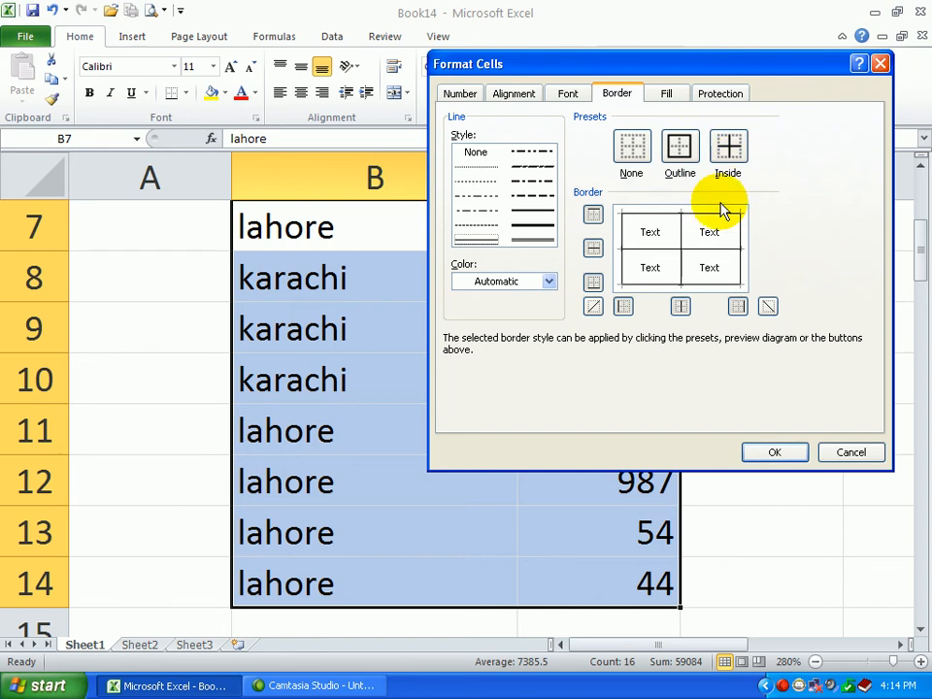
click(774, 452)
click(775, 428)
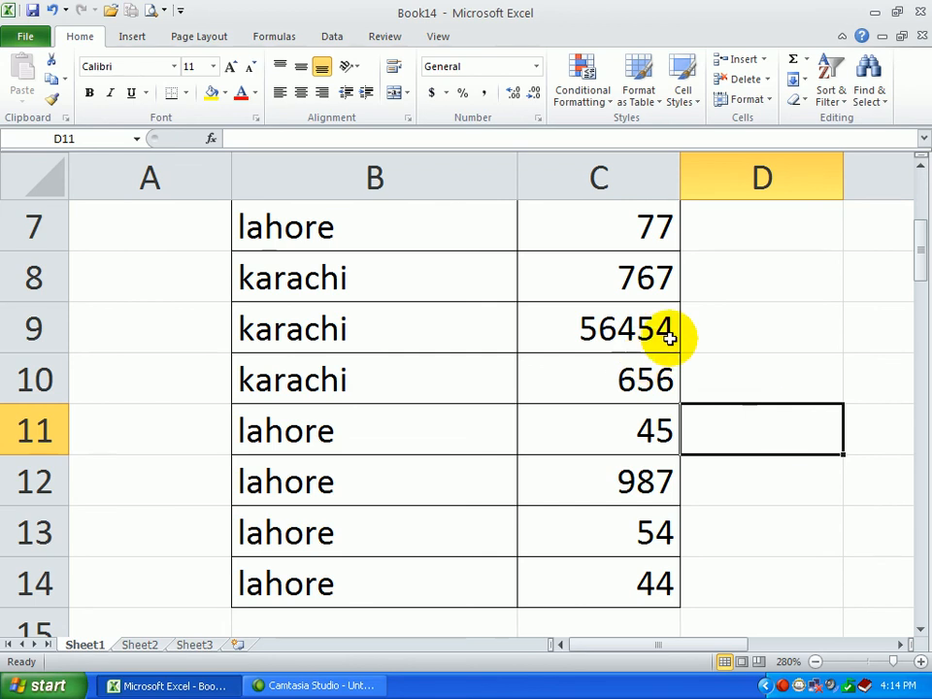
Step: Clear the existing borders of B7:C14 in the Format Cells border settings and choose a red outline
drag(451, 227, 636, 557)
click(351, 67)
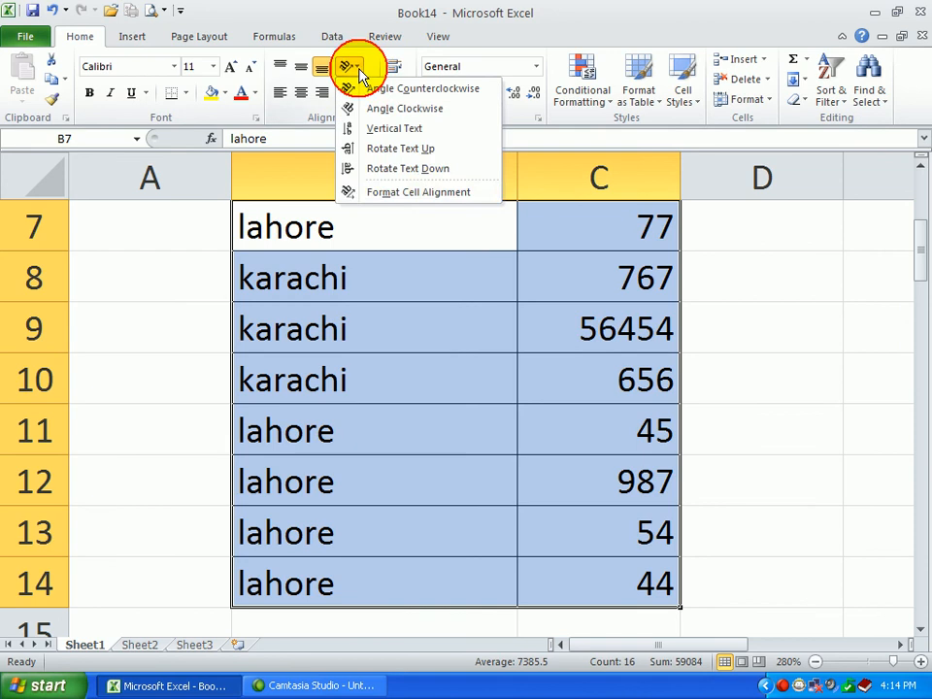
click(433, 192)
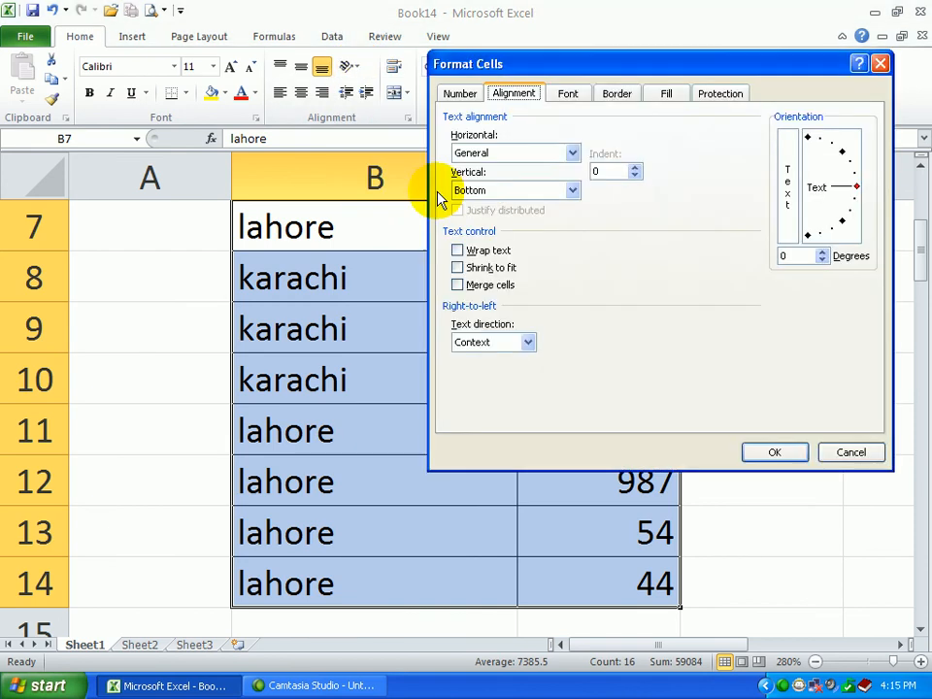
click(622, 93)
click(632, 147)
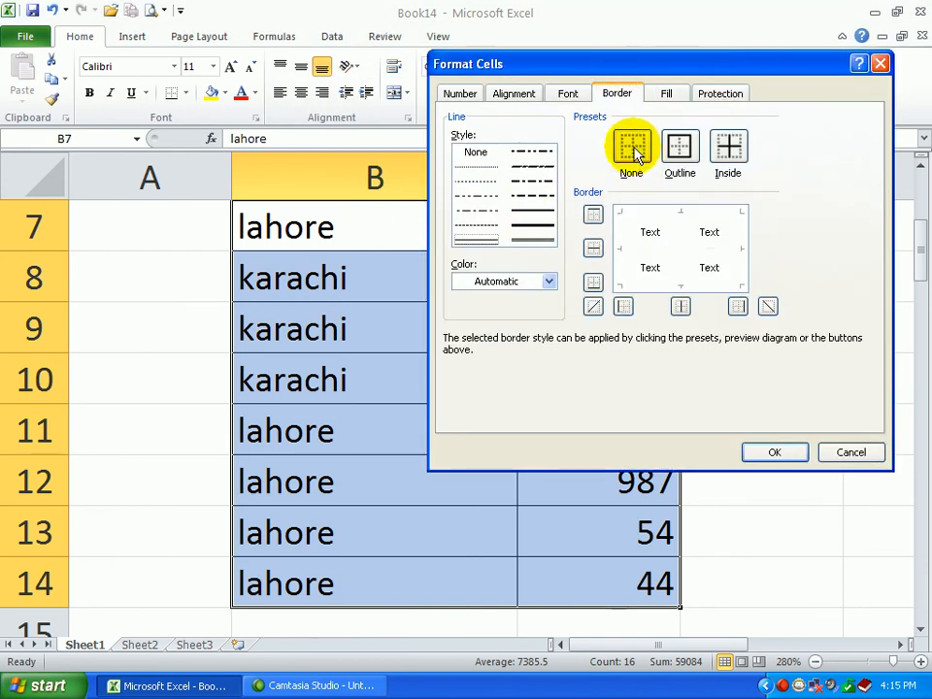
click(548, 281)
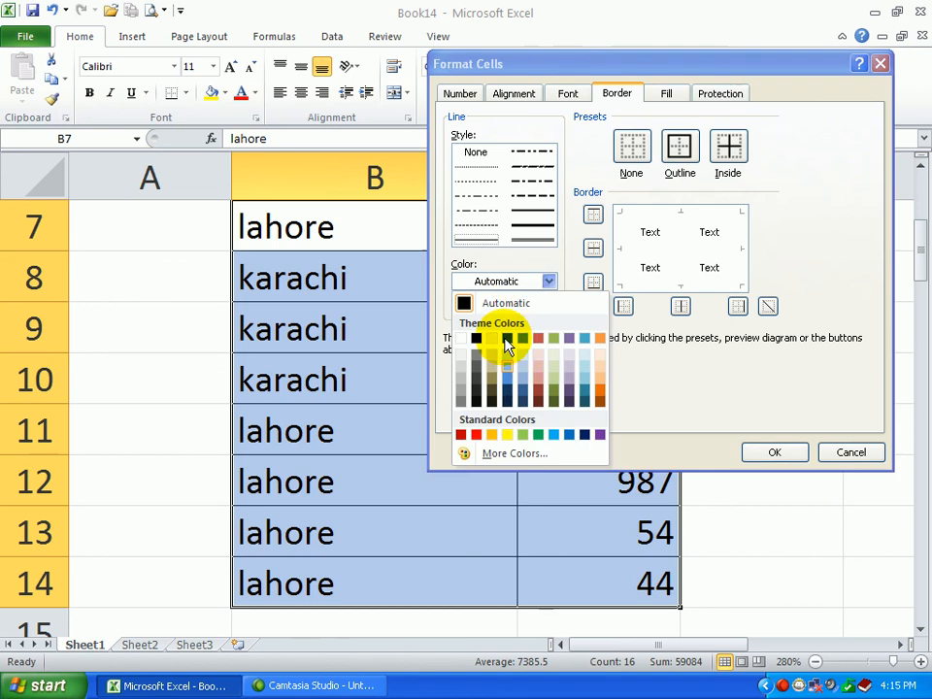
click(478, 435)
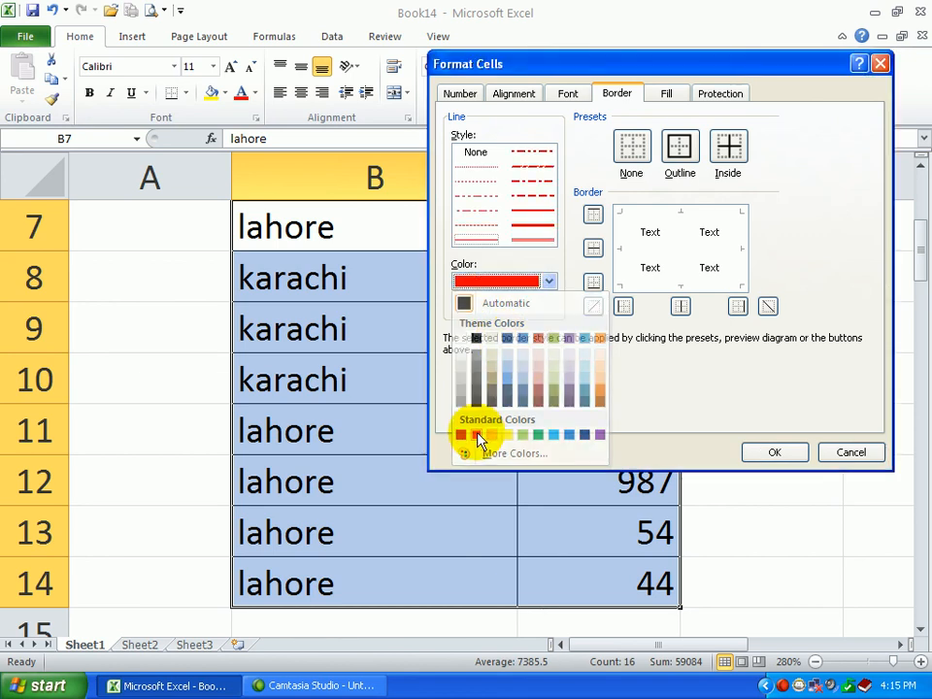
click(679, 145)
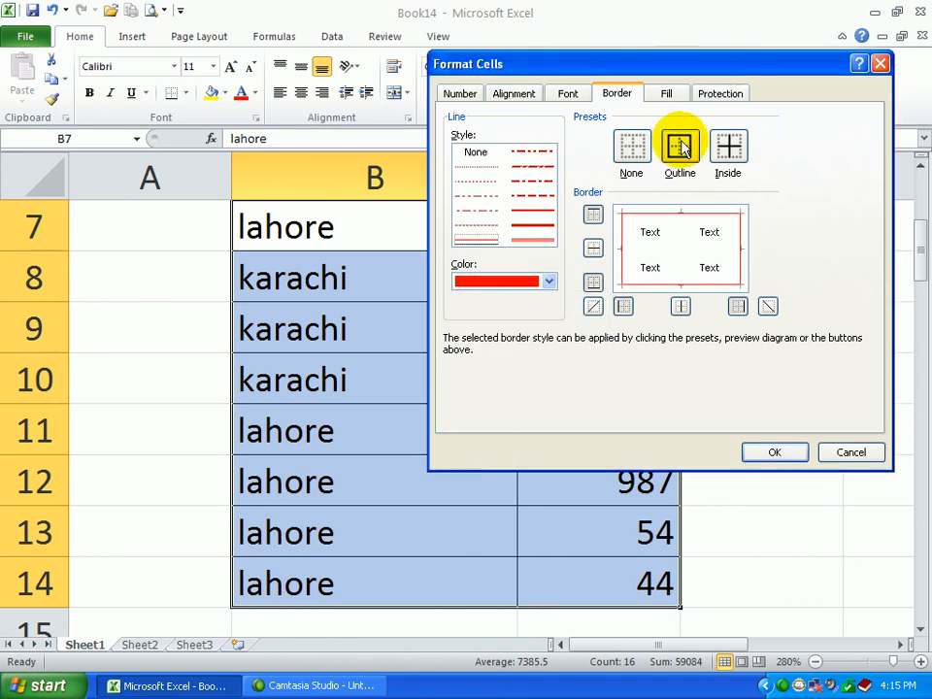
Step: Add dark blue inside borders to B7:C14, apply the border settings, and select cell D11
click(547, 281)
click(508, 340)
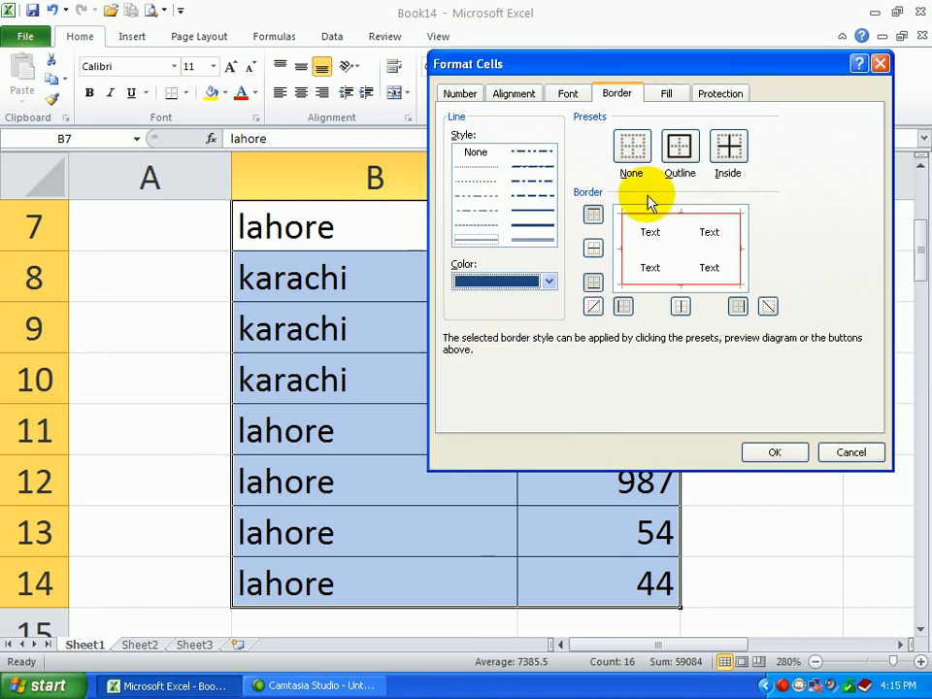
click(727, 155)
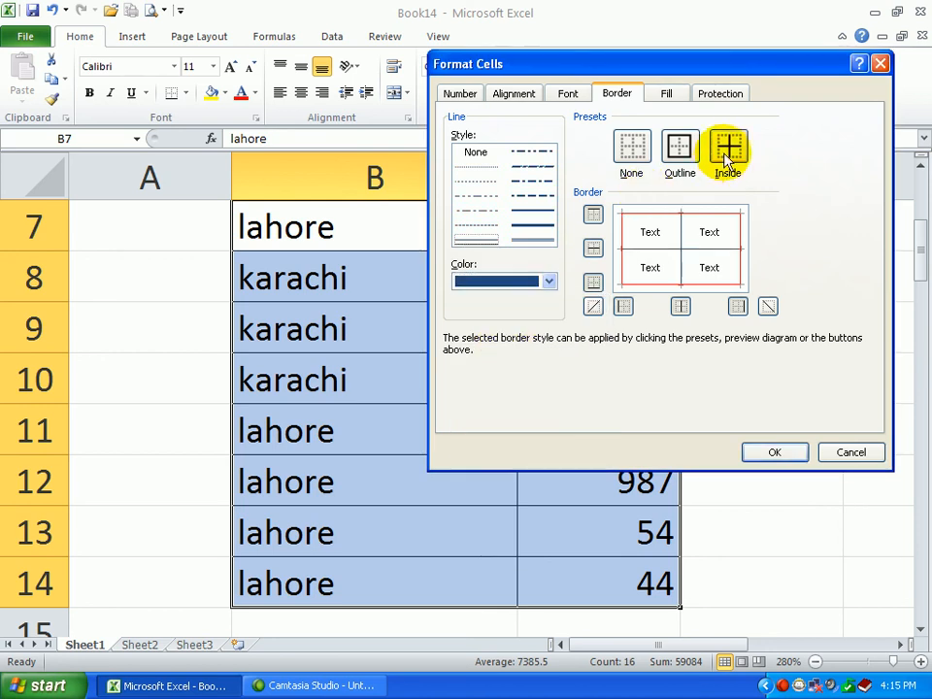
click(786, 454)
click(792, 438)
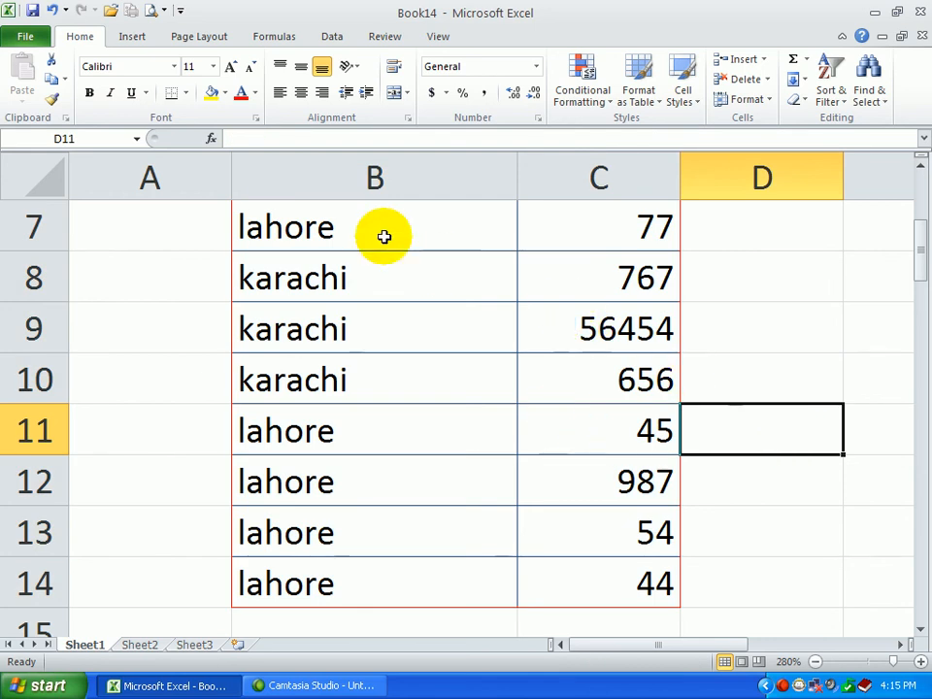
Step: Remove all borders from B7:C14 with the None preset in Format Cells and deselect the range
drag(382, 235, 627, 585)
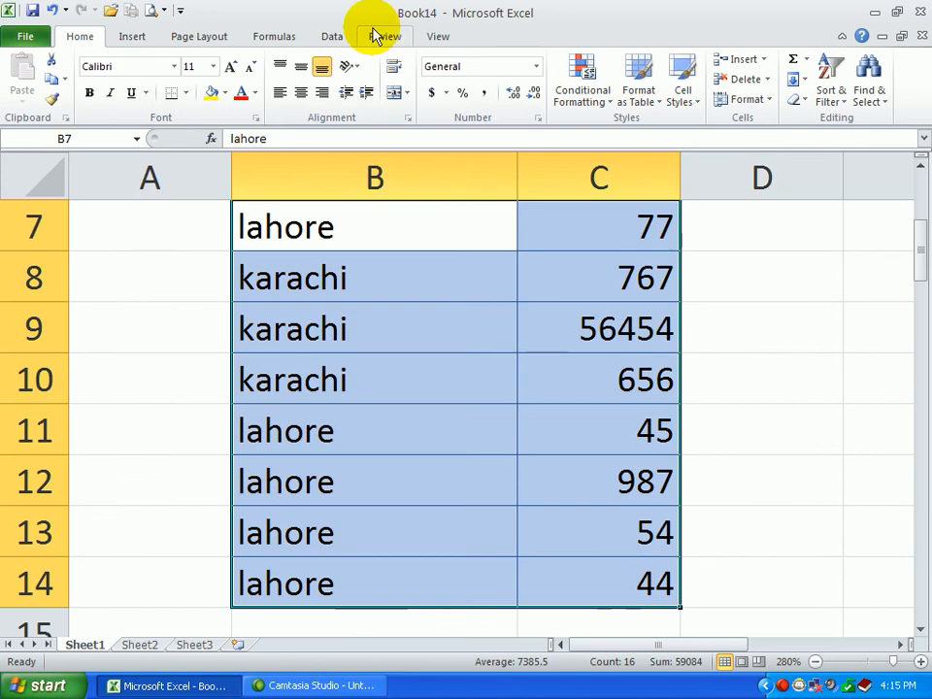
click(351, 66)
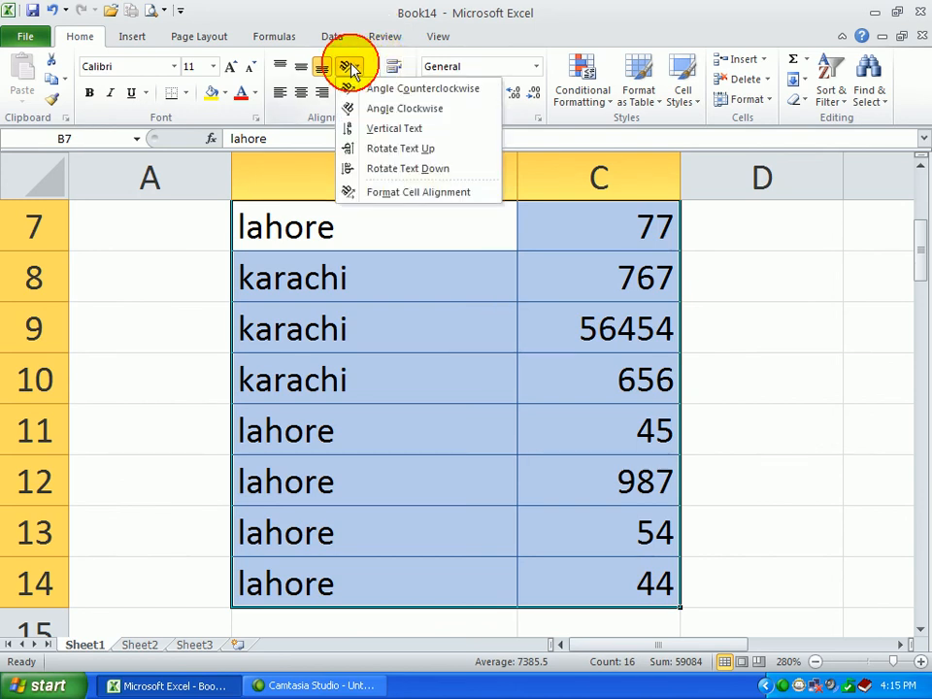
click(439, 193)
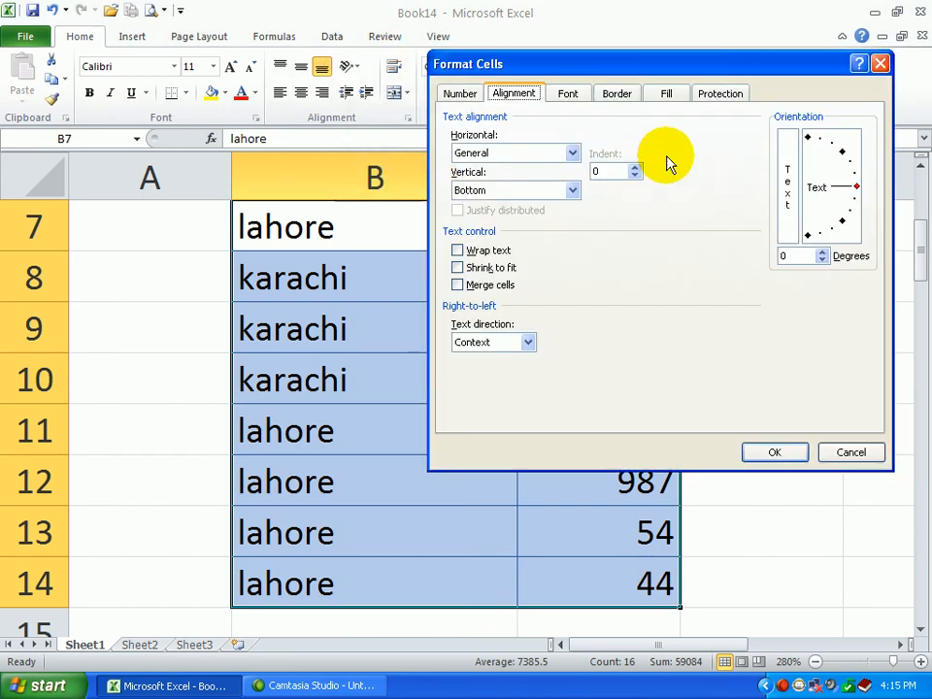
click(616, 95)
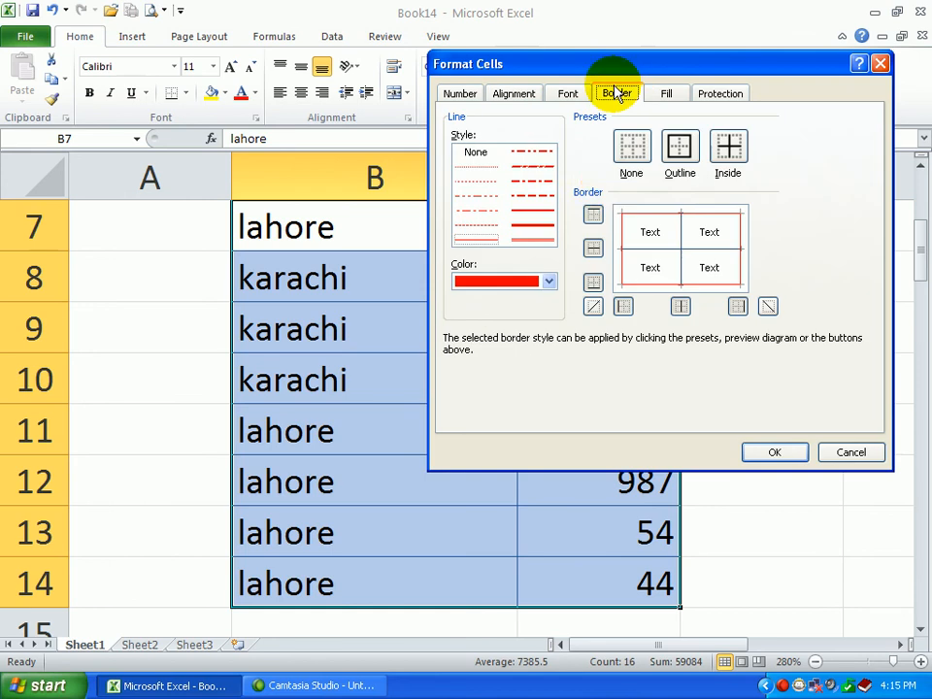
click(631, 149)
click(764, 452)
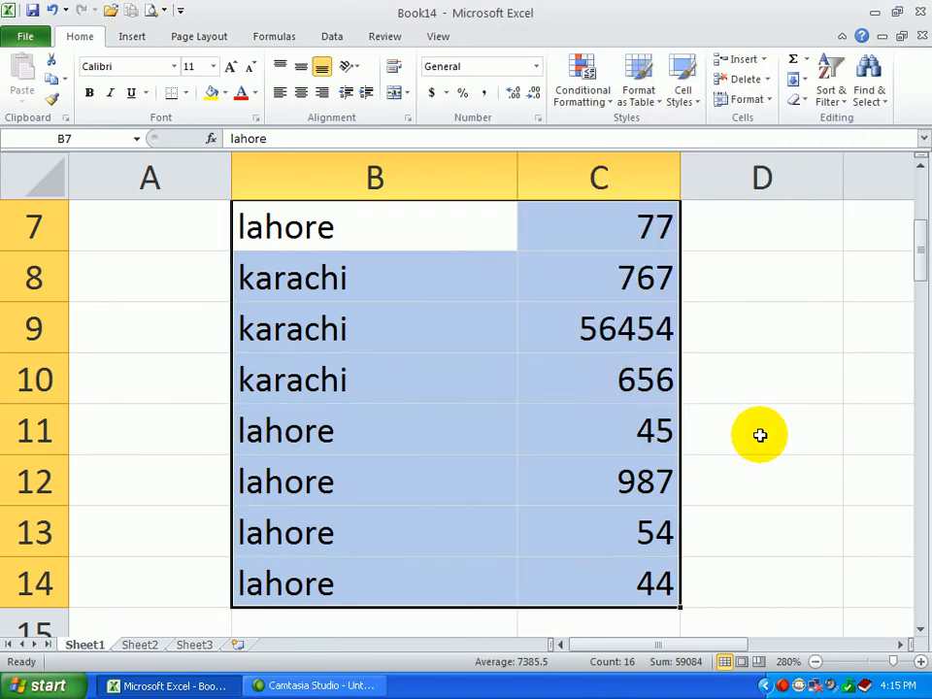
click(761, 399)
Step: Fill B7:C14 with the light tan theme colour through Format Cells and select cell D11
drag(370, 224, 597, 568)
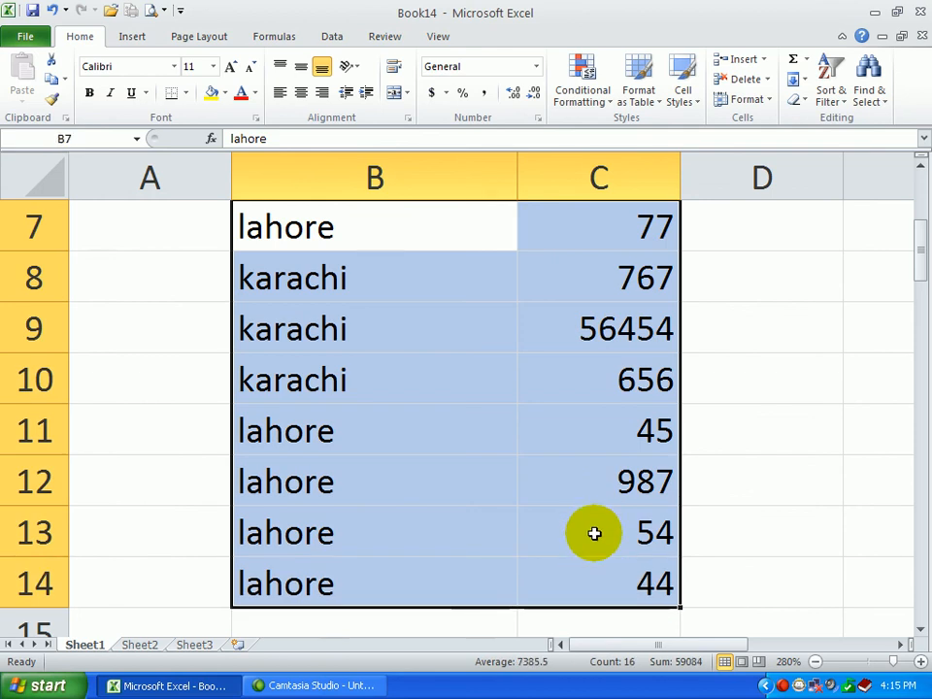
click(350, 67)
click(439, 199)
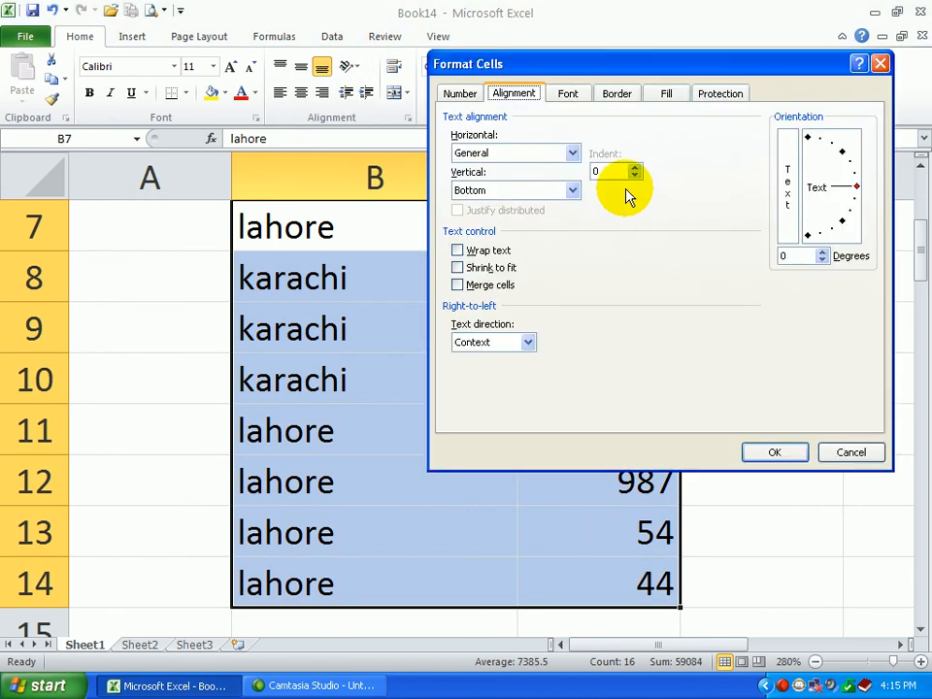
click(621, 97)
click(670, 94)
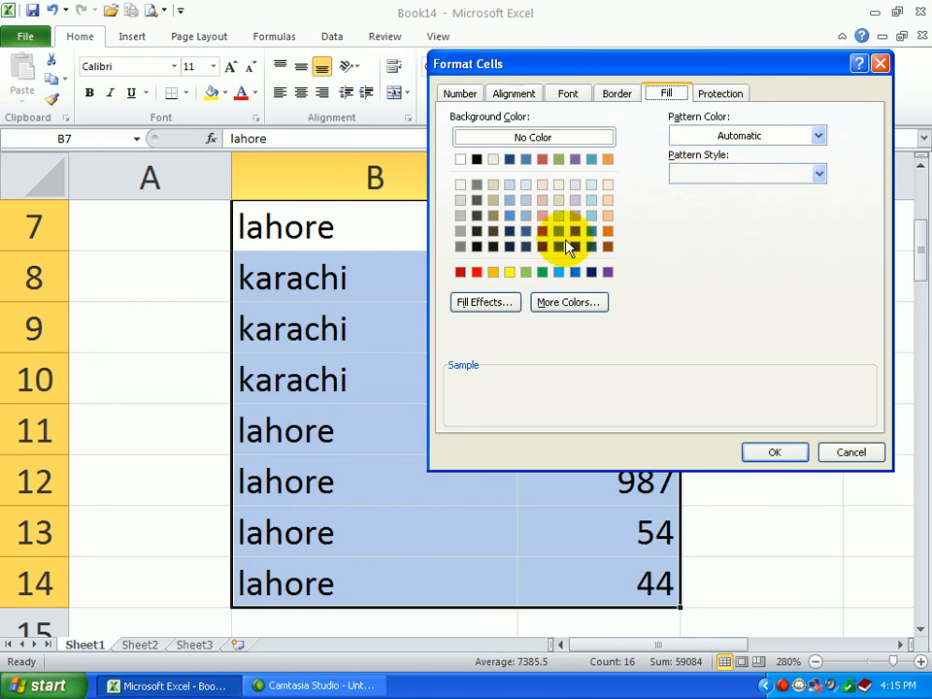
click(493, 160)
click(772, 452)
click(769, 431)
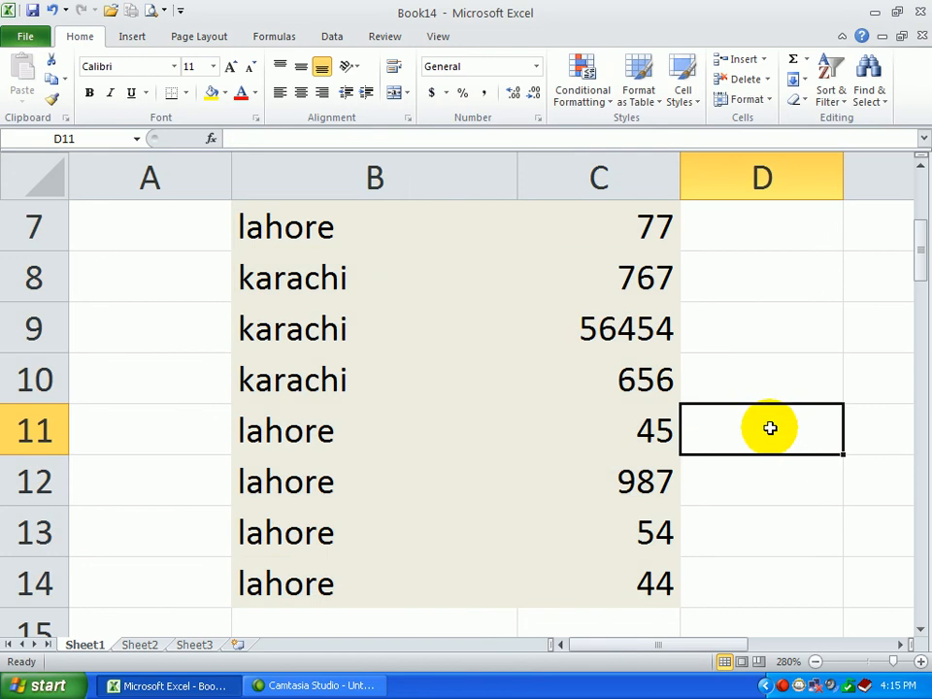
Step: Change the background fill of B7:C14 to the red theme colour in Format Cells and select cell D11
drag(387, 221, 649, 549)
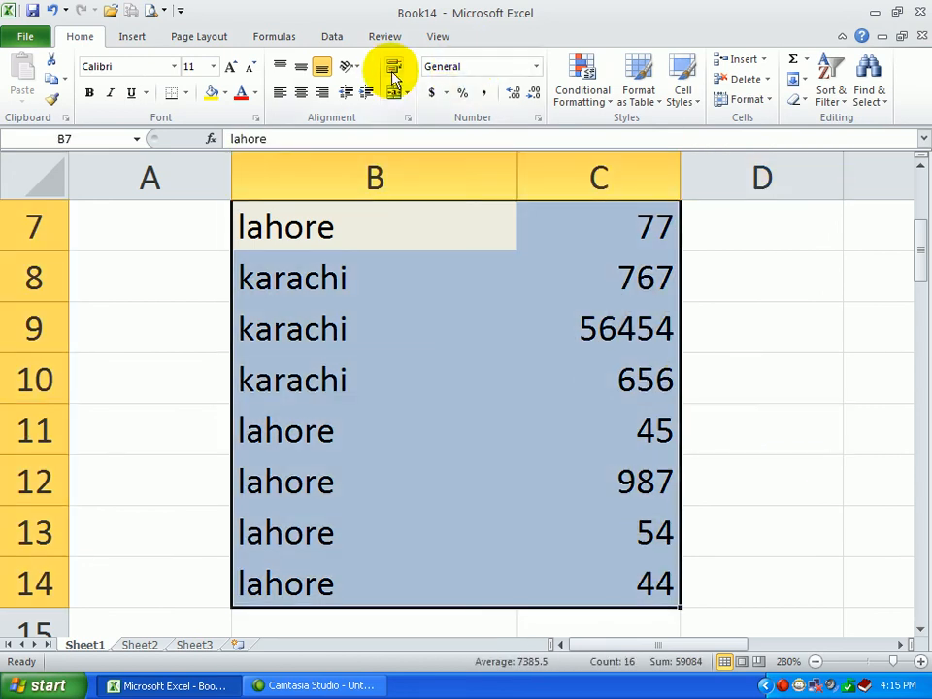
click(359, 69)
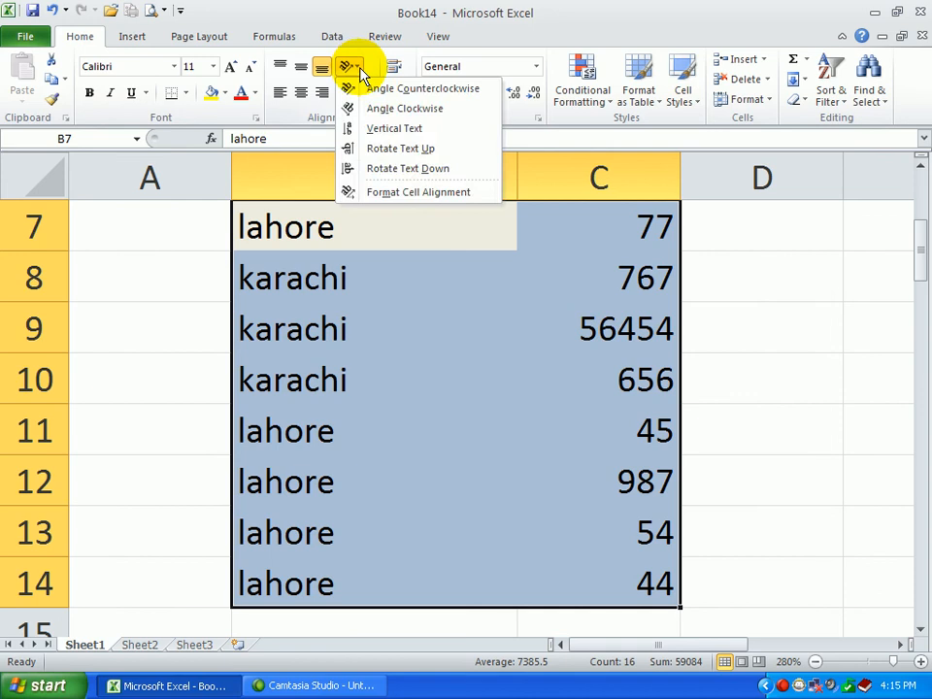
click(437, 190)
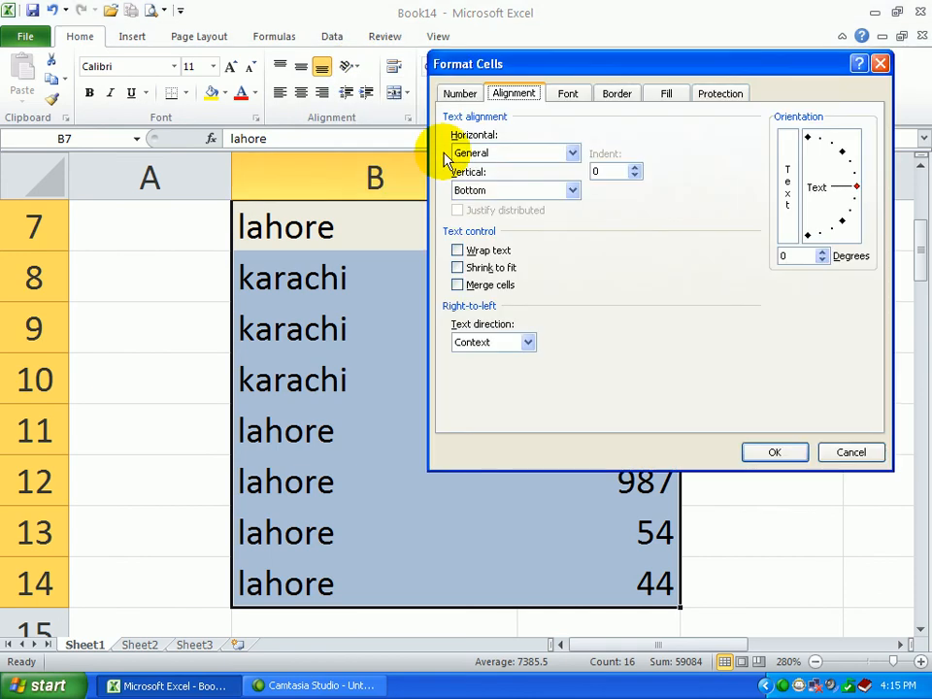
click(657, 93)
click(542, 160)
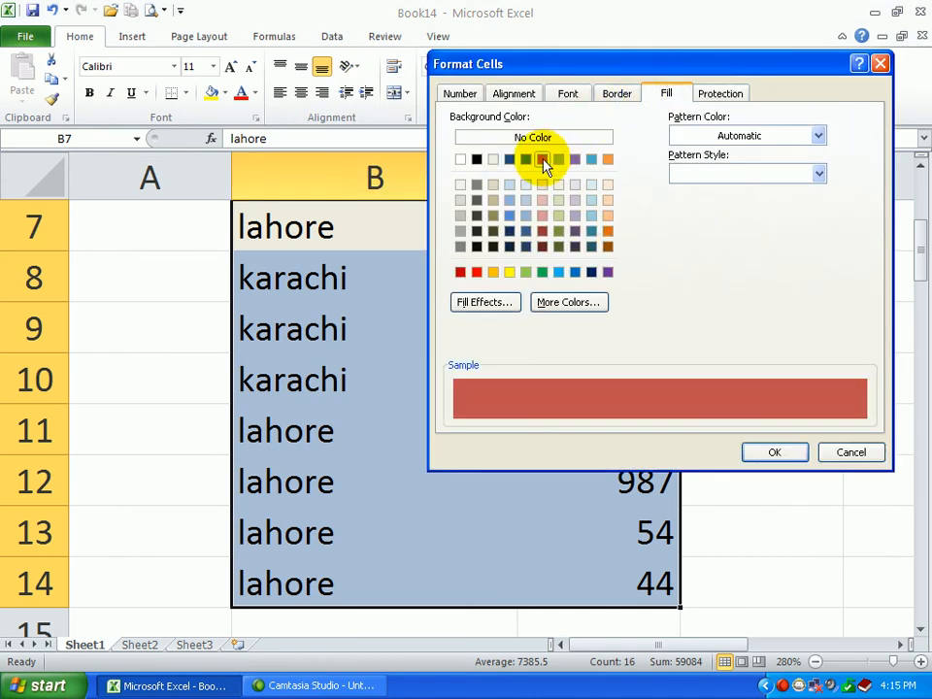
click(775, 455)
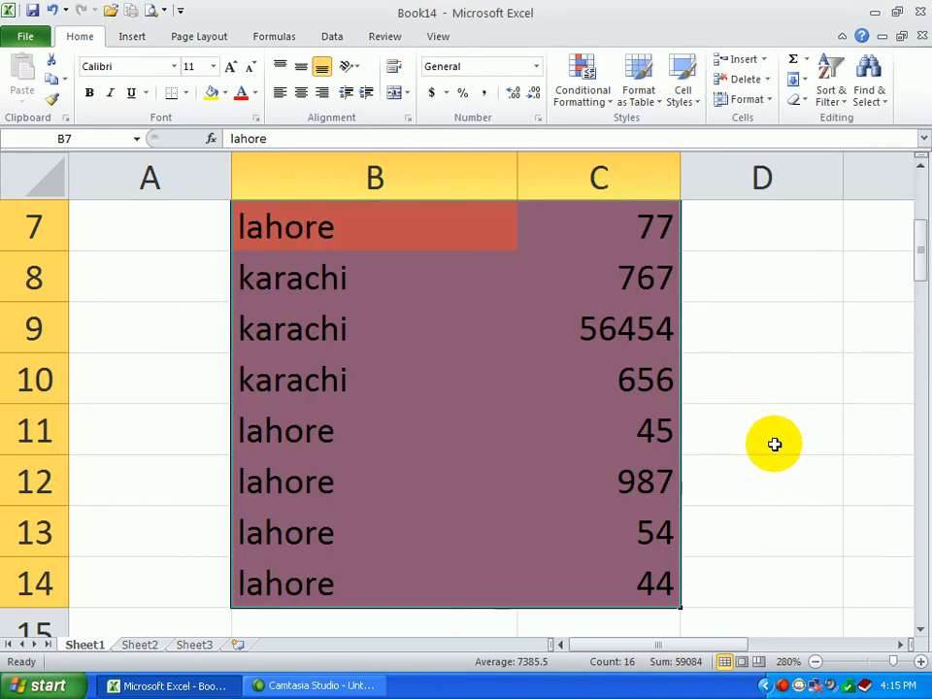
click(774, 443)
Step: Apply a thin vertical stripe fill pattern in light red to B7:C14 through Format Cells and select cell D8
drag(339, 216, 661, 467)
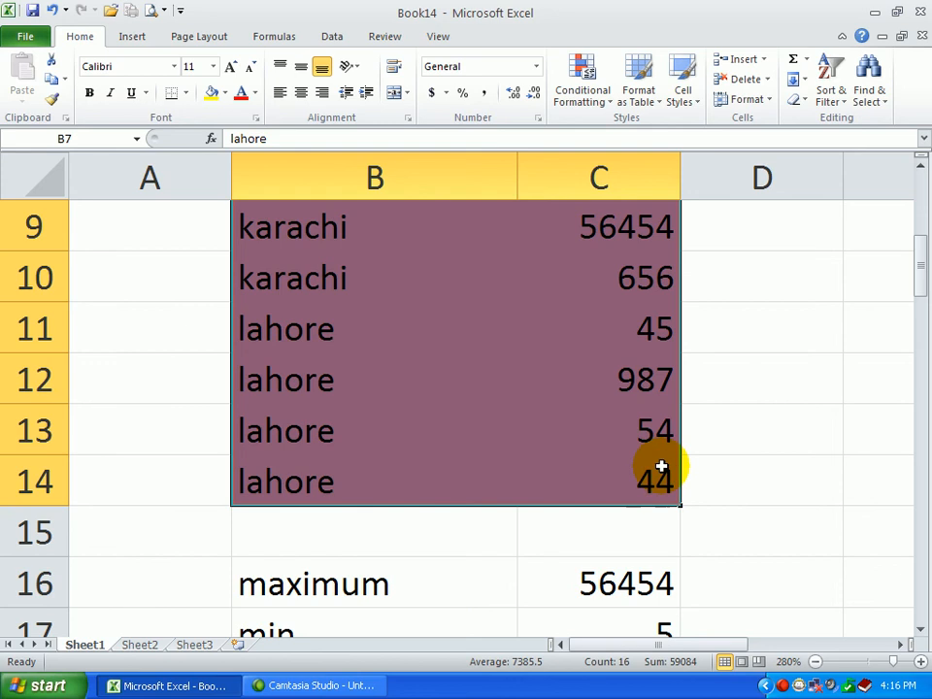
scroll(664, 459, up, 1)
scroll(664, 459, down, 1)
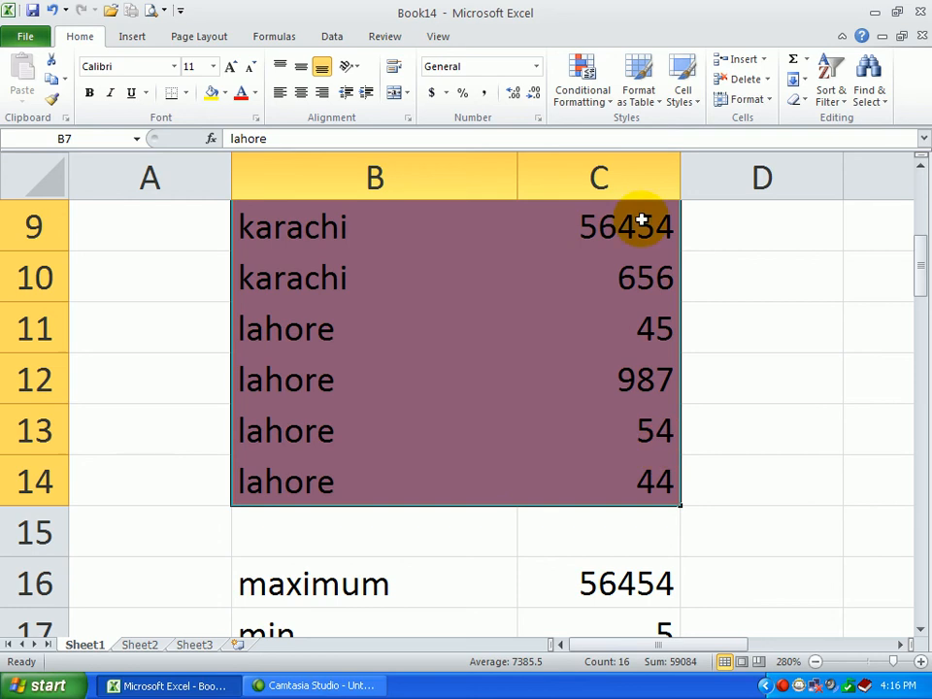
click(362, 66)
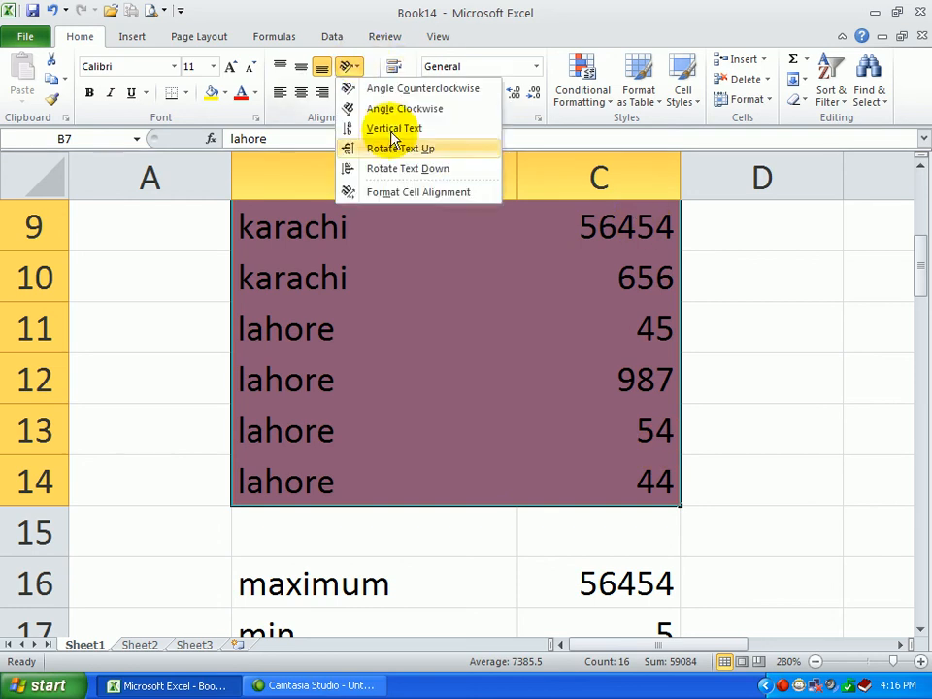
click(445, 190)
click(660, 93)
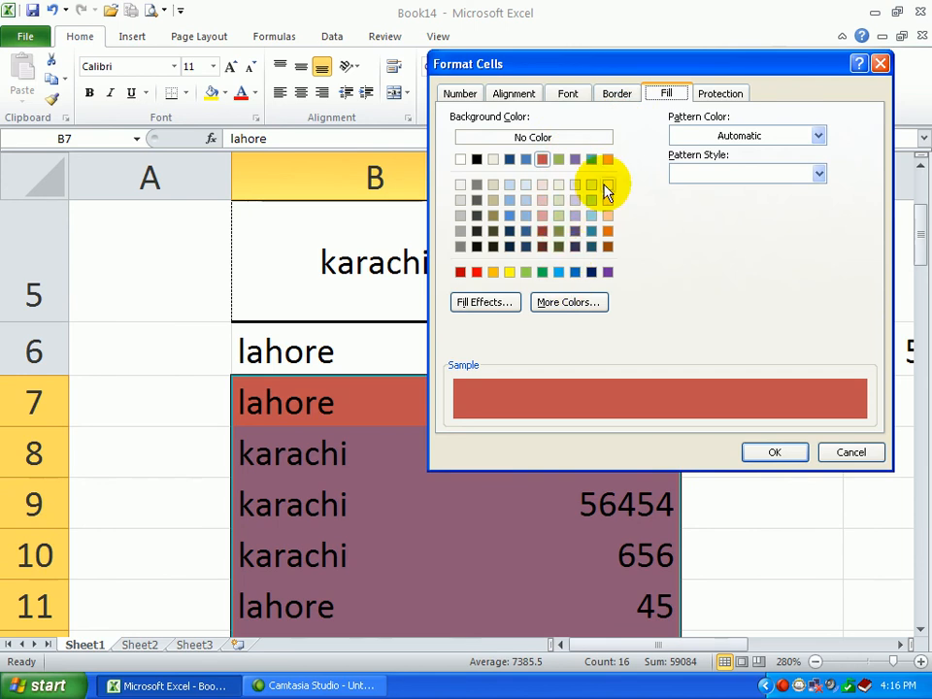
click(794, 137)
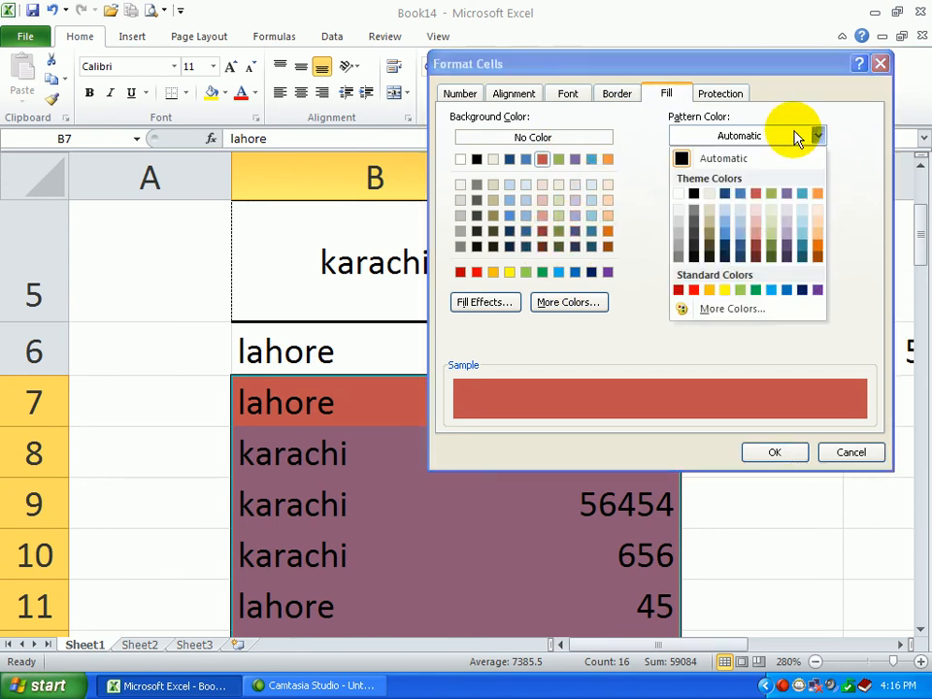
click(753, 236)
click(745, 172)
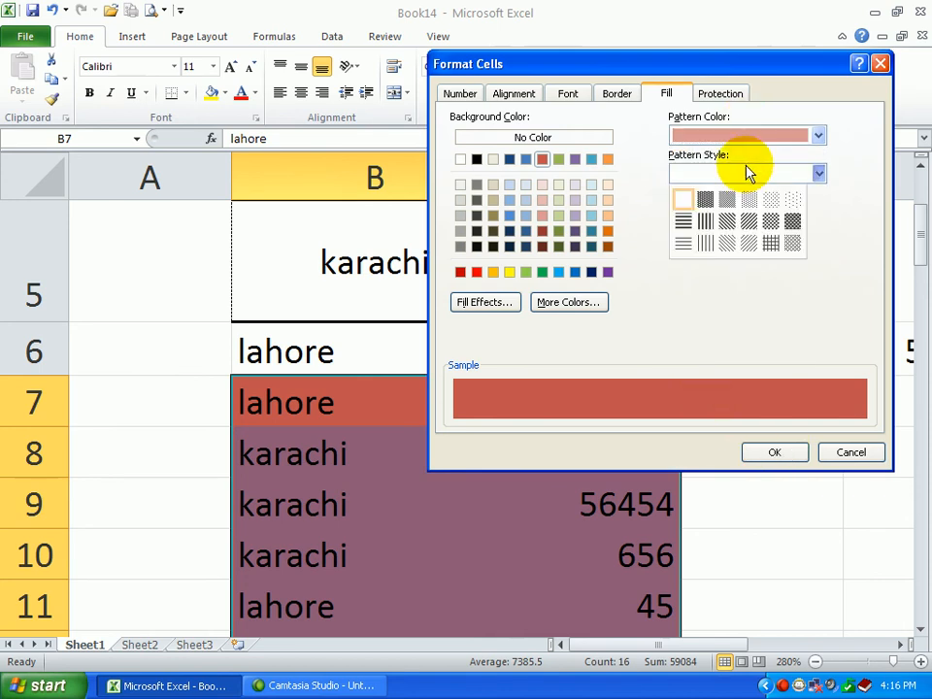
click(715, 249)
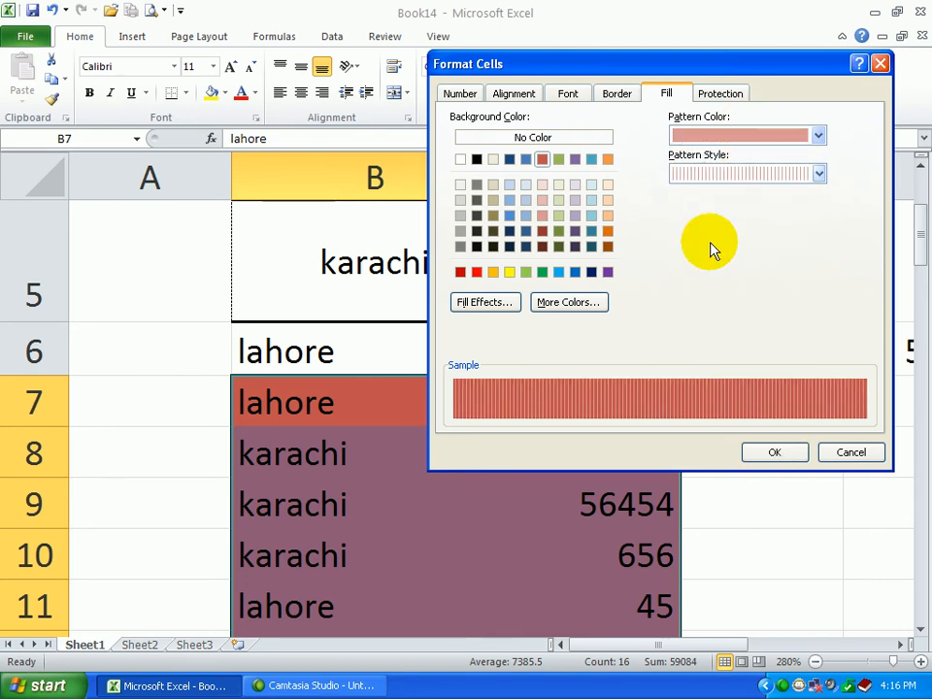
click(795, 456)
click(791, 447)
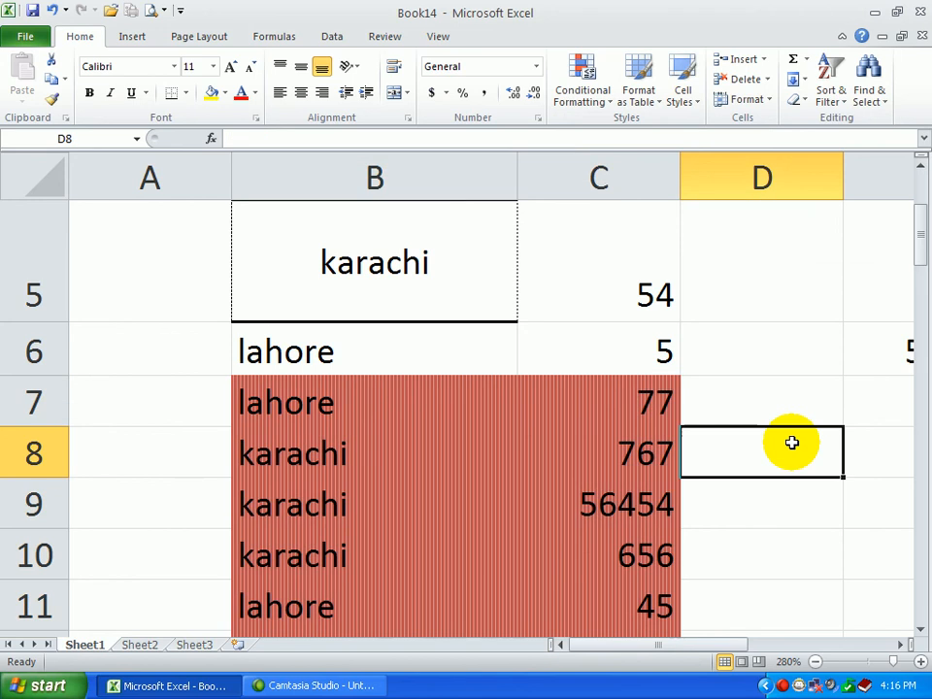
Step: Reset B8:C14 to the Automatic pattern colour, a solid pattern style and No Color in Format Cells, then deselect the range
scroll(792, 443, down, 1)
drag(333, 219, 610, 530)
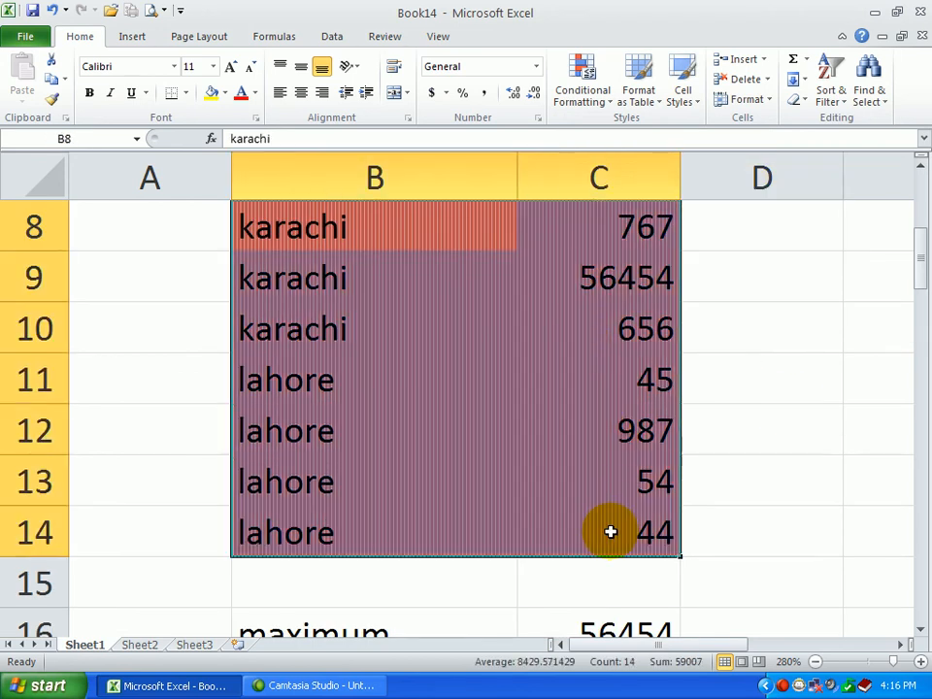
click(357, 68)
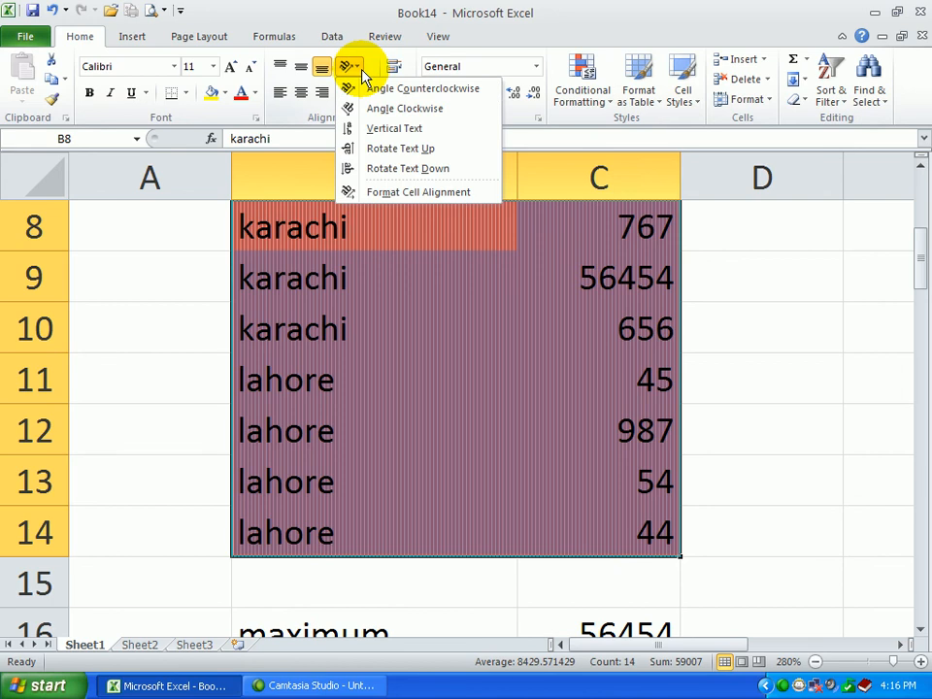
click(460, 191)
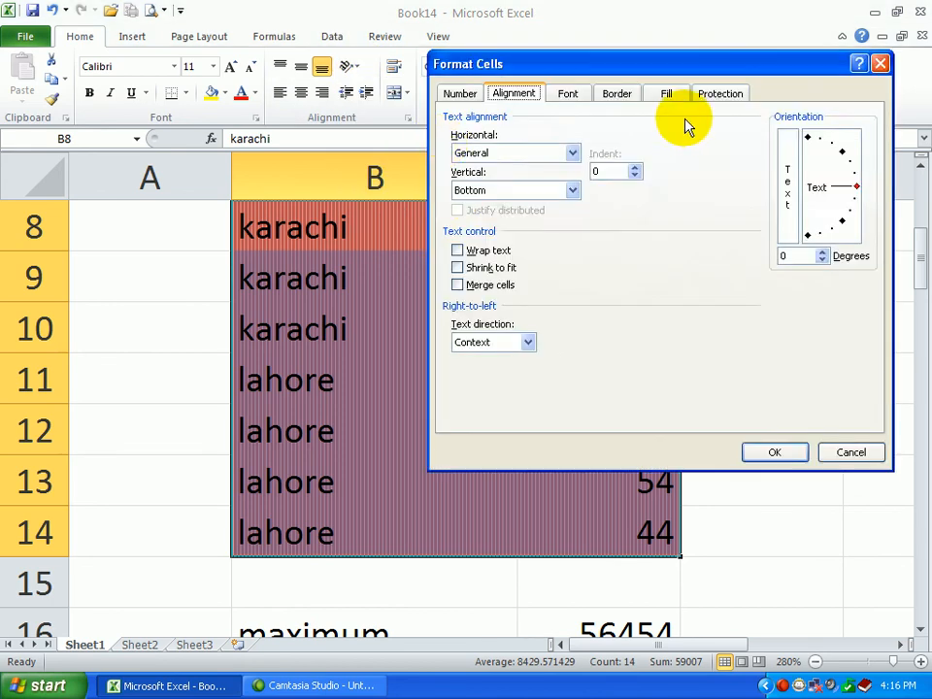
click(663, 93)
click(701, 136)
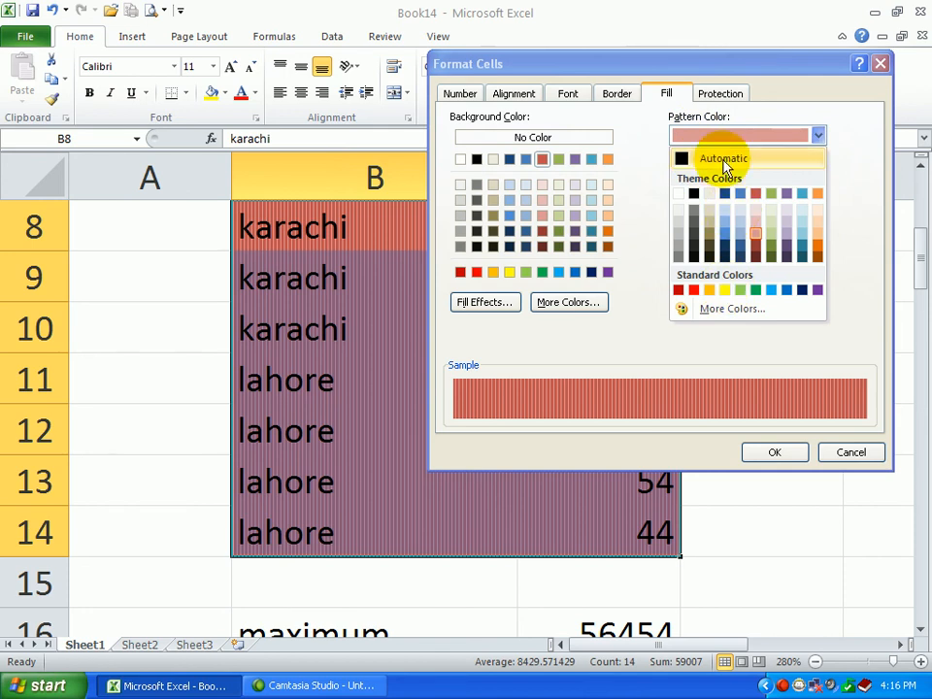
click(723, 160)
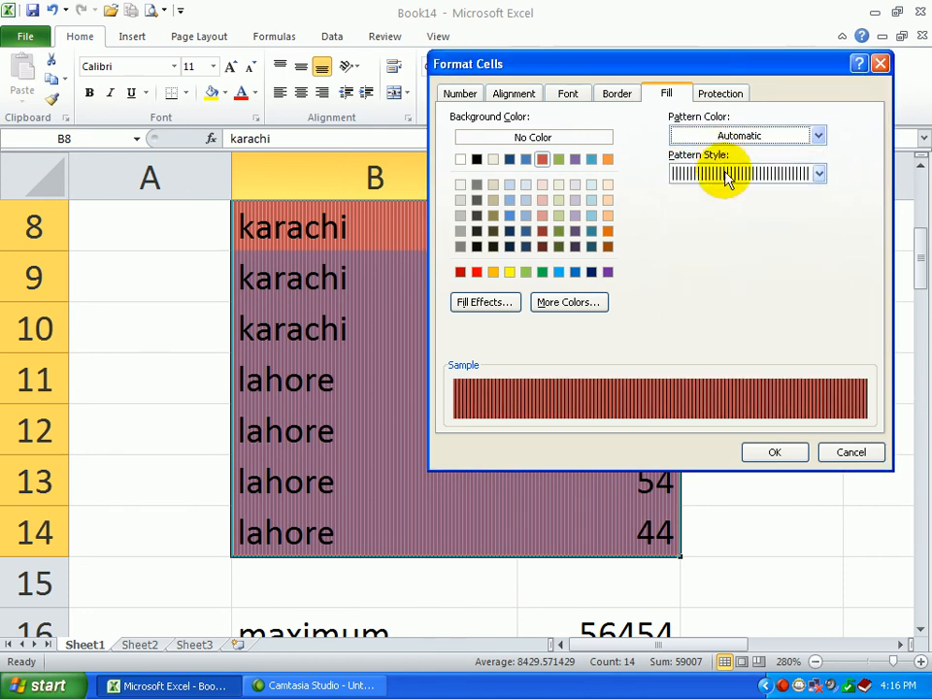
click(726, 176)
click(684, 196)
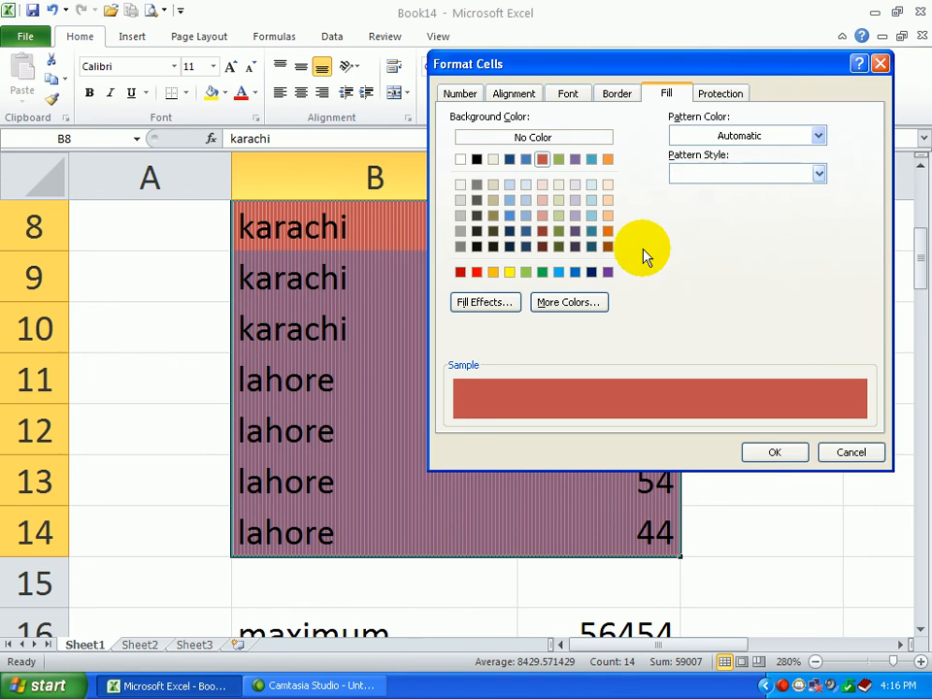
click(539, 139)
click(774, 452)
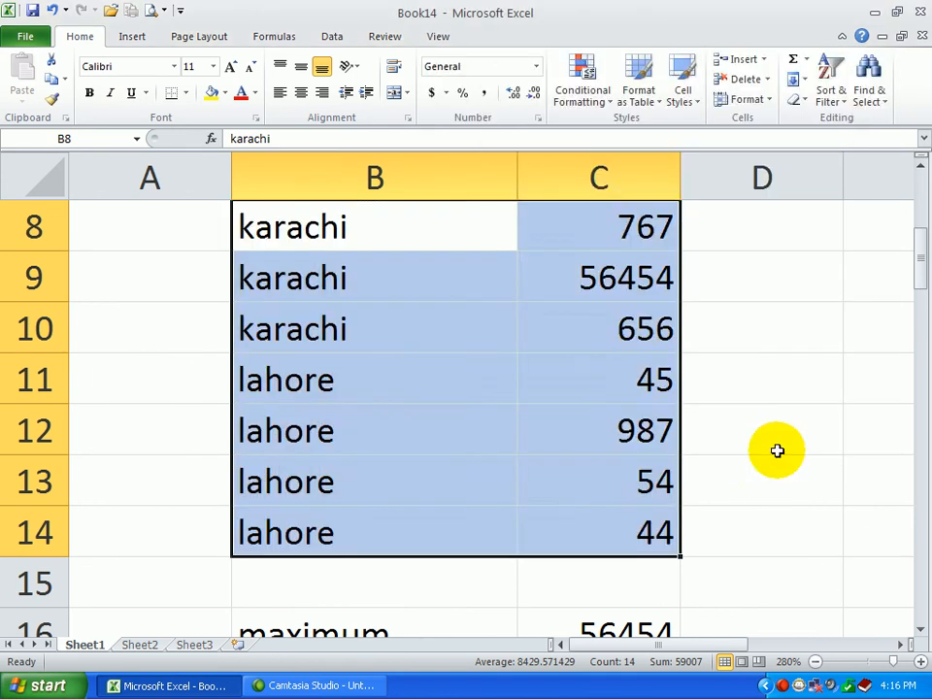
click(777, 451)
Step: Fill B8:C14 with a horizontal two-colour gradient from light blue to dark blue using Fill Effects and select cell D12
drag(485, 243, 644, 530)
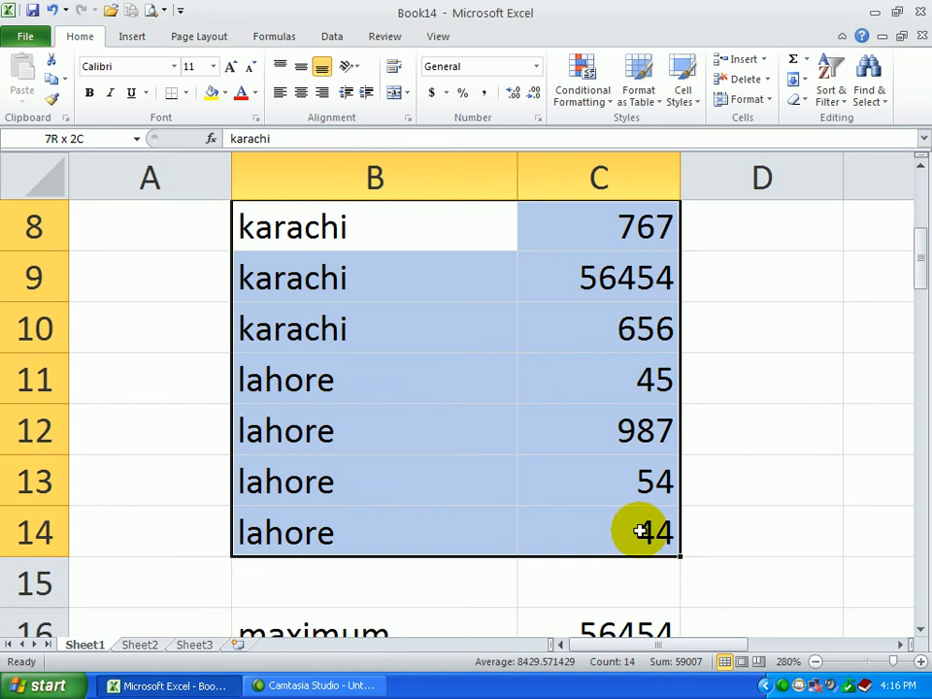
click(362, 70)
click(452, 196)
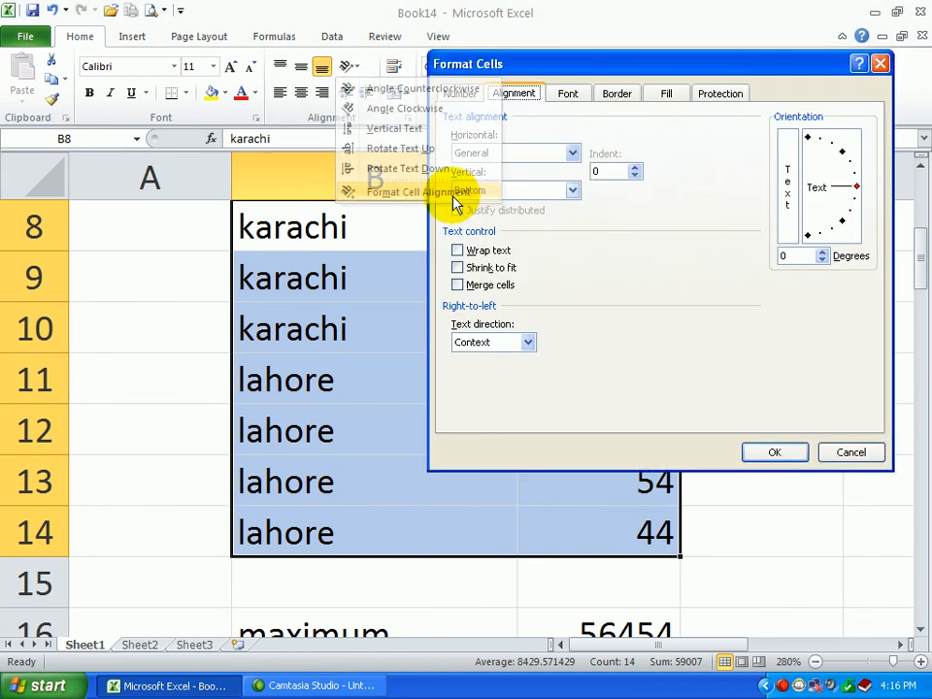
click(662, 94)
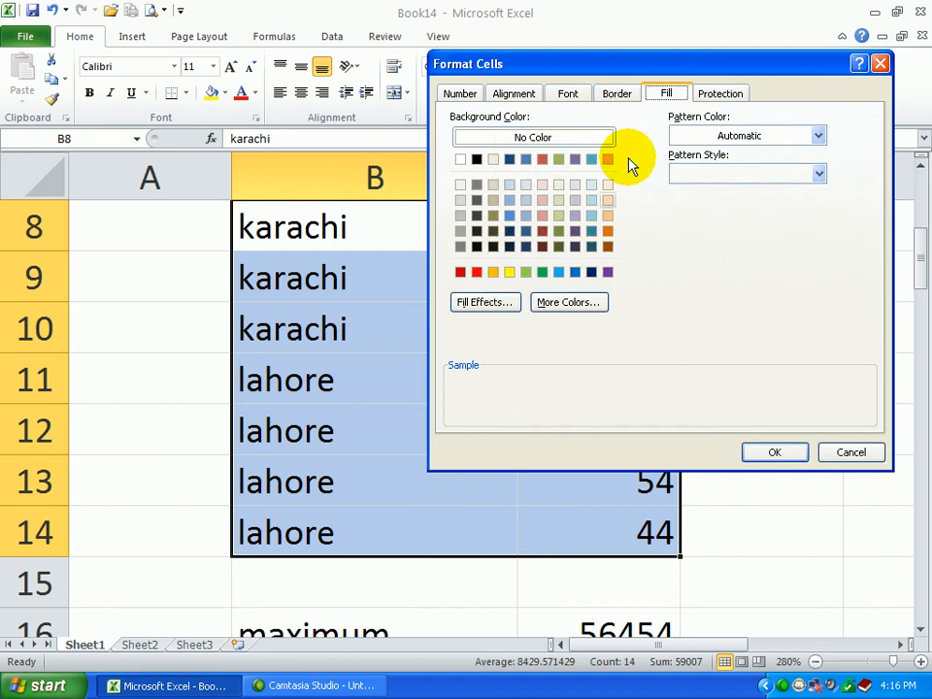
click(486, 303)
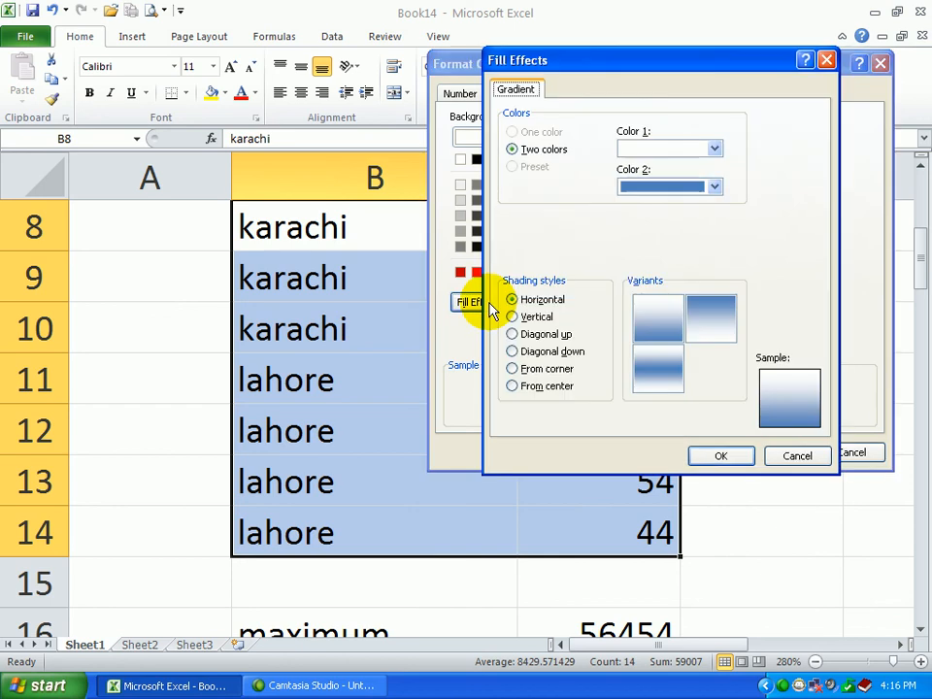
click(646, 184)
click(687, 276)
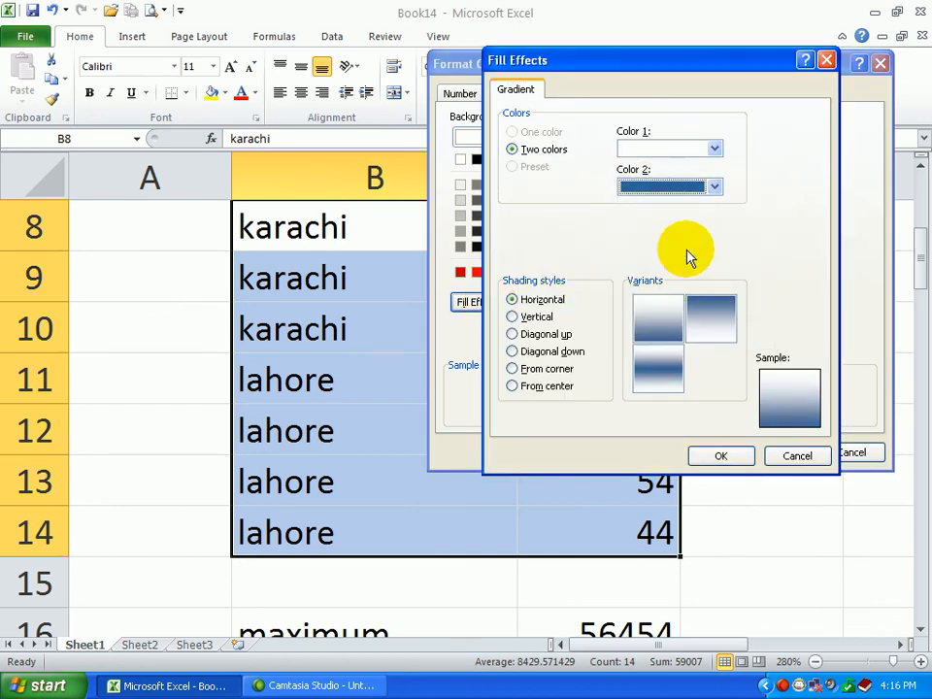
click(680, 149)
click(686, 208)
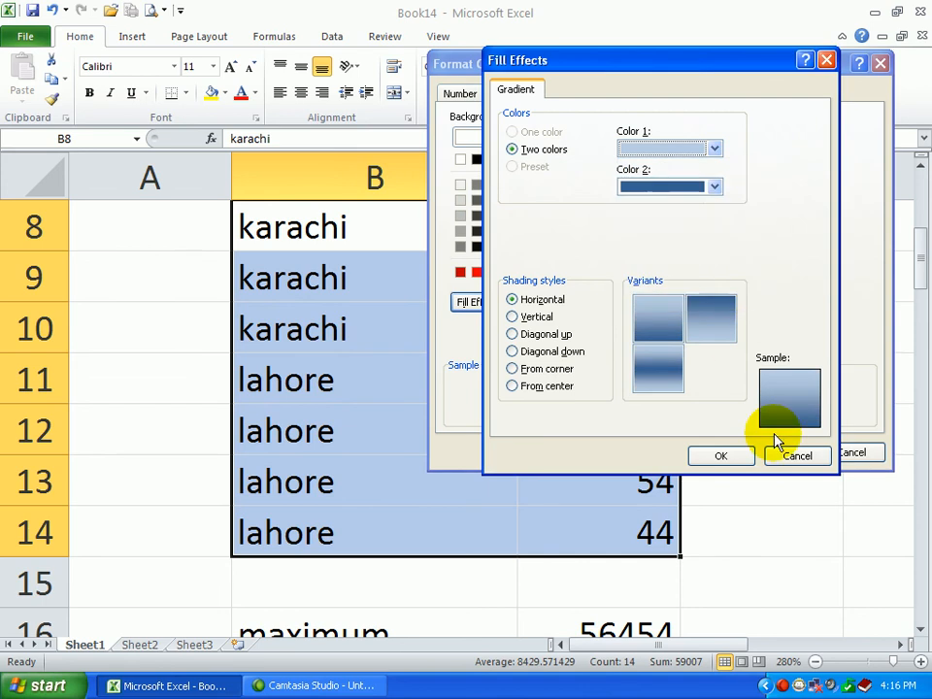
click(721, 457)
click(772, 452)
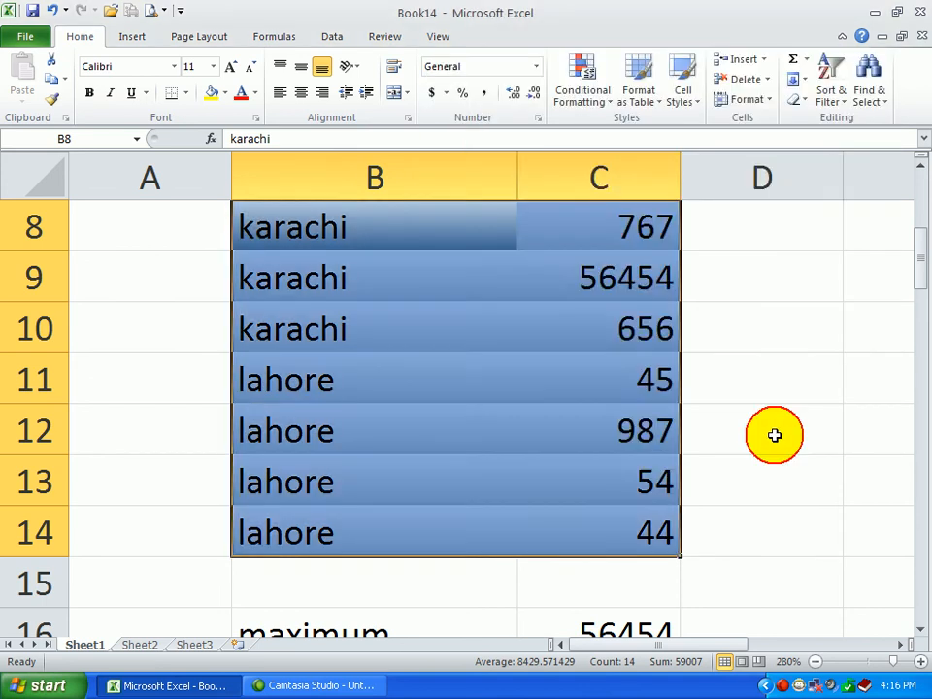
click(774, 432)
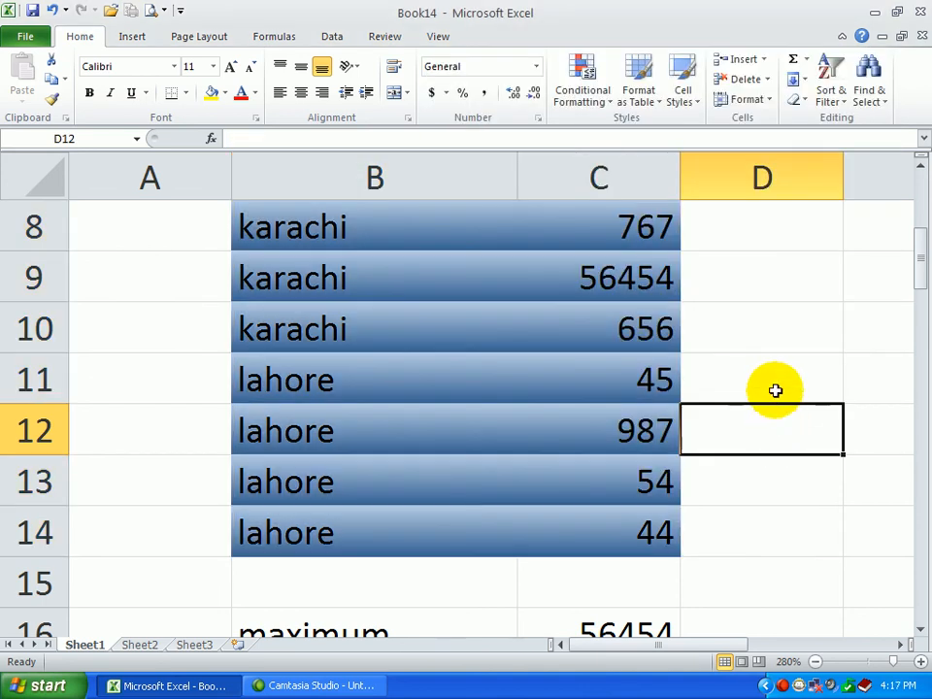
Step: Fill B8:C14 with a custom light blue of RGB 113, 223, 245 through Format Cells and select cell D12
drag(351, 220, 560, 515)
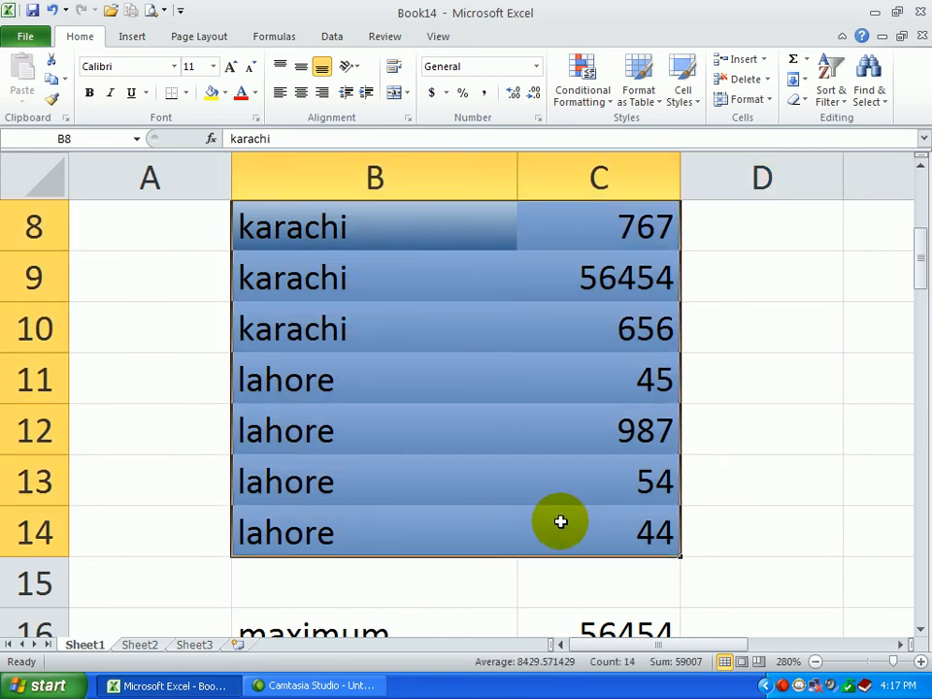
click(350, 69)
click(442, 191)
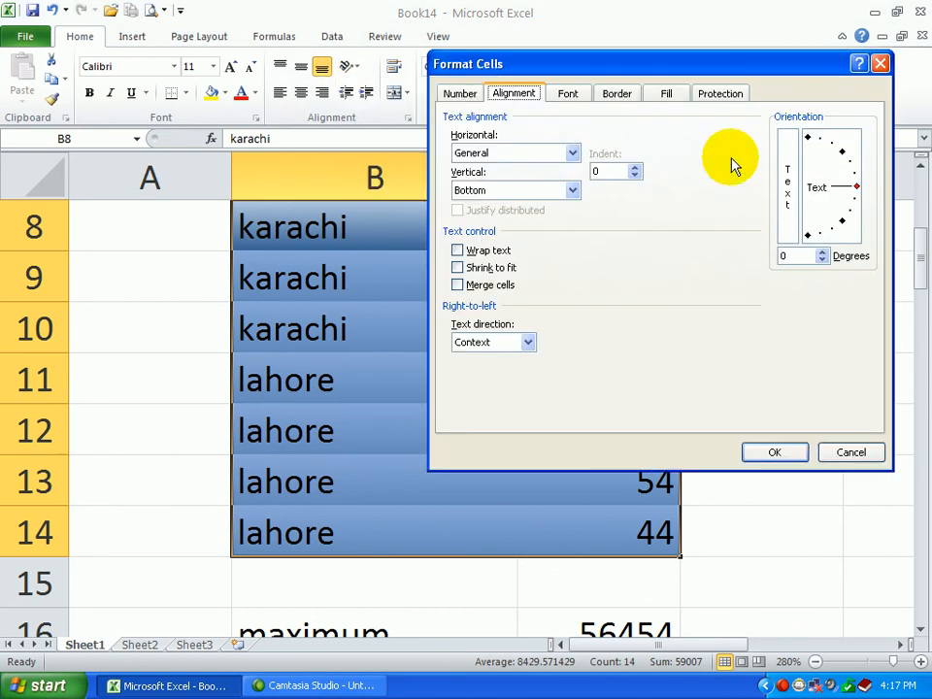
click(665, 93)
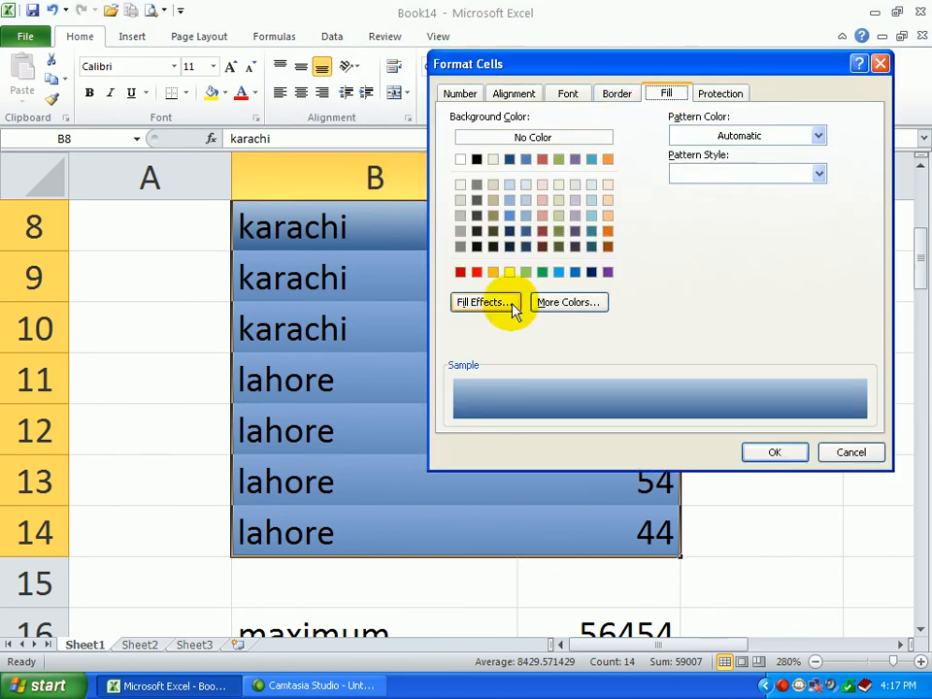
click(558, 305)
click(642, 261)
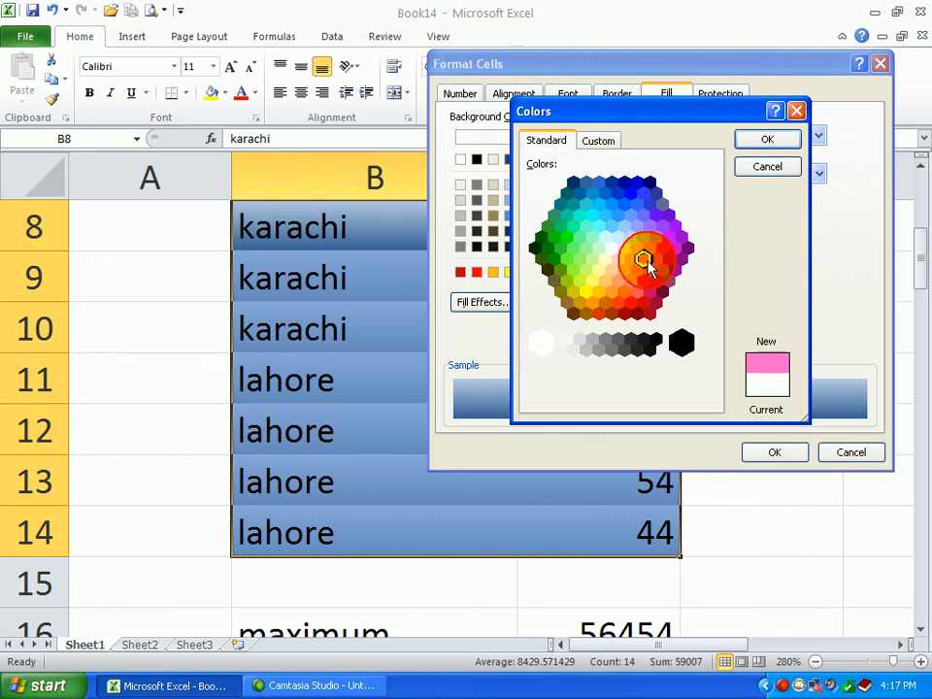
click(597, 142)
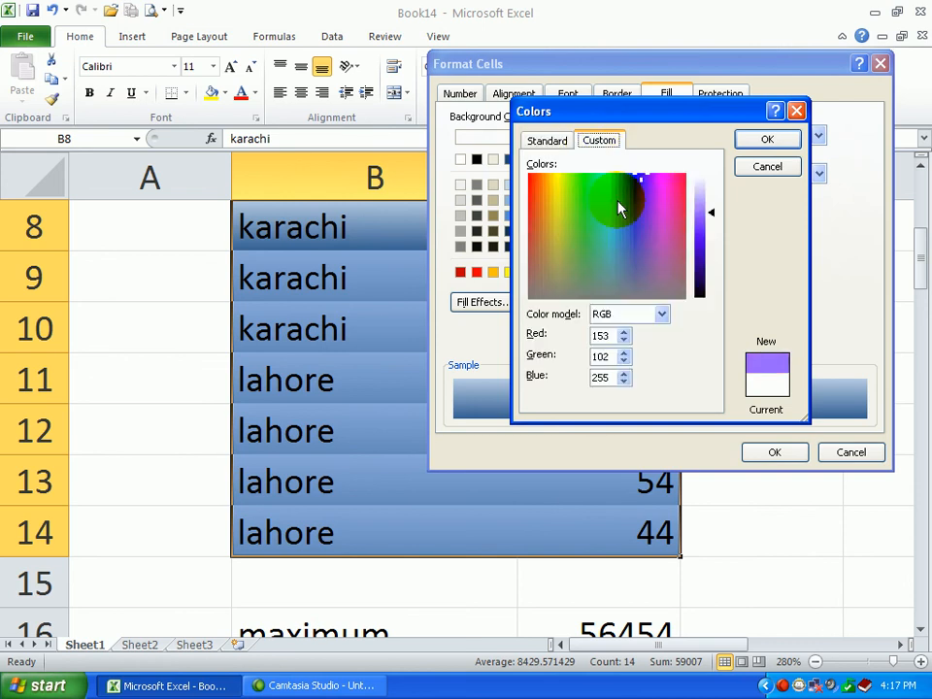
drag(620, 202, 617, 227)
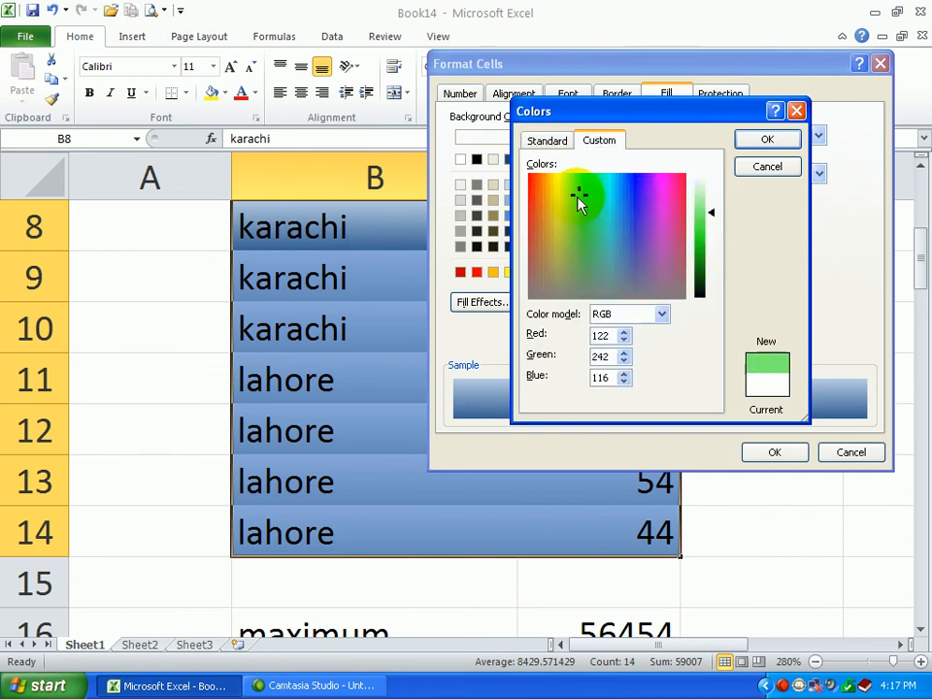
drag(578, 197, 607, 197)
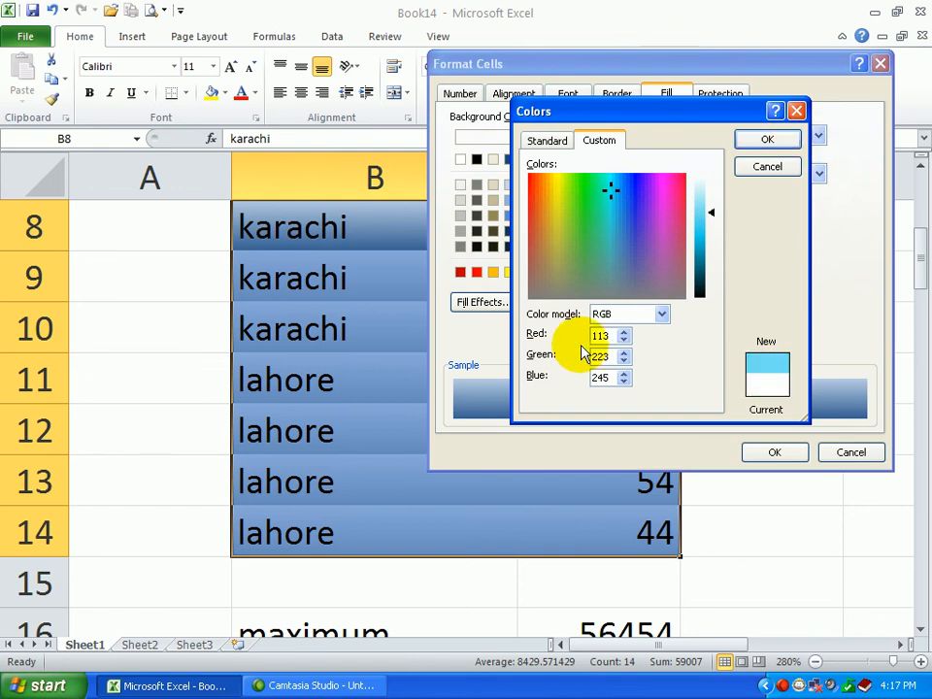
click(765, 138)
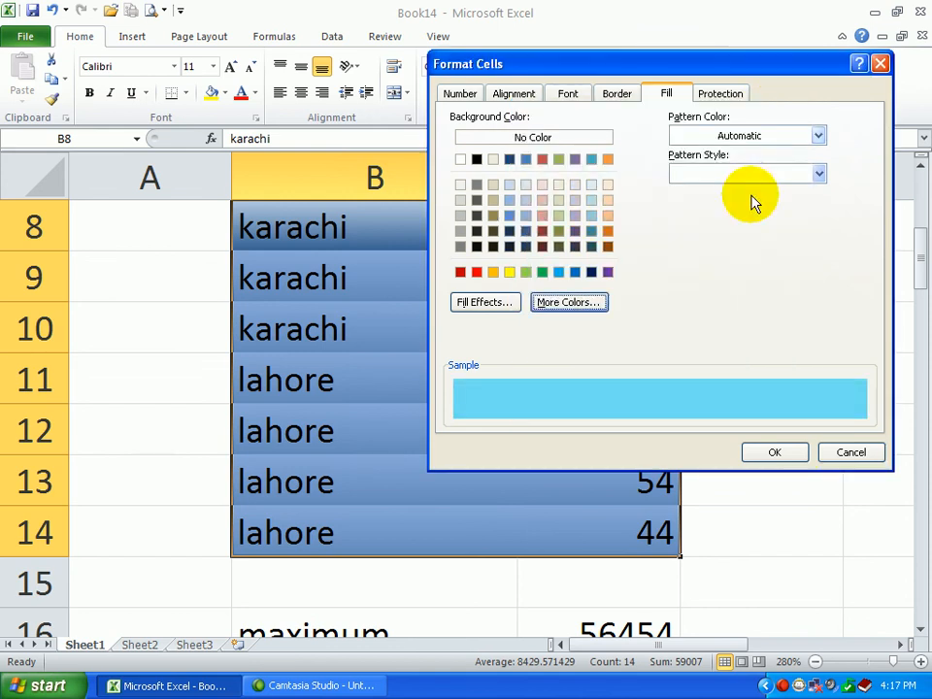
click(779, 452)
click(789, 448)
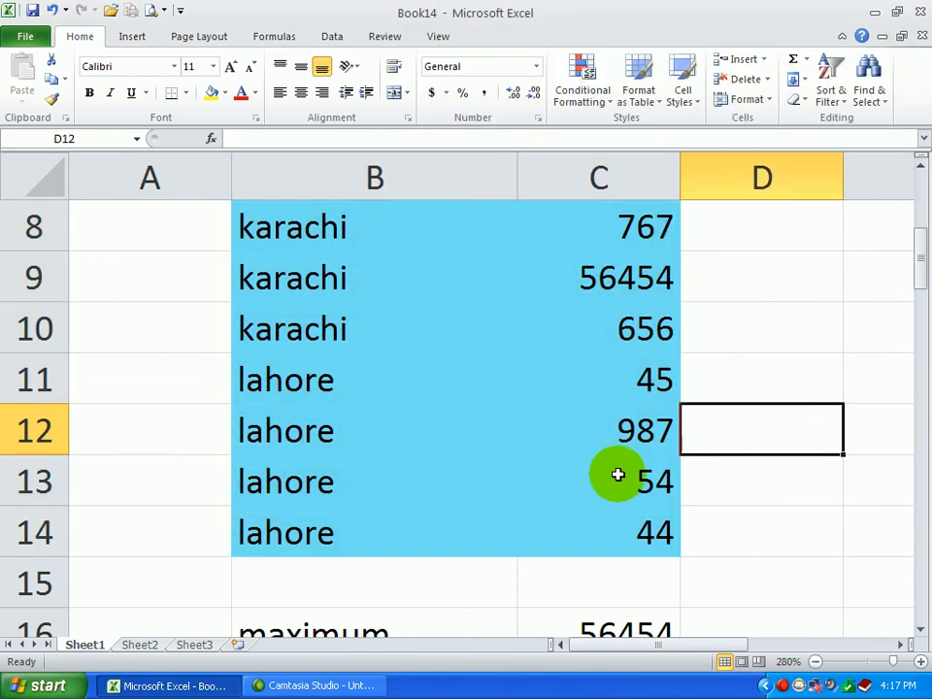